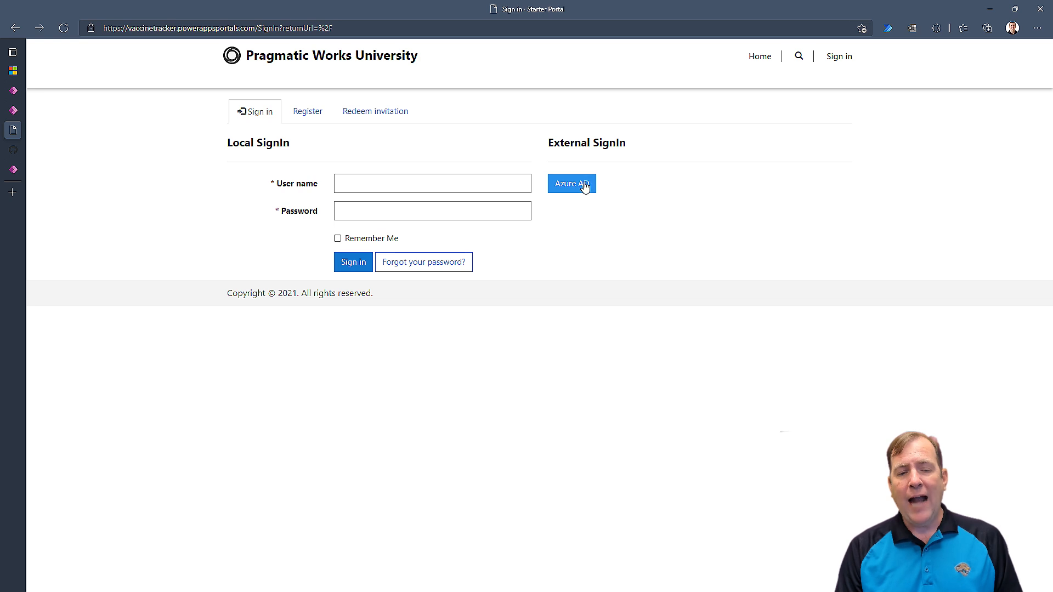
Sign in through the Azure AD button with the work account to reach the Profile page.
click(580, 187)
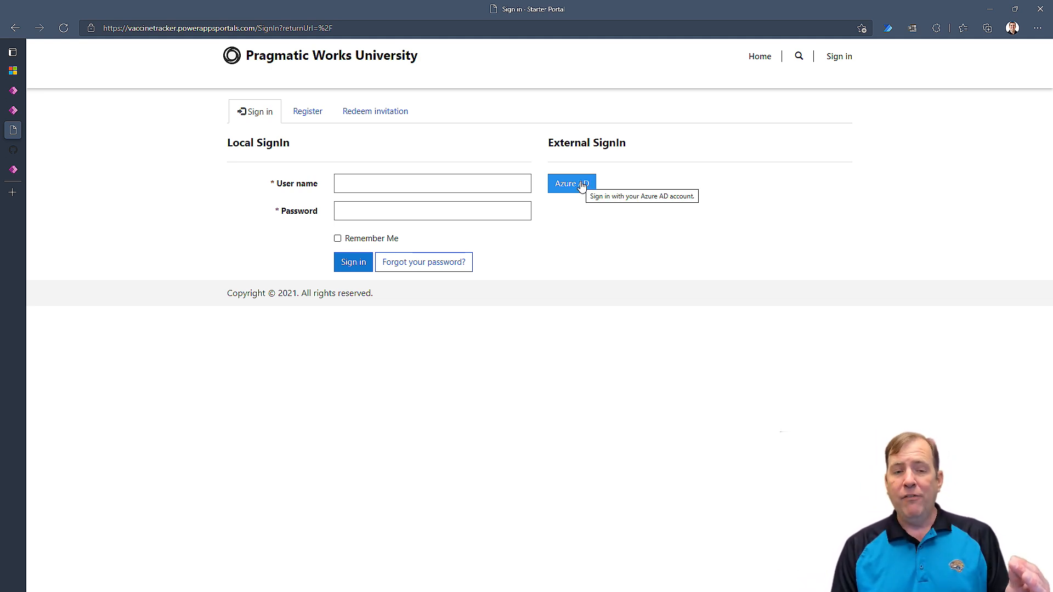
click(582, 186)
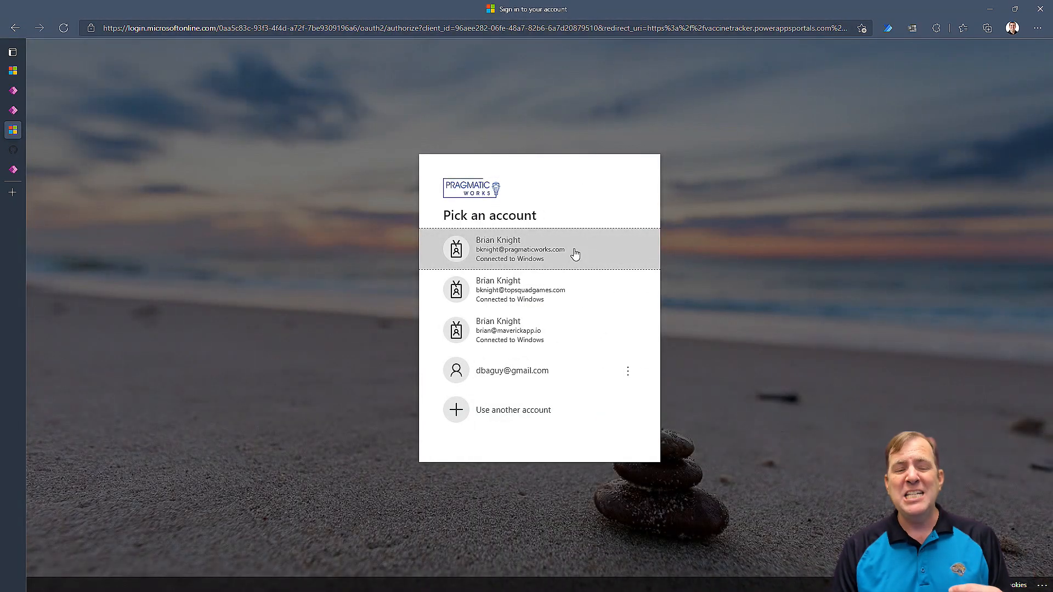
click(575, 254)
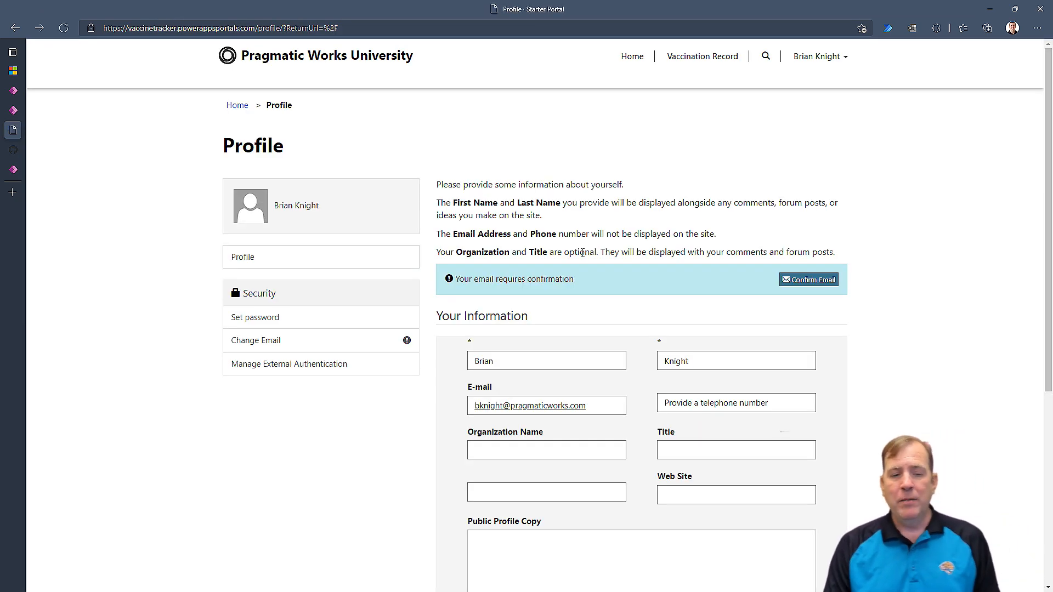
Look over the Profile page, then go to the Vaccination Record page.
scroll(583, 253, down, 5)
scroll(577, 260, up, 4)
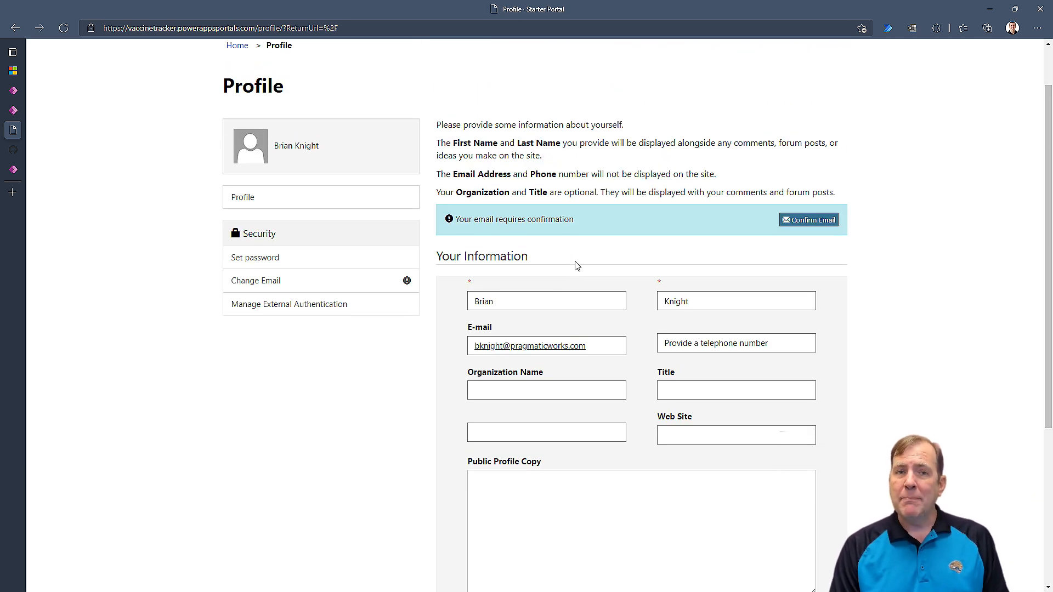
scroll(577, 266, down, 4)
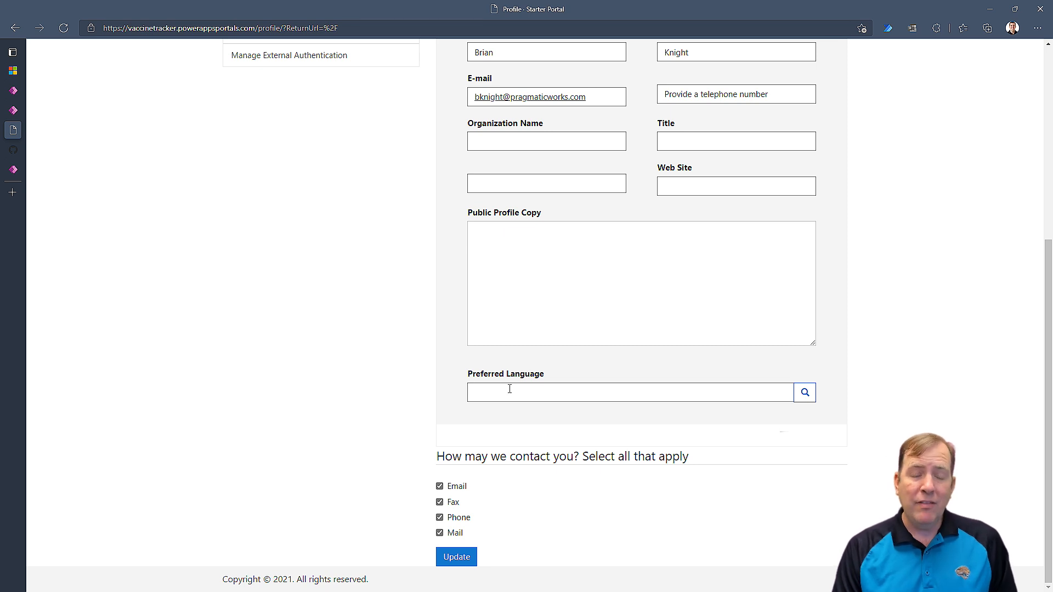
scroll(510, 390, up, 5)
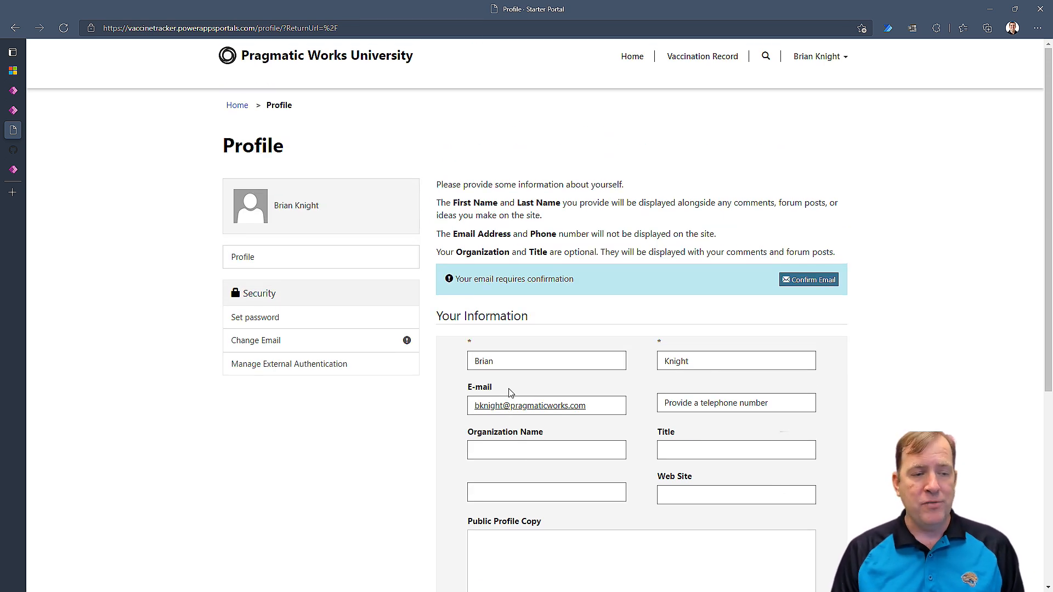
click(705, 65)
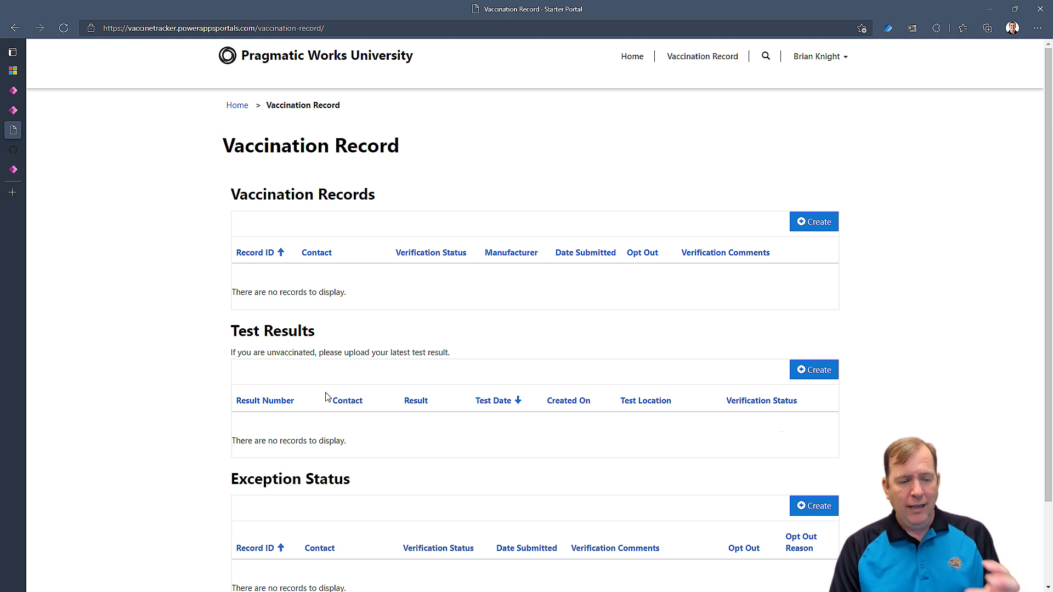
Start a new vaccination record with dose dates 12/8/2021 and 12/29/2021.
scroll(324, 406, down, 2)
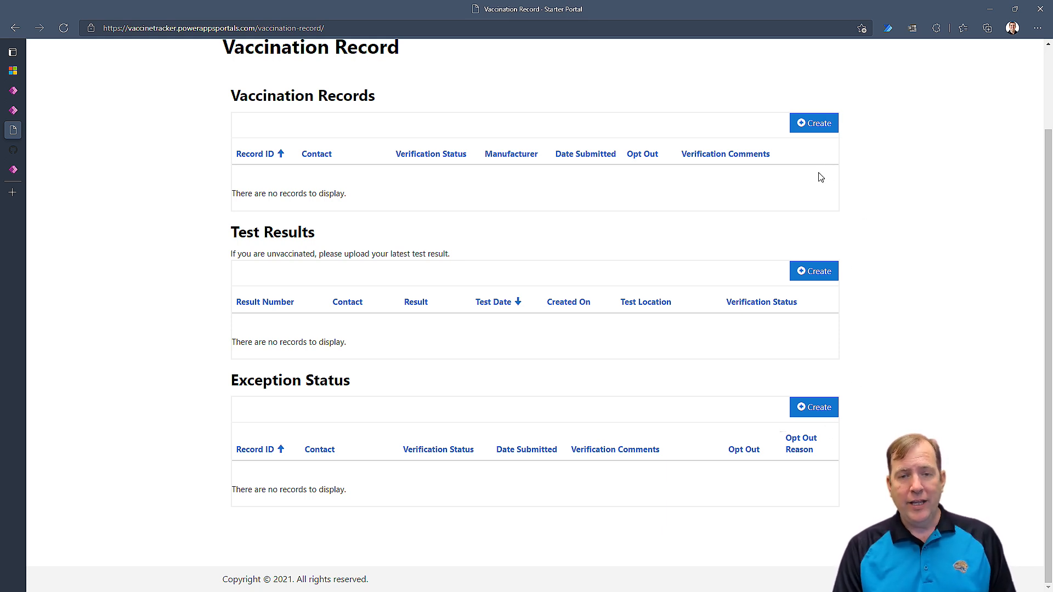
click(801, 126)
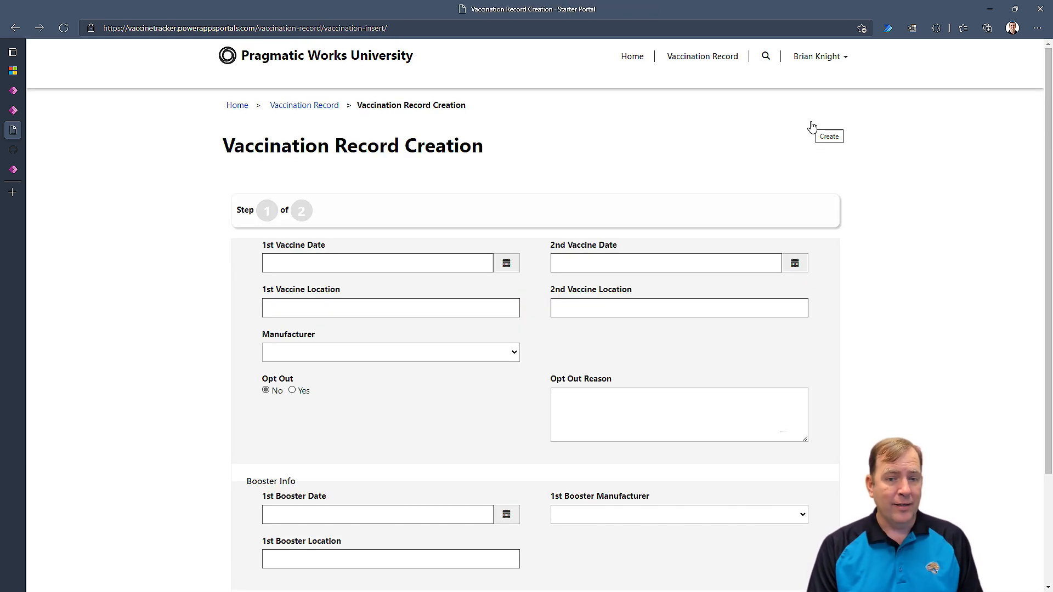
click(501, 265)
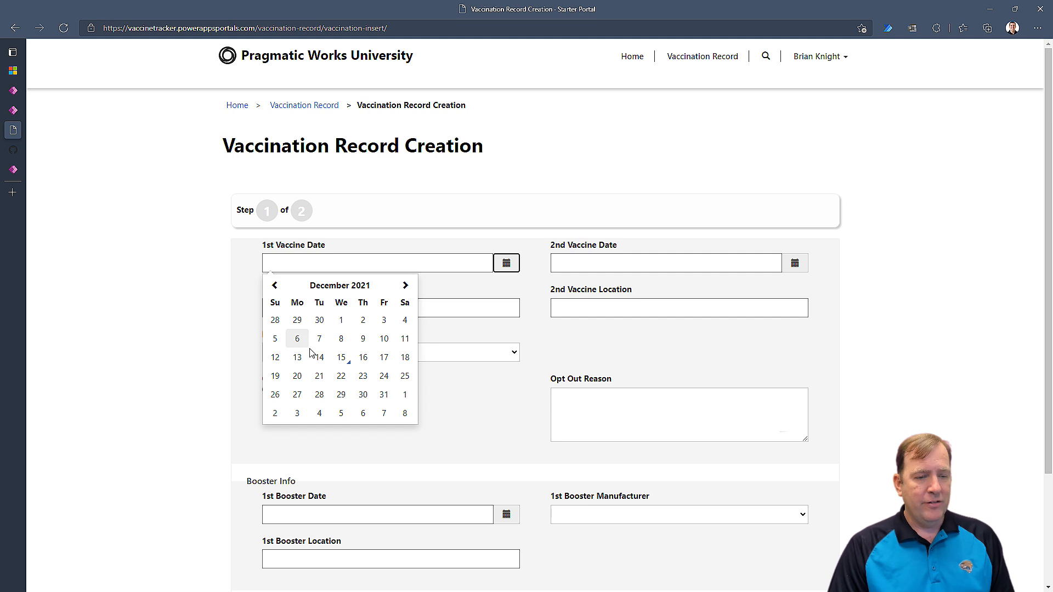
click(342, 339)
click(795, 263)
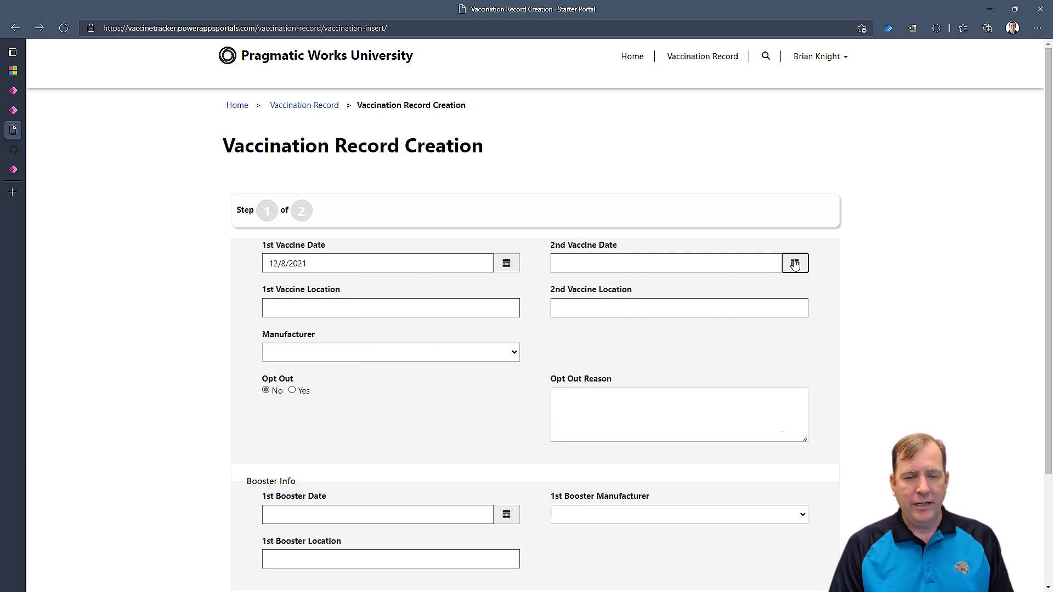
click(629, 394)
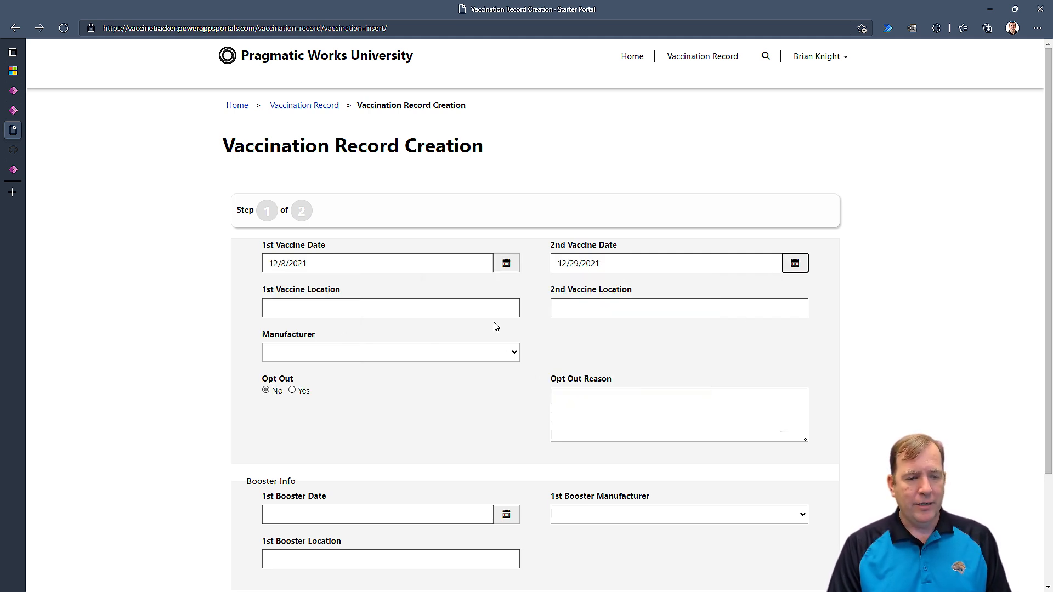
Enter Winn Dixie for both vaccine locations and keep Opt Out at No.
click(433, 315)
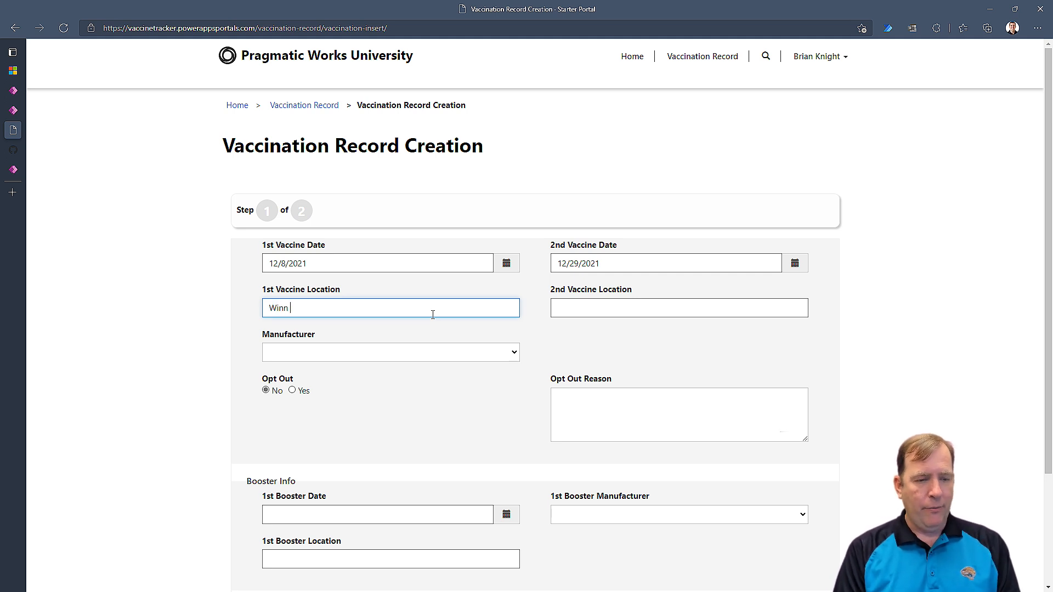
click(585, 308)
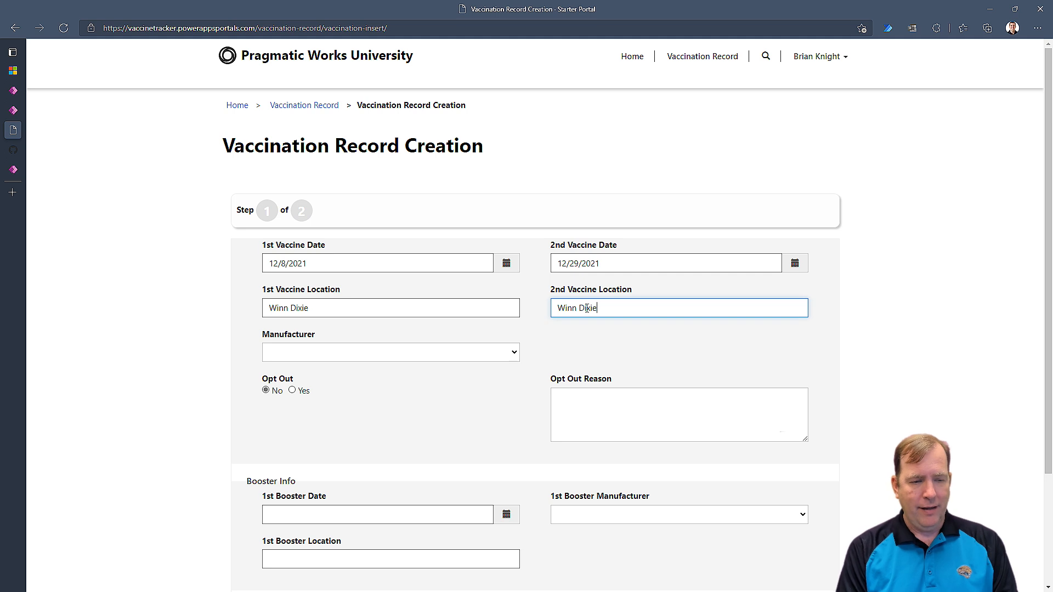
click(453, 353)
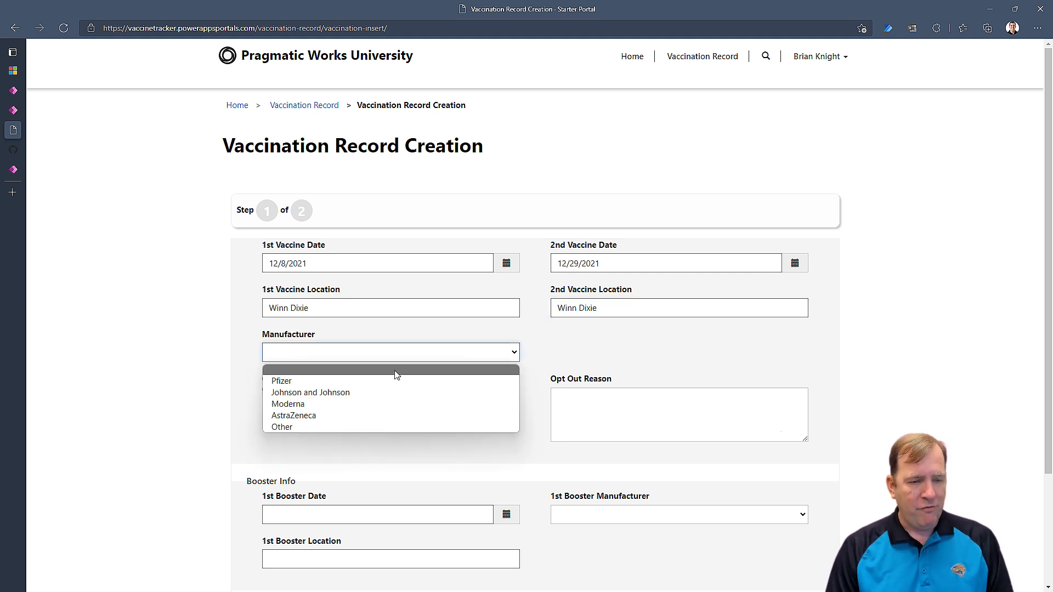
click(349, 384)
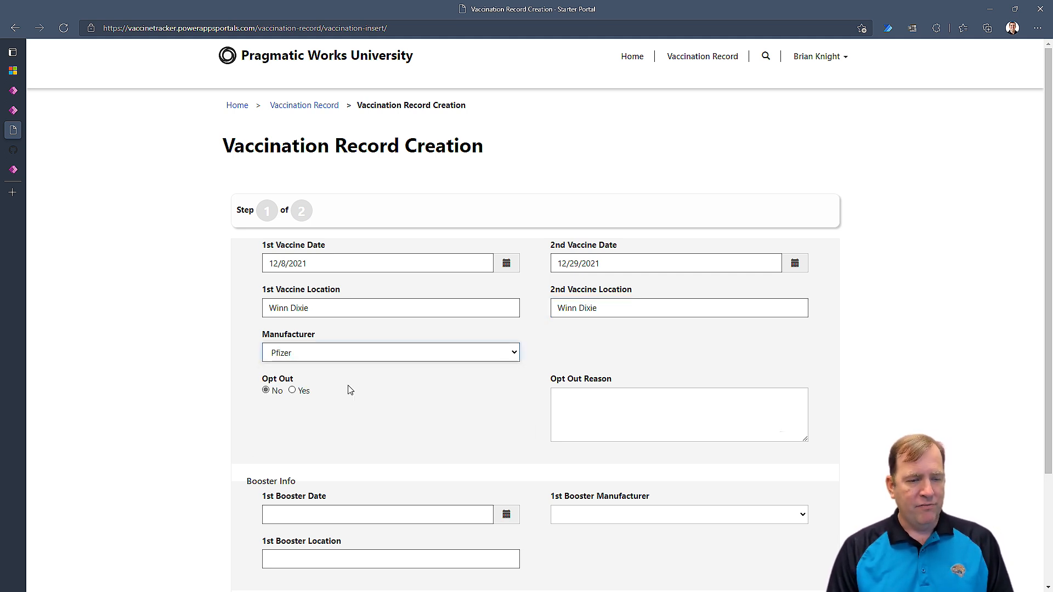
click(292, 388)
click(265, 389)
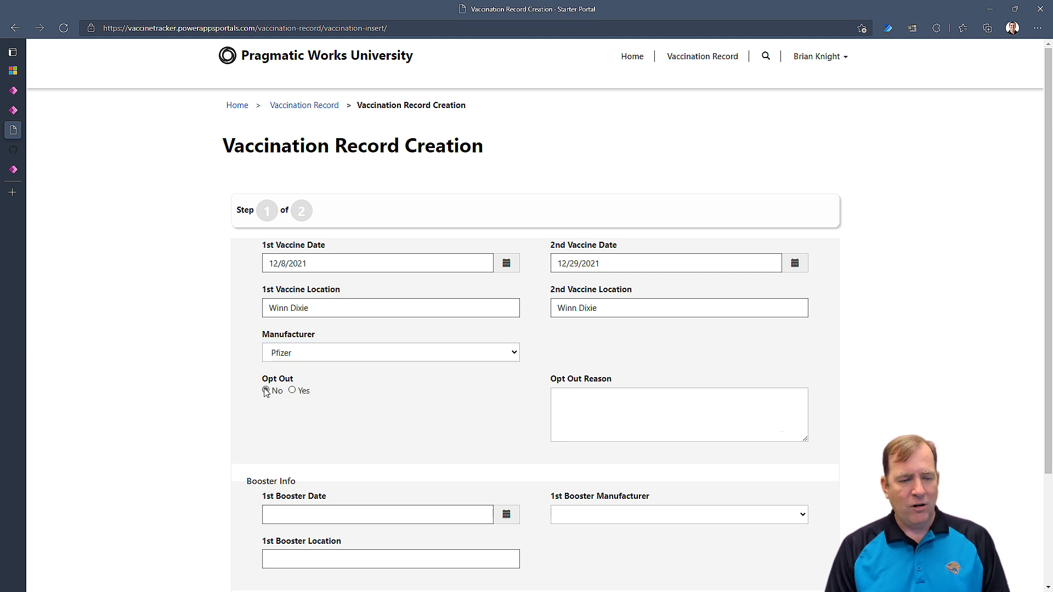
Set the vaccine manufacturer to Moderna.
scroll(639, 400, down, 3)
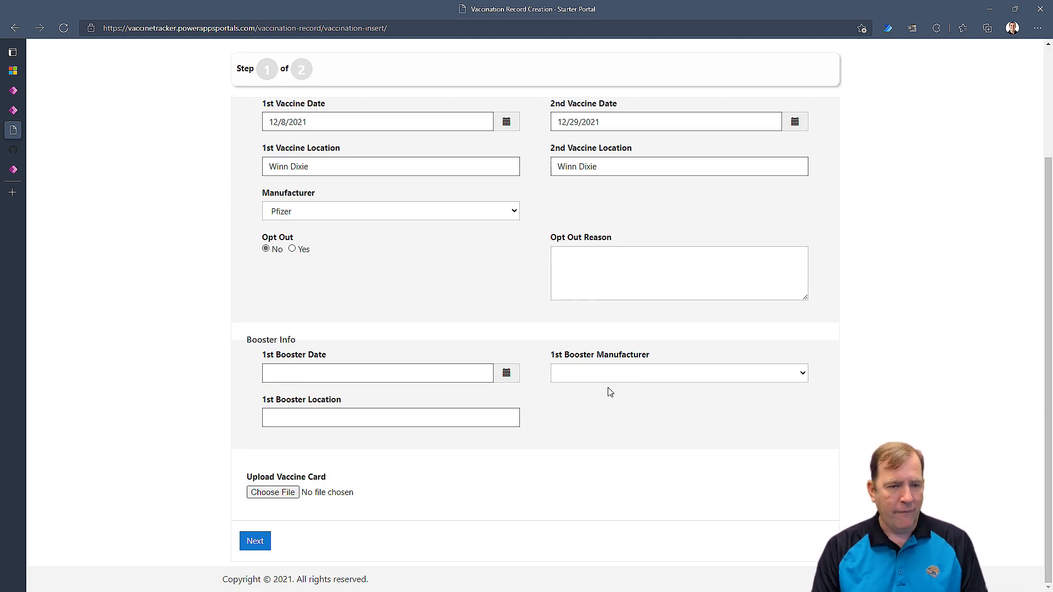
click(385, 213)
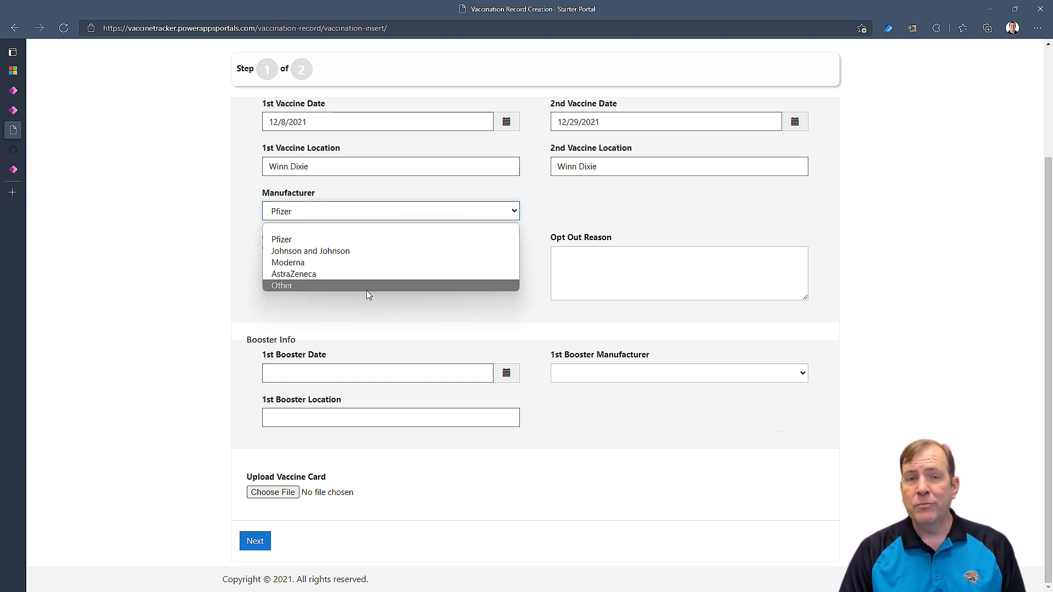
click(368, 286)
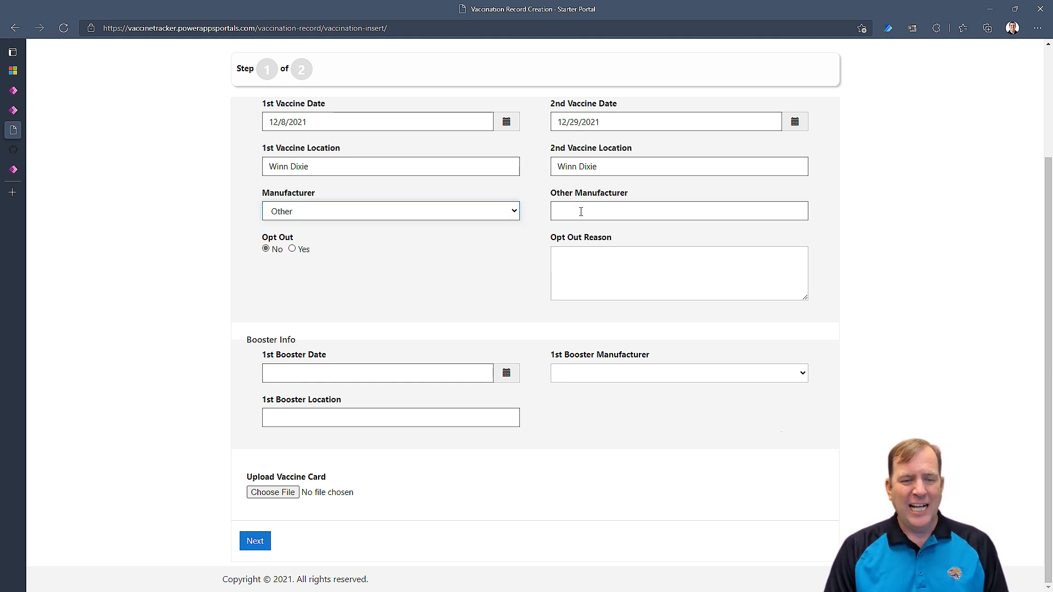
click(476, 215)
click(384, 259)
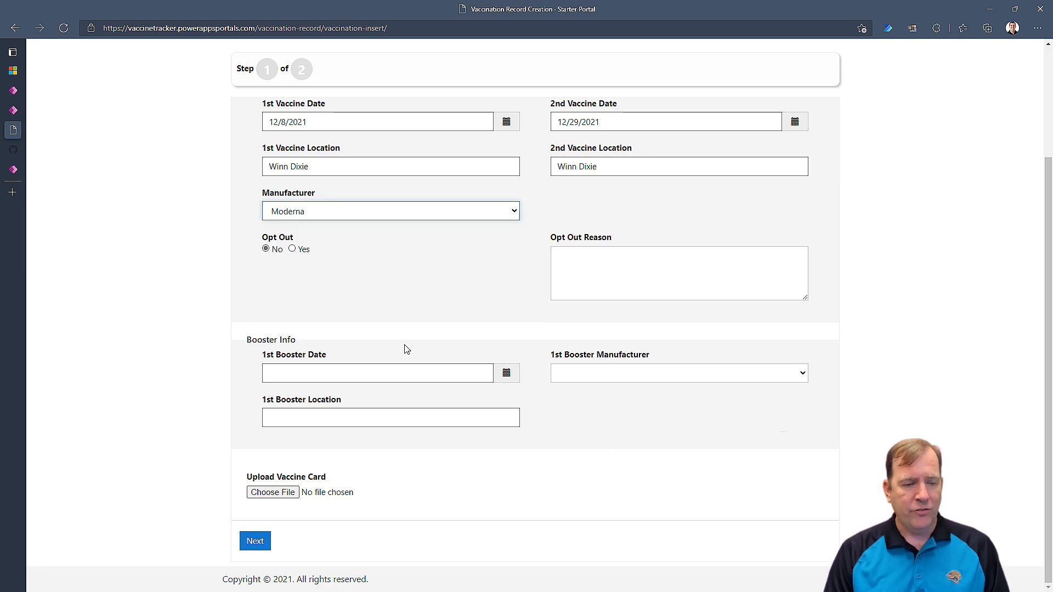
click(532, 379)
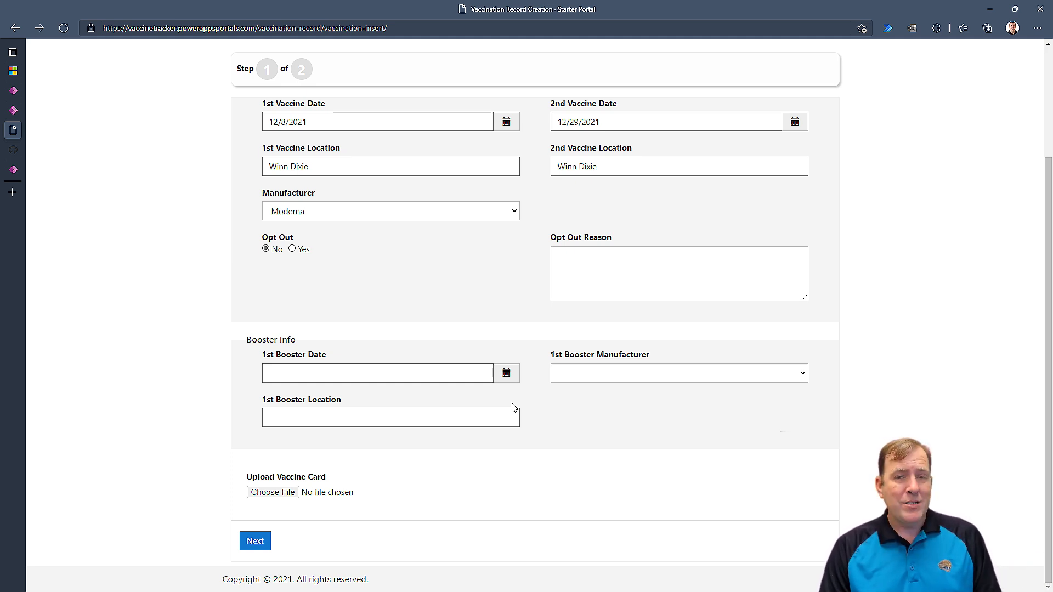
Attach README.md as the vaccine card and continue to step 2 of the form.
click(277, 492)
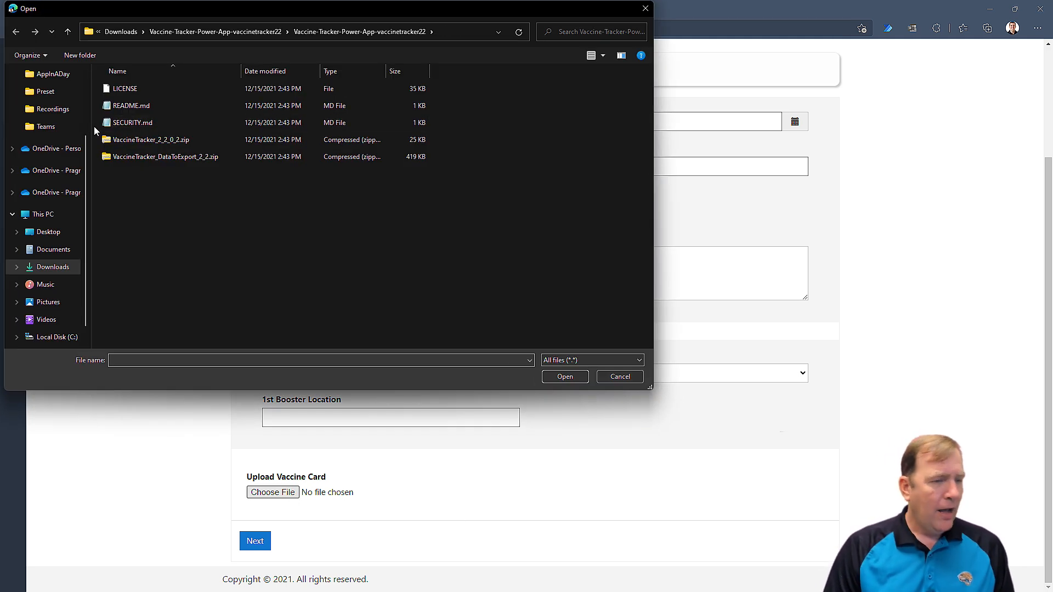
double_click(144, 106)
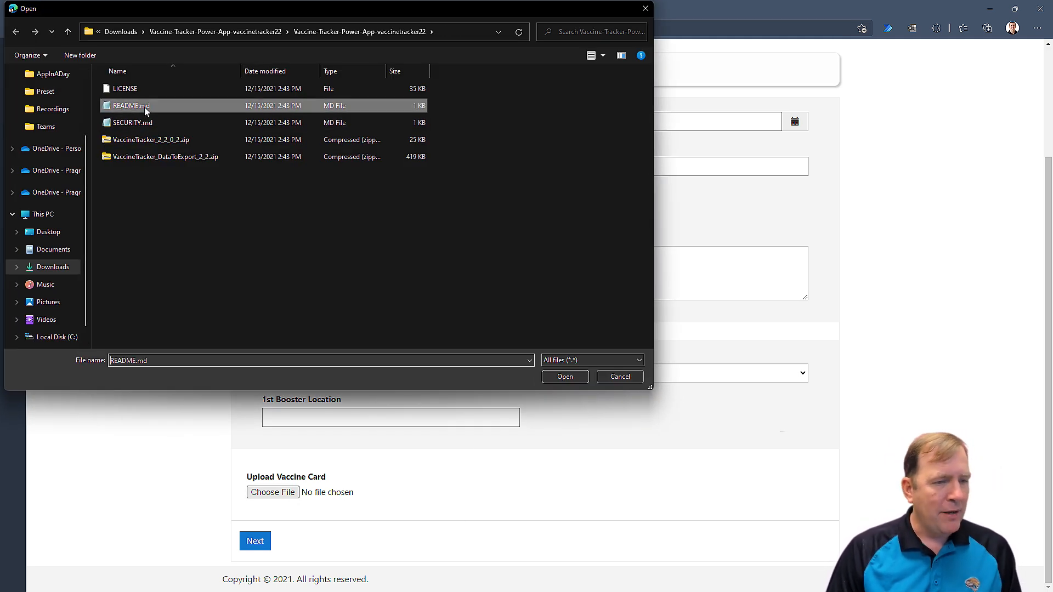
click(256, 542)
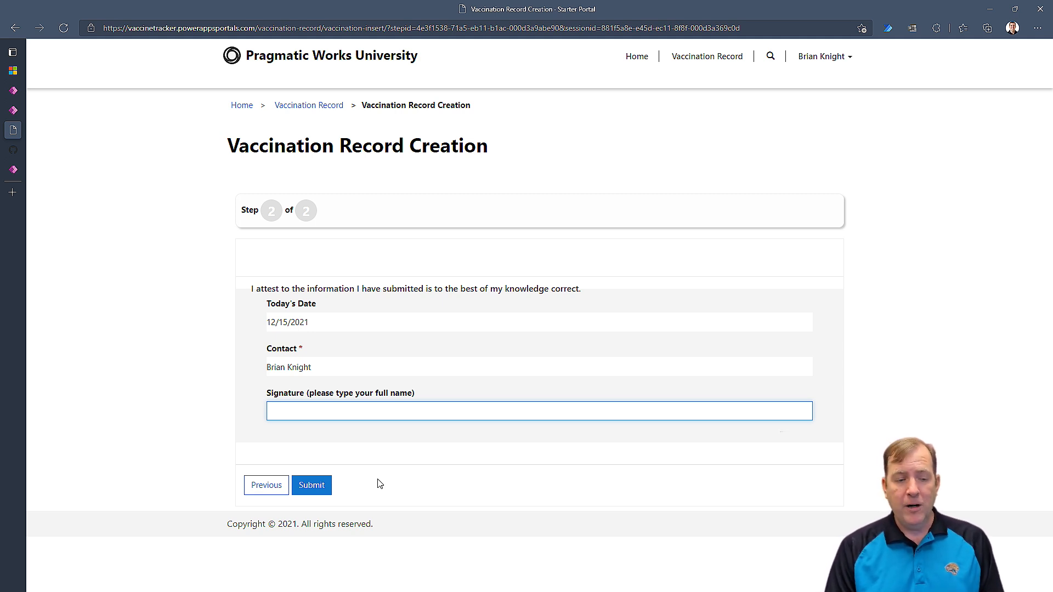
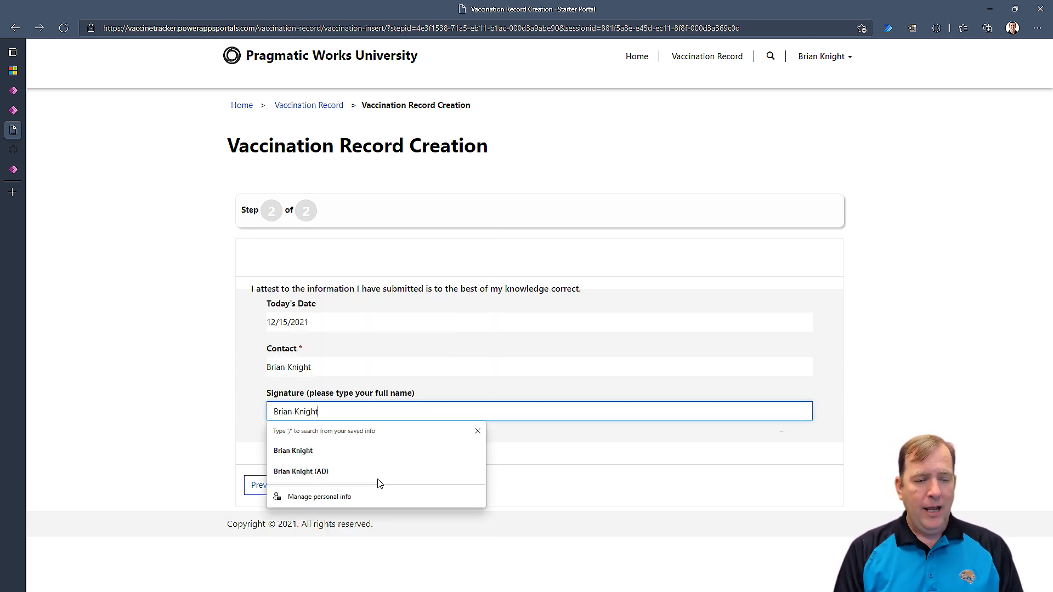
Sign with your full name and submit, creating V-1003 as Pending.
click(505, 504)
click(310, 485)
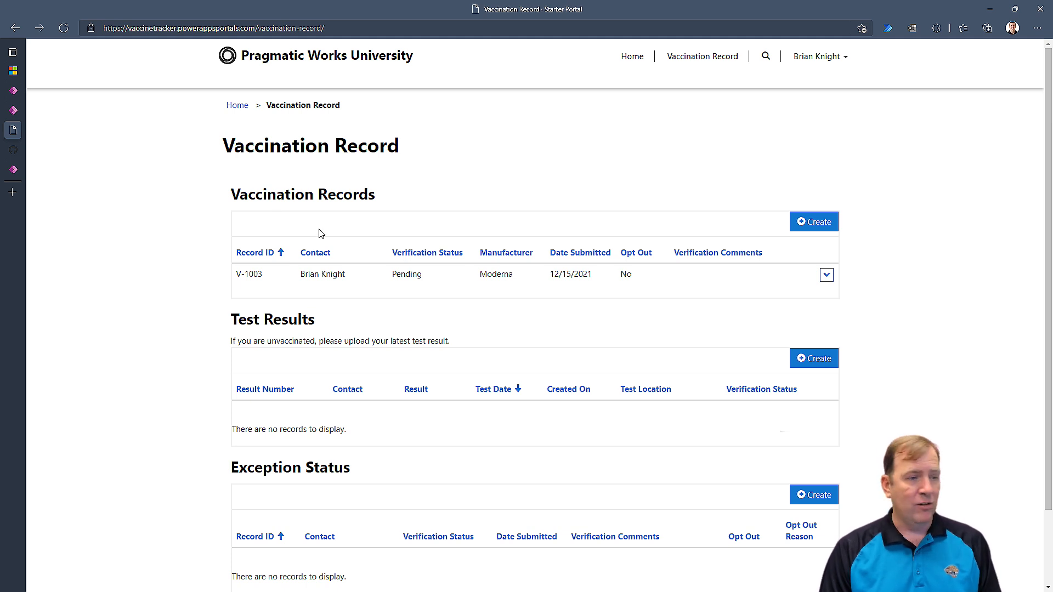
Reload the Vaccine Tracker Verification App and open vaccine record V-1003.
mouse_move(12, 88)
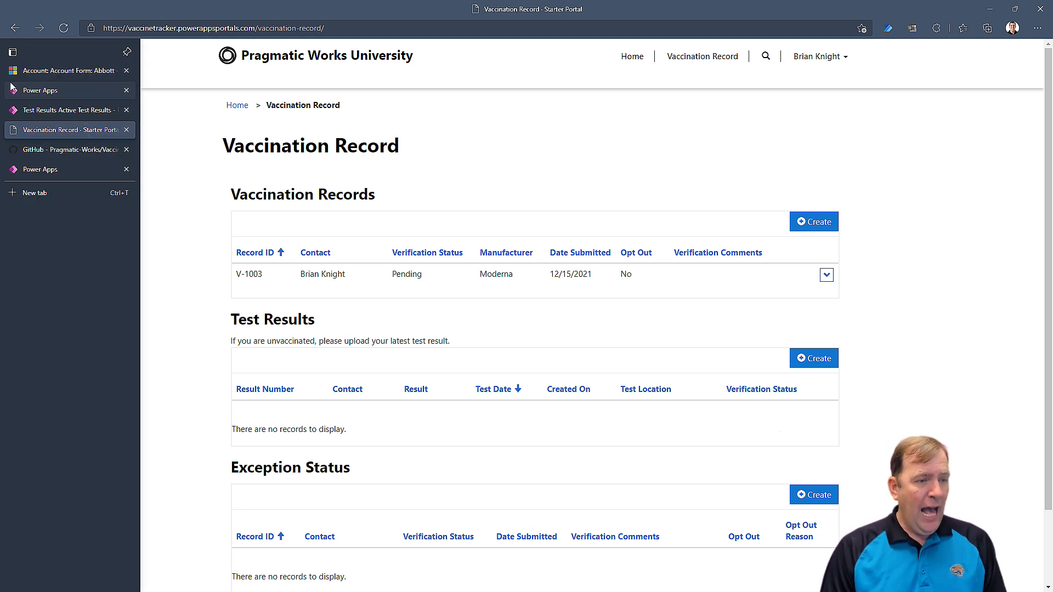
click(50, 114)
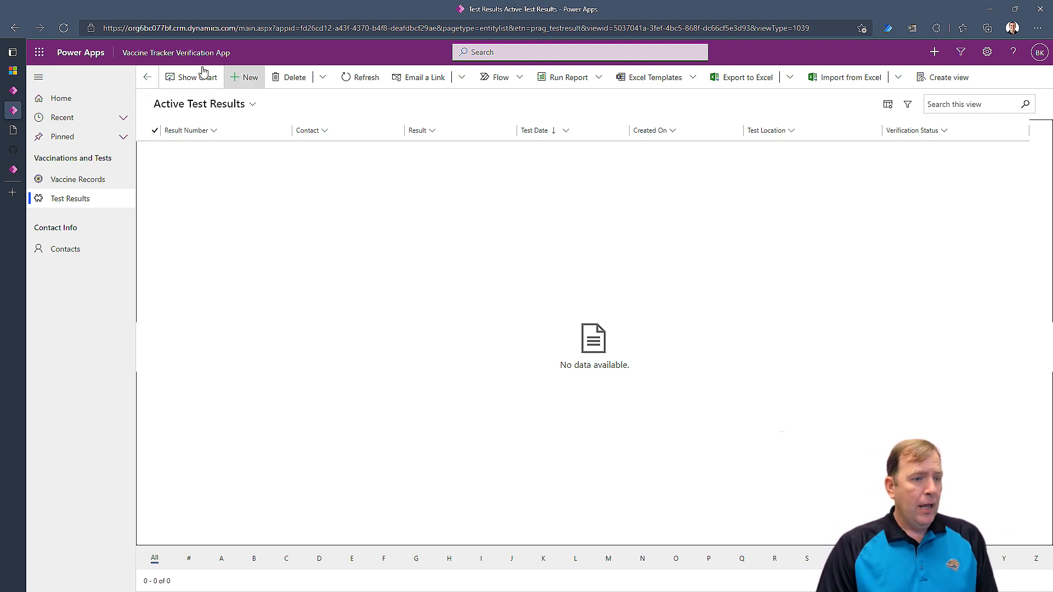
click(65, 28)
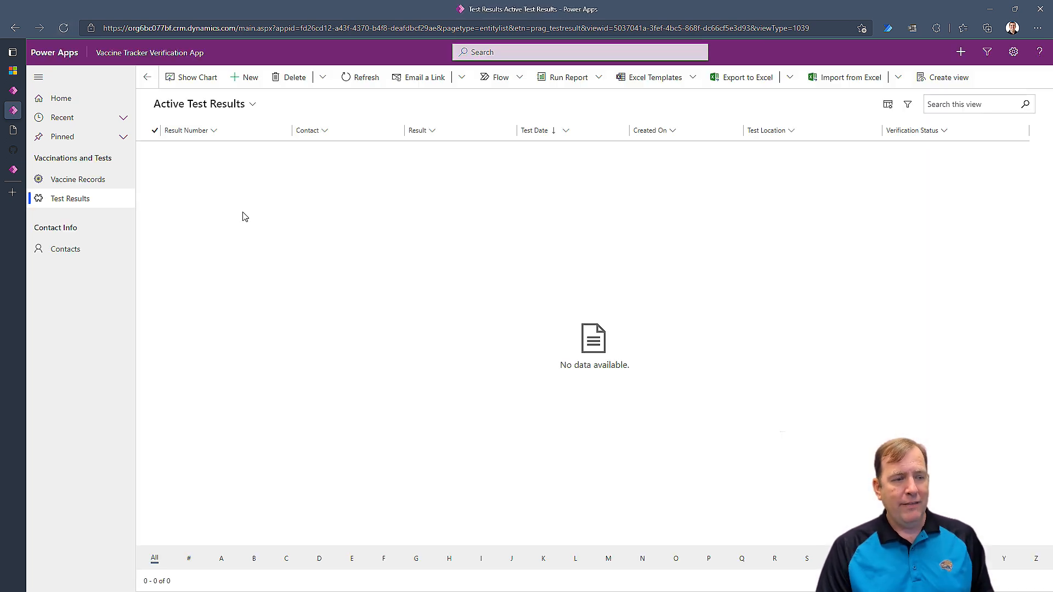
click(88, 180)
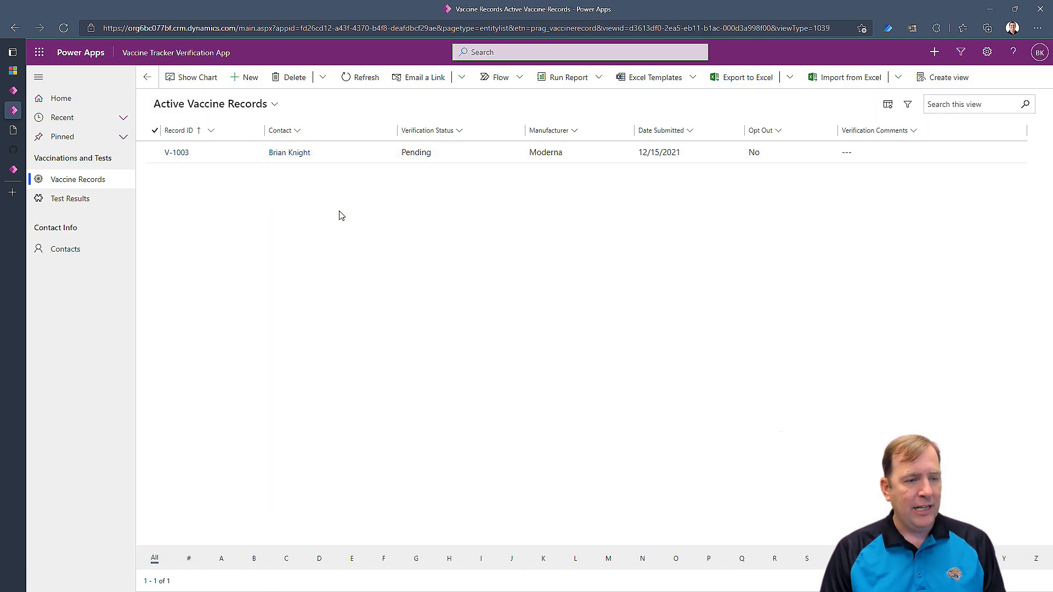
click(174, 153)
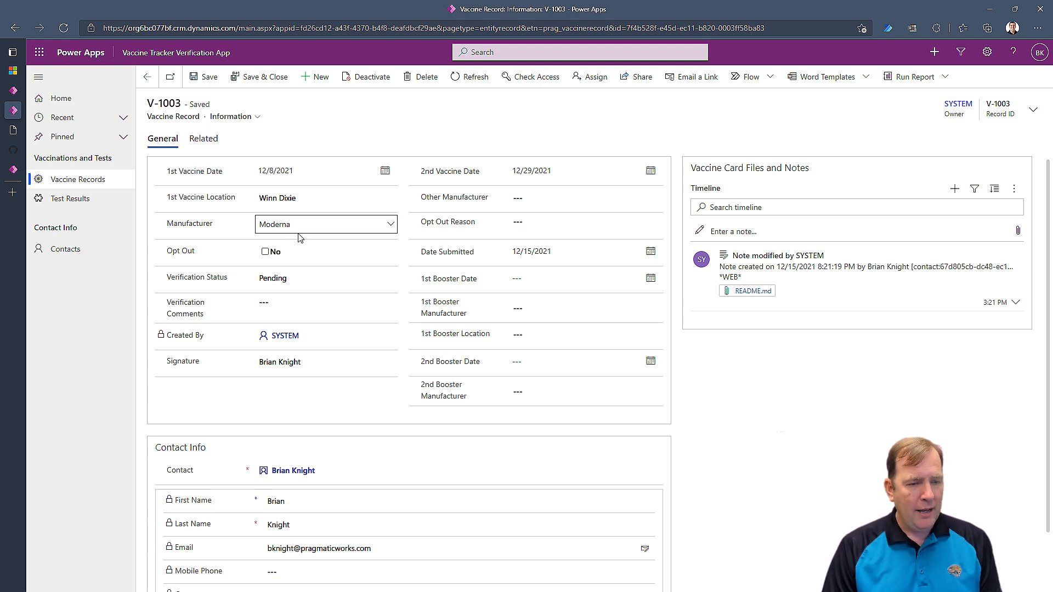
Set V-1003's Verification Status to Verified, save, and return to the portal.
click(289, 281)
click(291, 317)
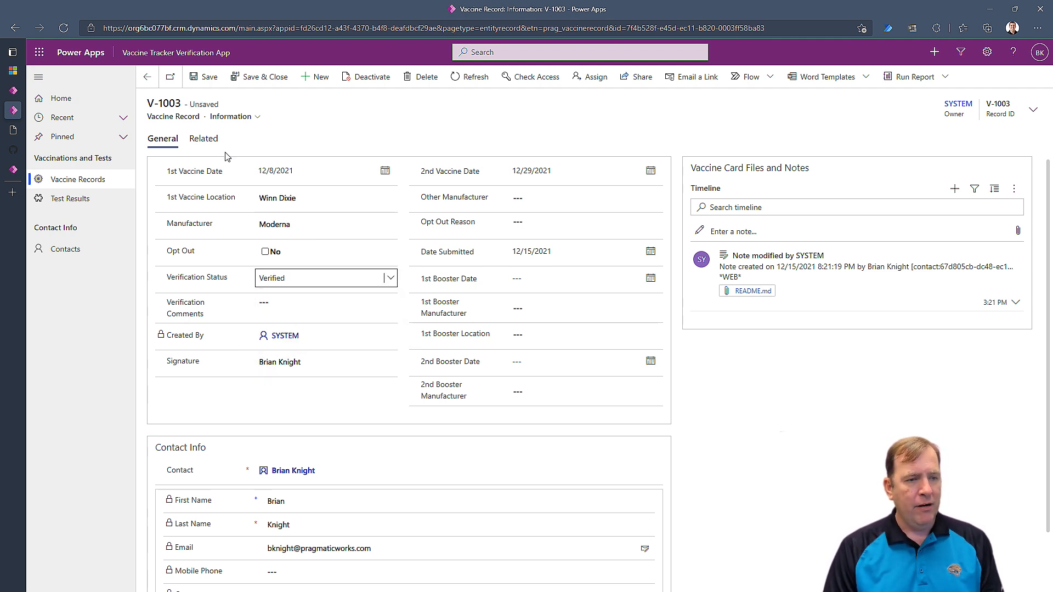
click(217, 77)
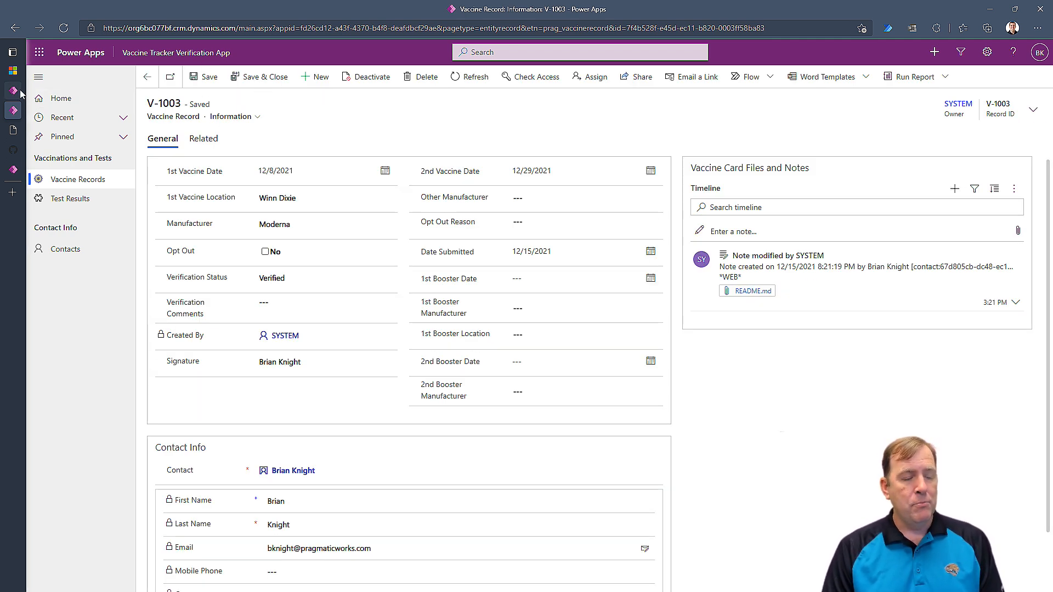
mouse_move(18, 94)
click(61, 129)
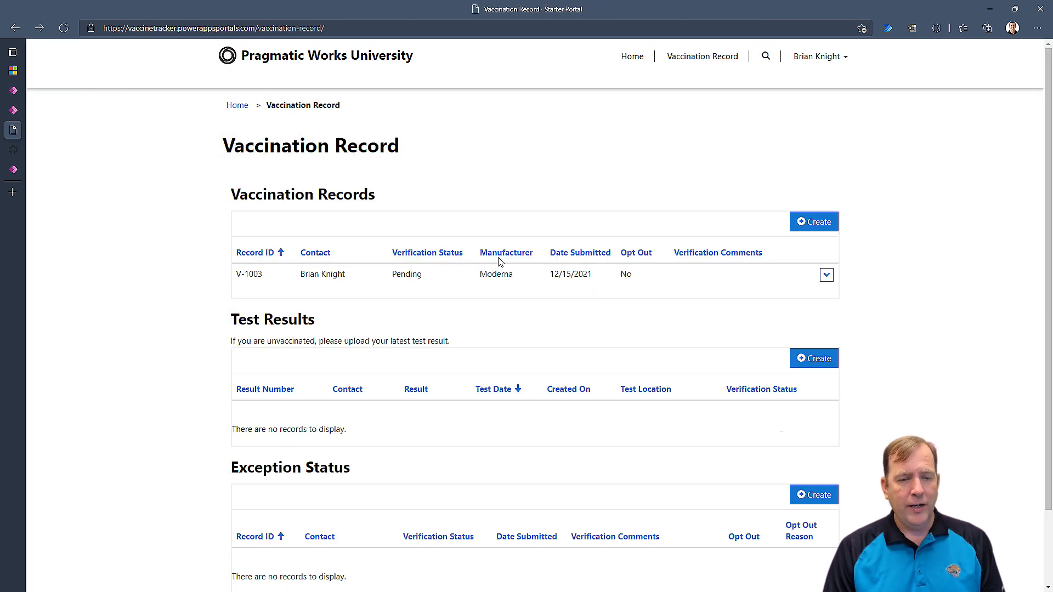
Refresh the portal and open the Add Test Results form under Test Results.
click(64, 28)
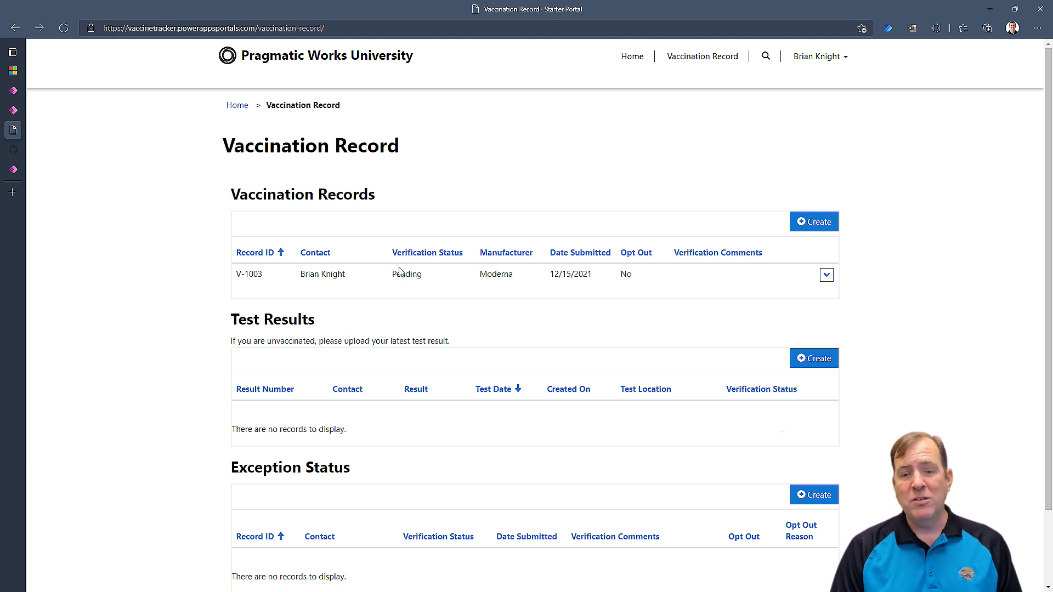
click(827, 275)
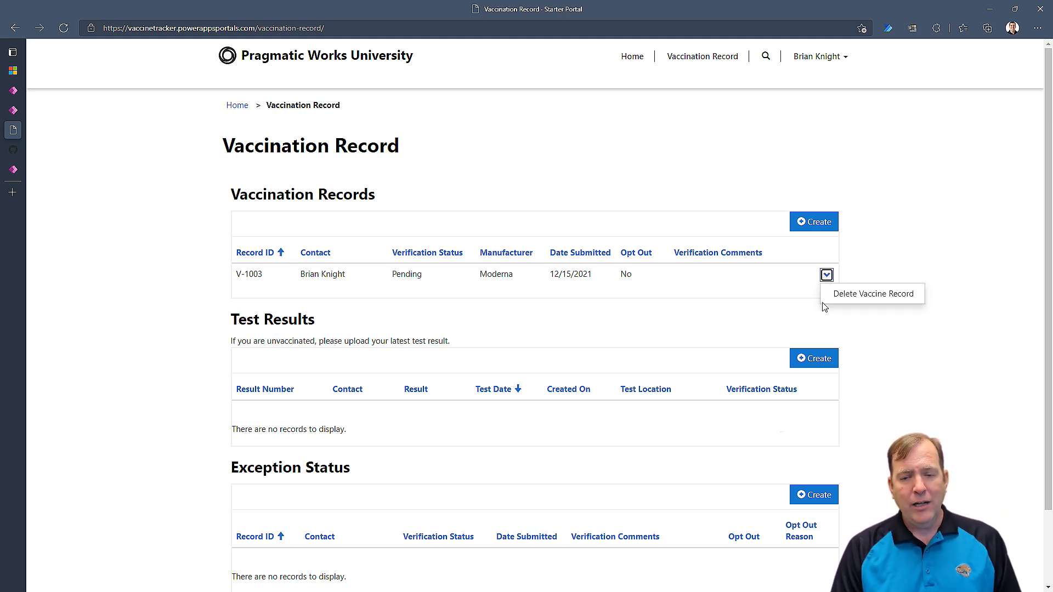
click(874, 220)
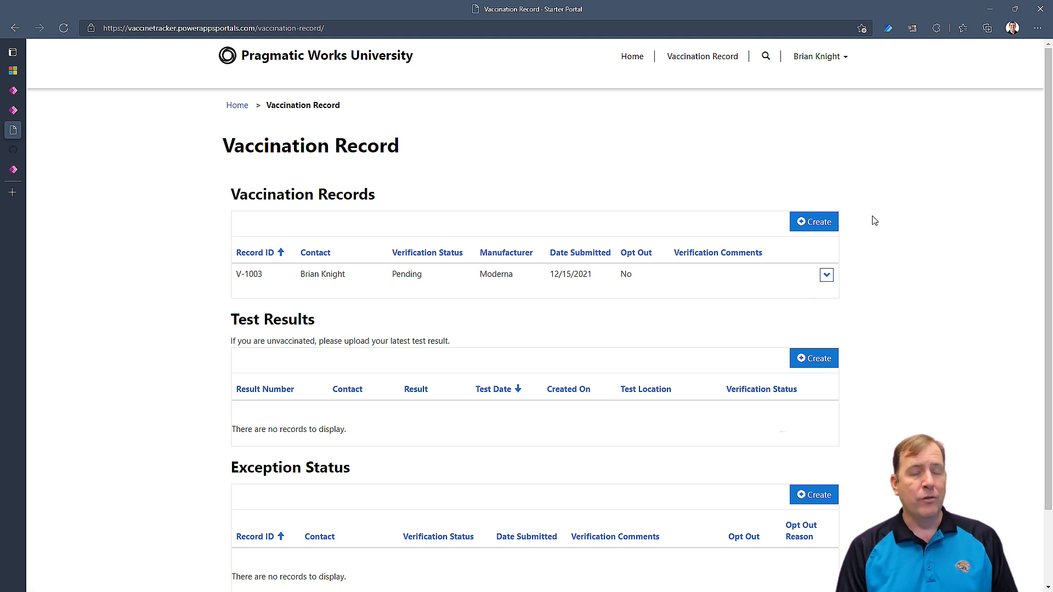
right_click(875, 221)
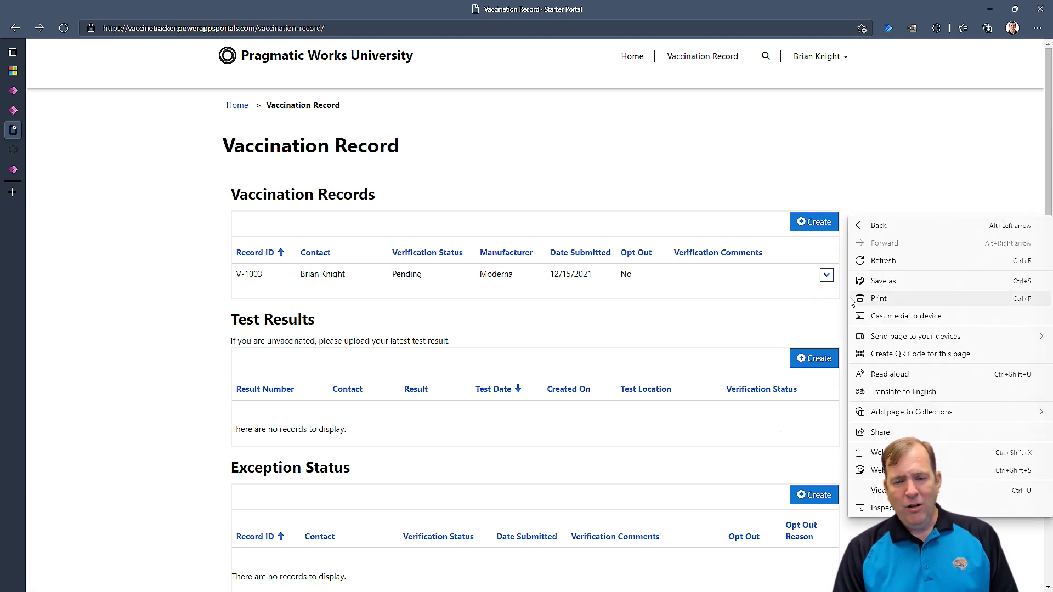
click(825, 361)
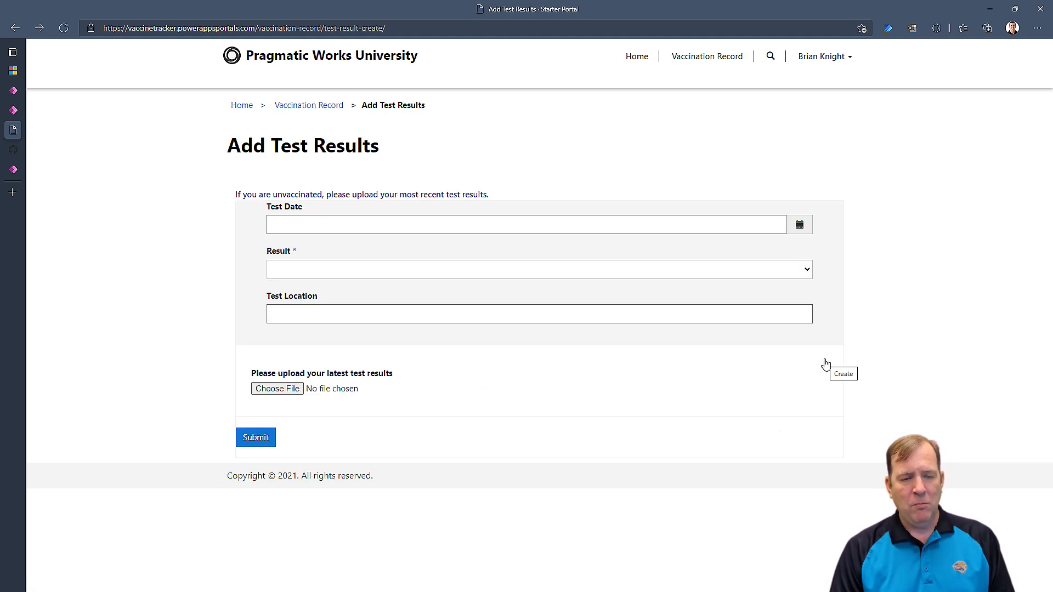
Submit a test result: date 12/16/2021, Result Negative, Test Location Winn Dixie.
click(799, 225)
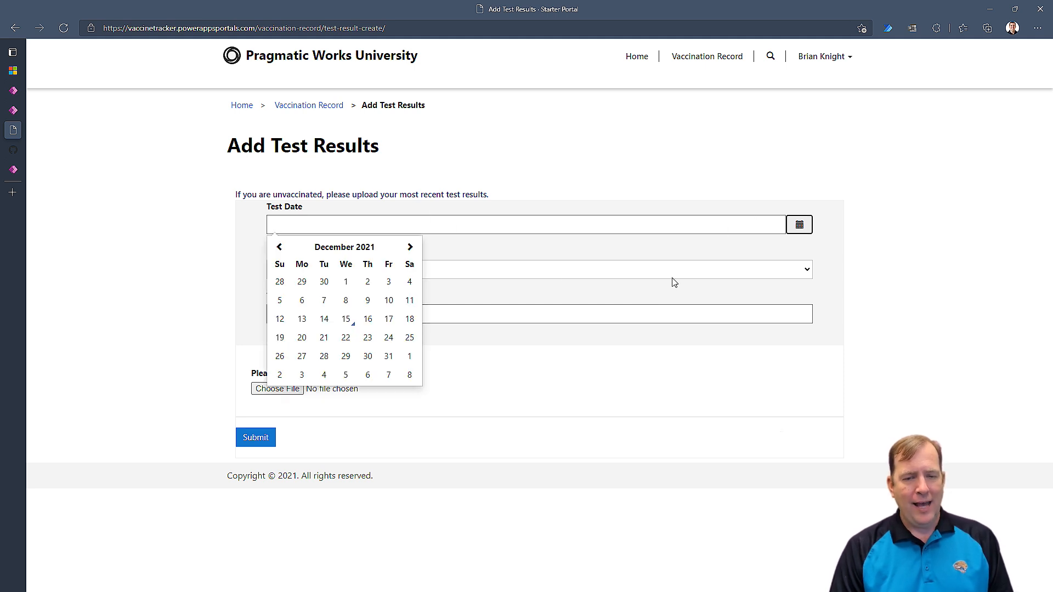
click(366, 328)
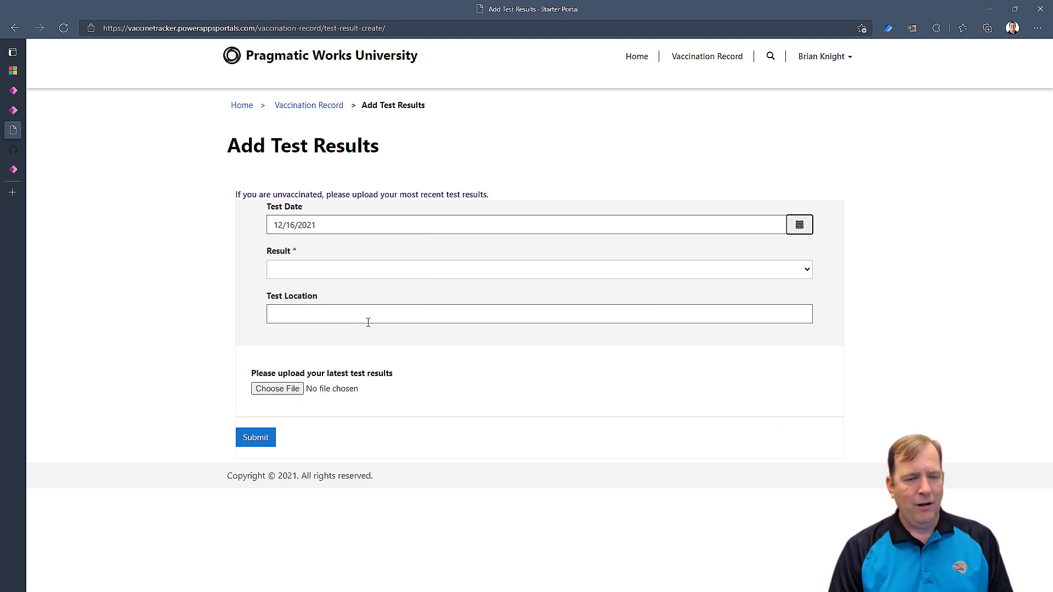
click(318, 269)
click(322, 309)
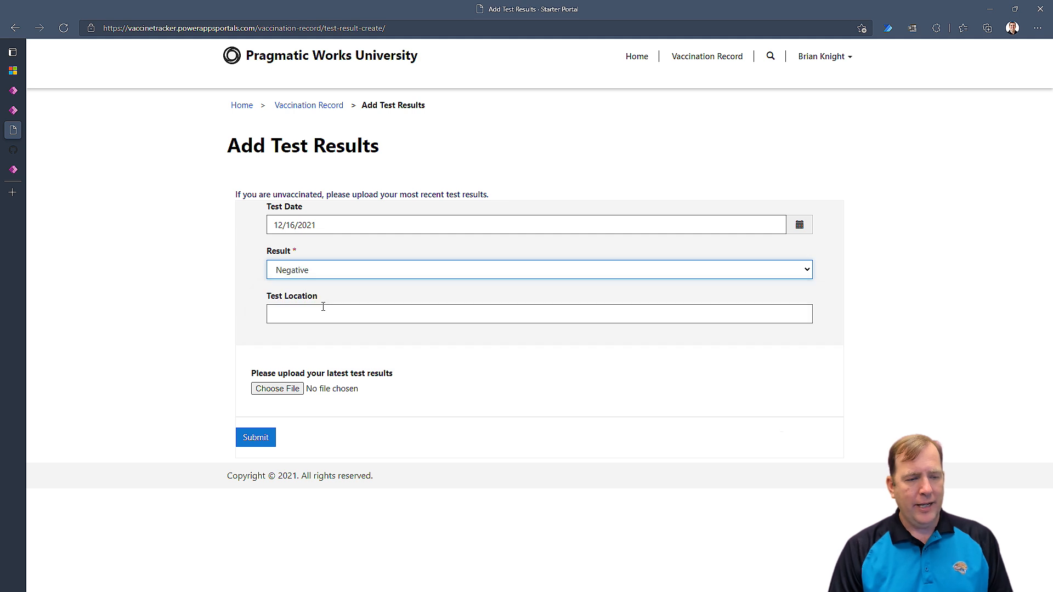
click(319, 311)
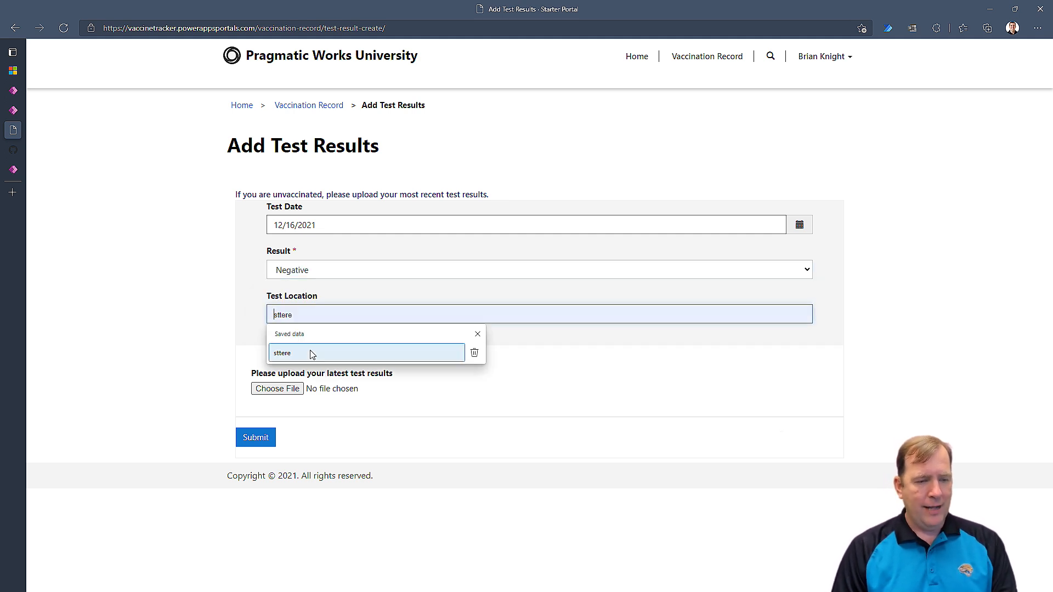
text(W)
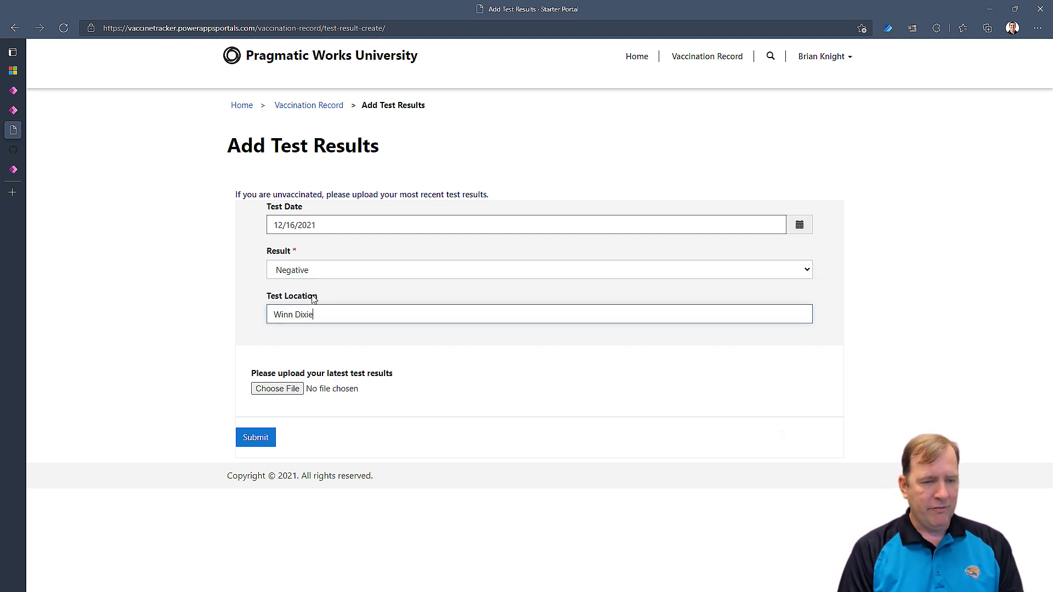
text(inn Dixie)
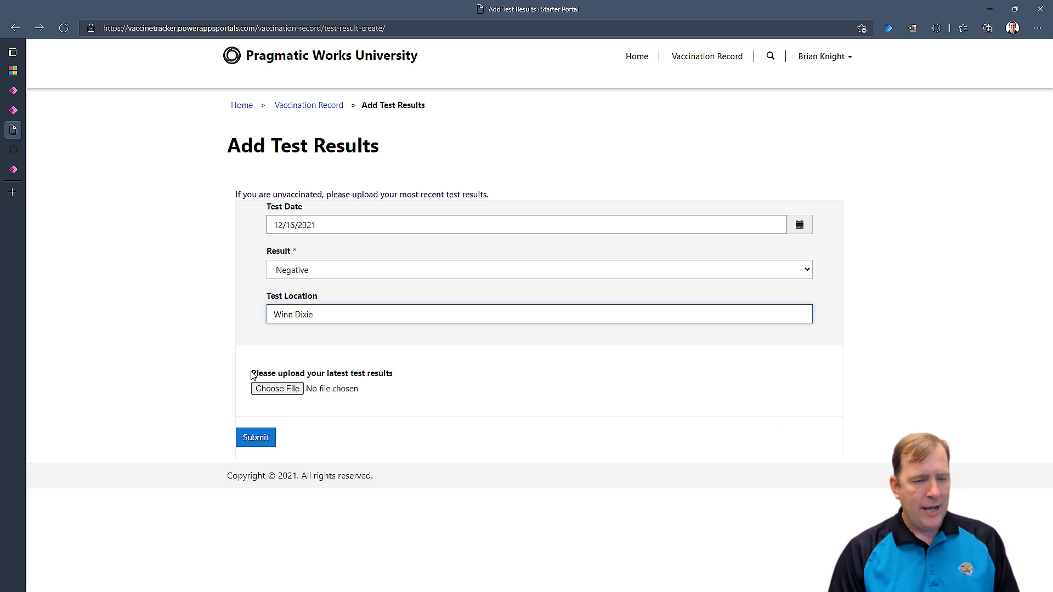
click(255, 439)
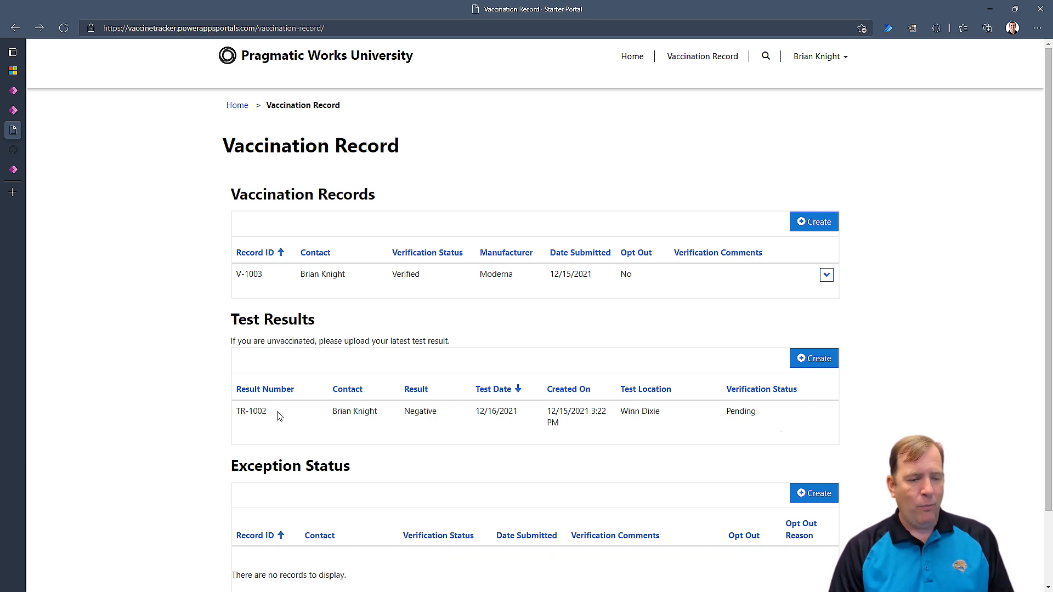
Browse the verification app's Test Results, Contacts and Vaccine Records lists.
click(13, 111)
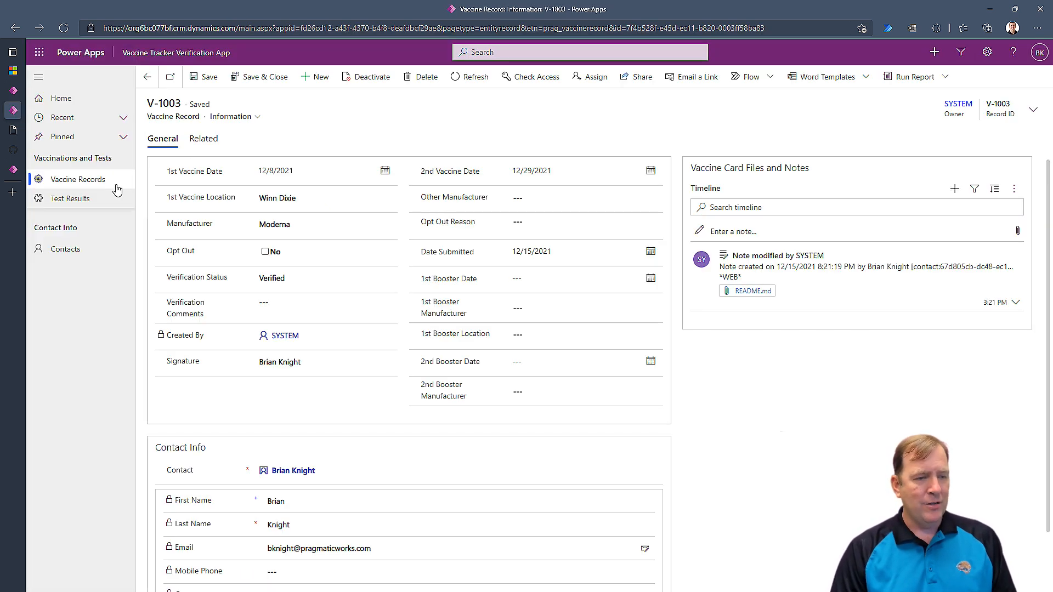
click(72, 200)
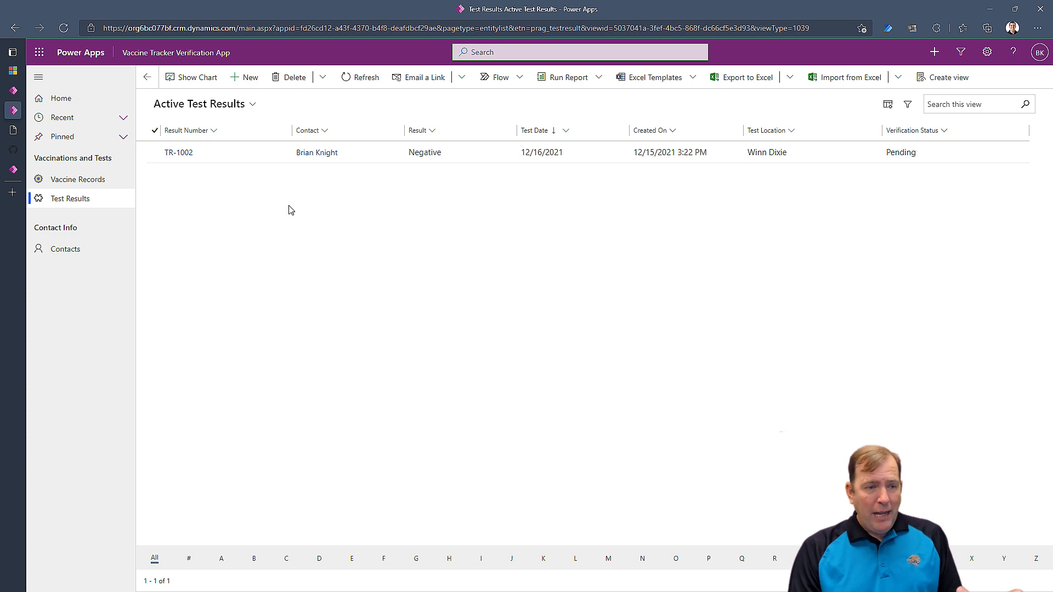
click(87, 249)
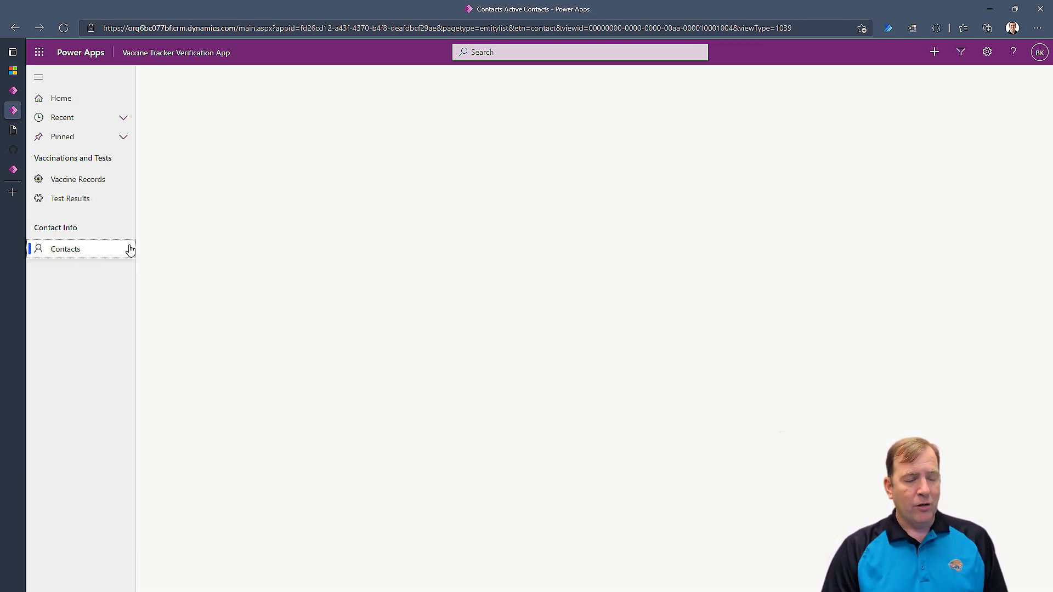
click(94, 183)
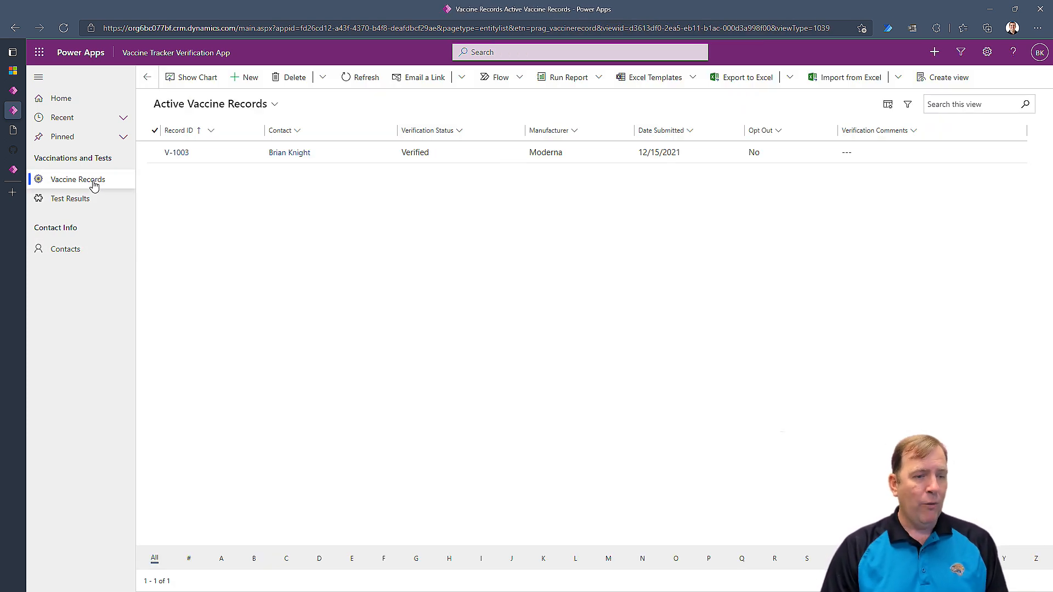
Confirm V-1003 shows Verified on the portal, then return to the verification app.
click(35, 135)
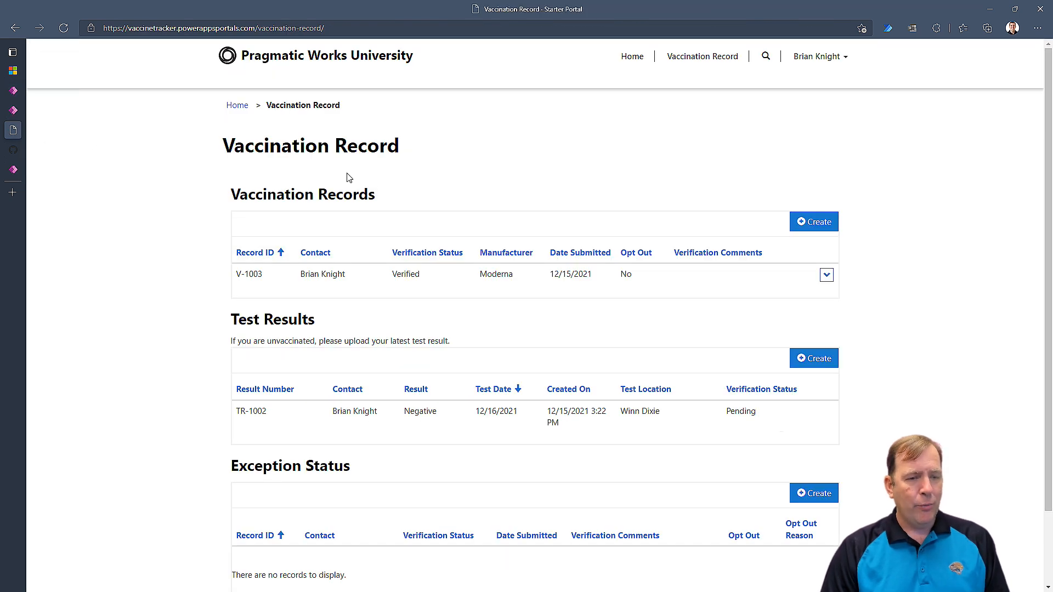
drag(425, 275, 384, 275)
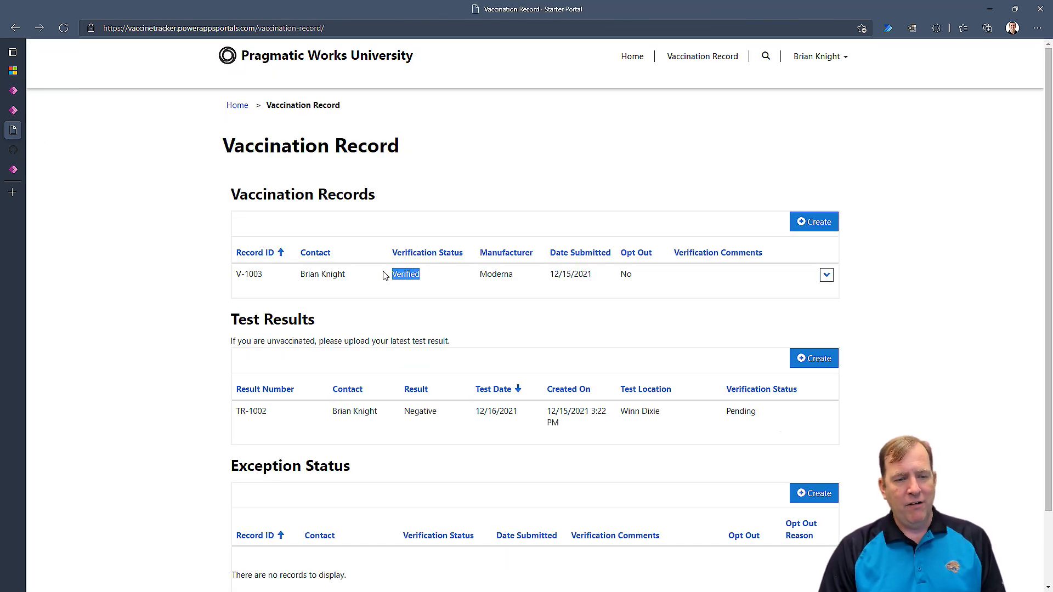
click(448, 196)
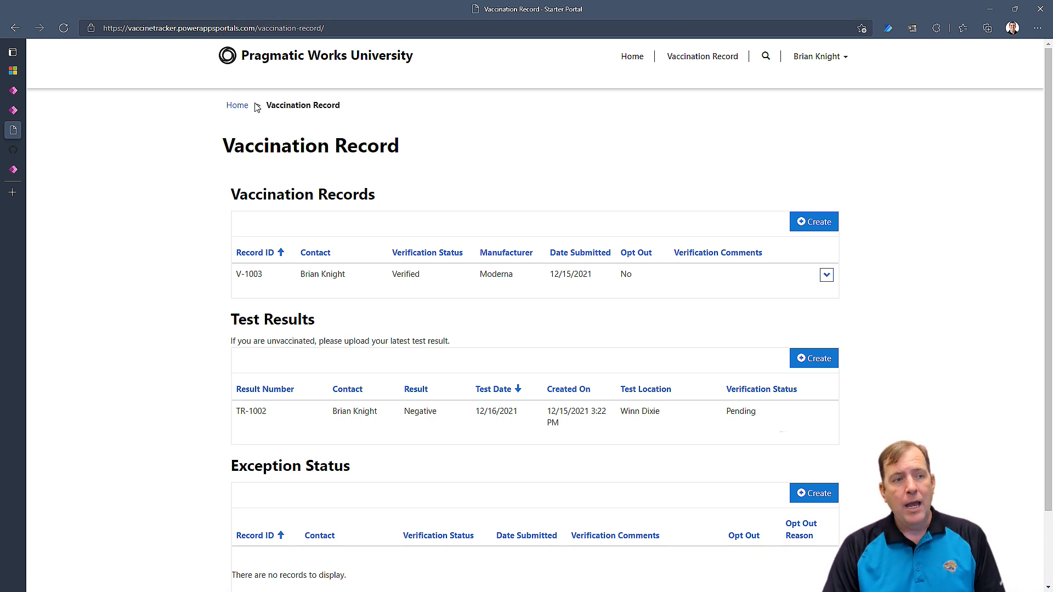
click(14, 110)
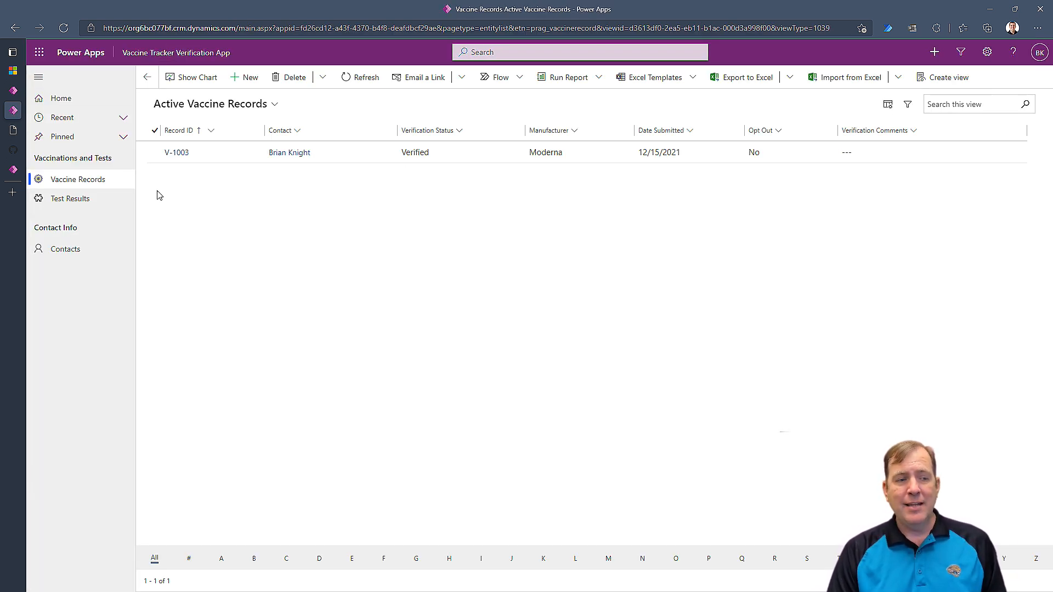
Check the Test Results list for TR-1002 still Pending, then go to the GitHub repository.
click(110, 198)
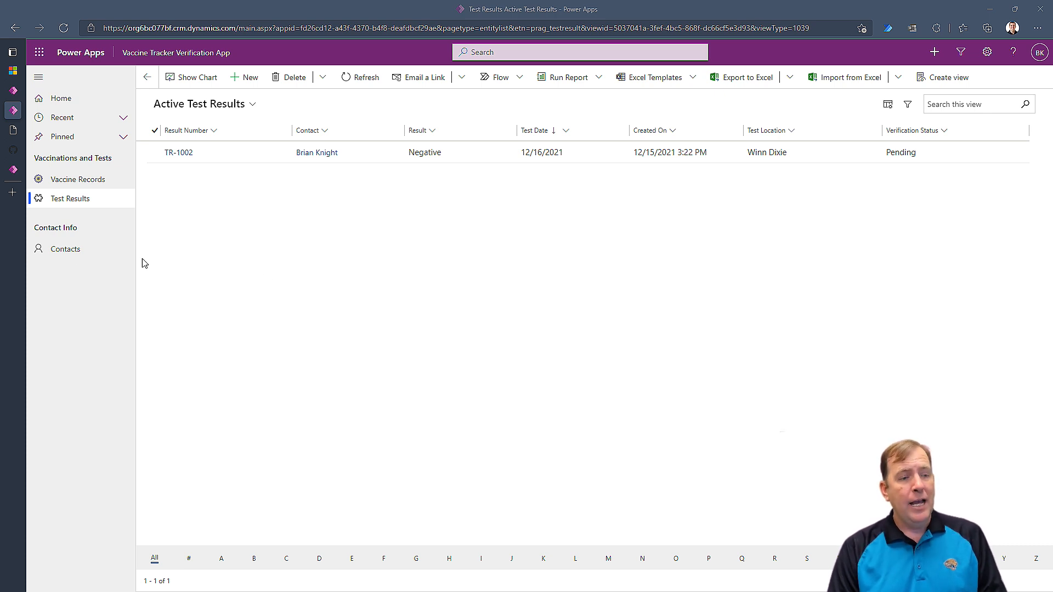
click(42, 246)
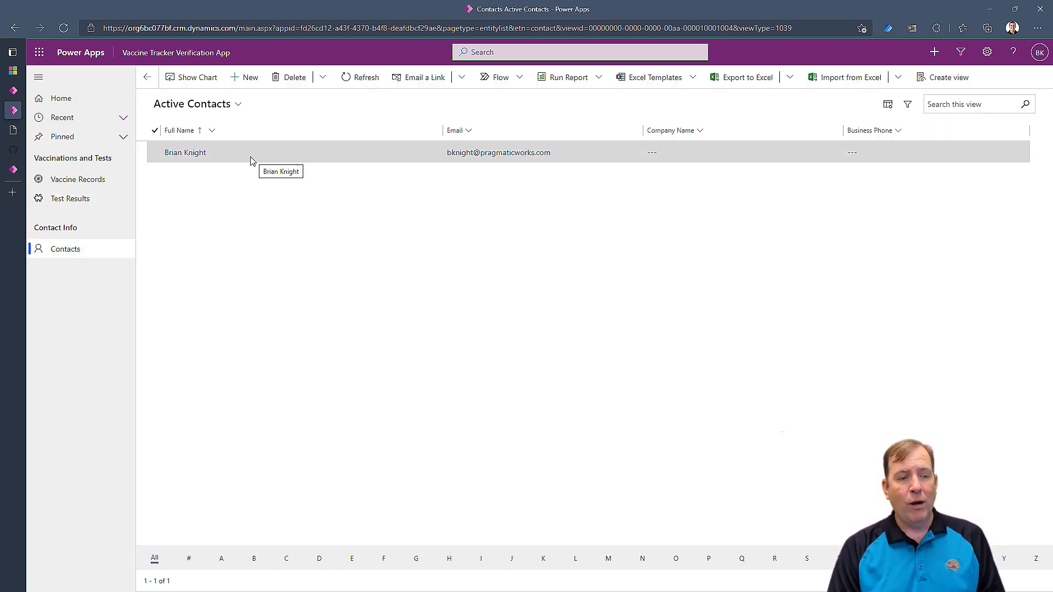
click(62, 199)
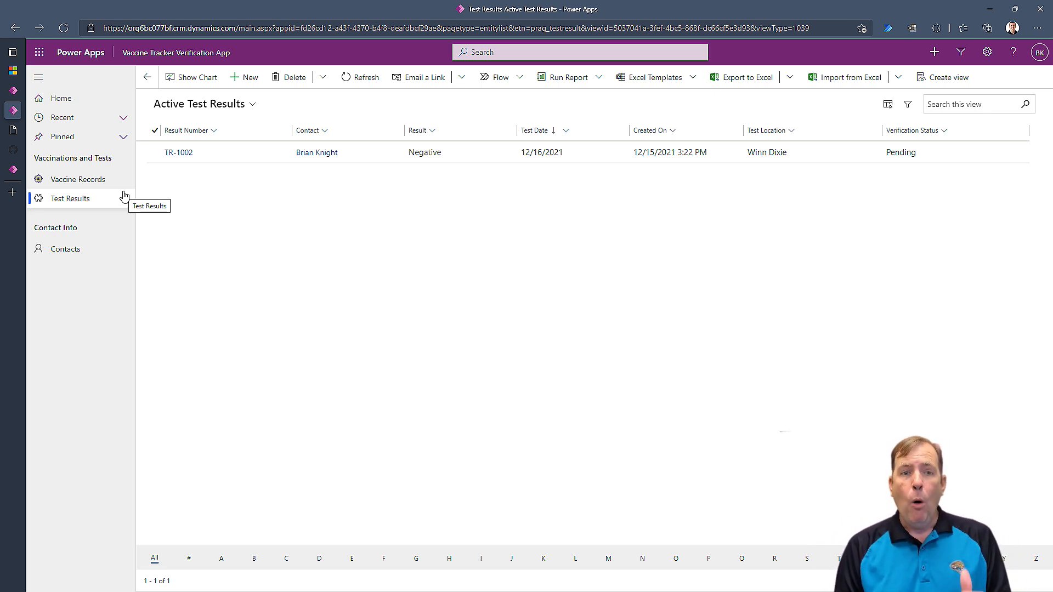
mouse_move(17, 129)
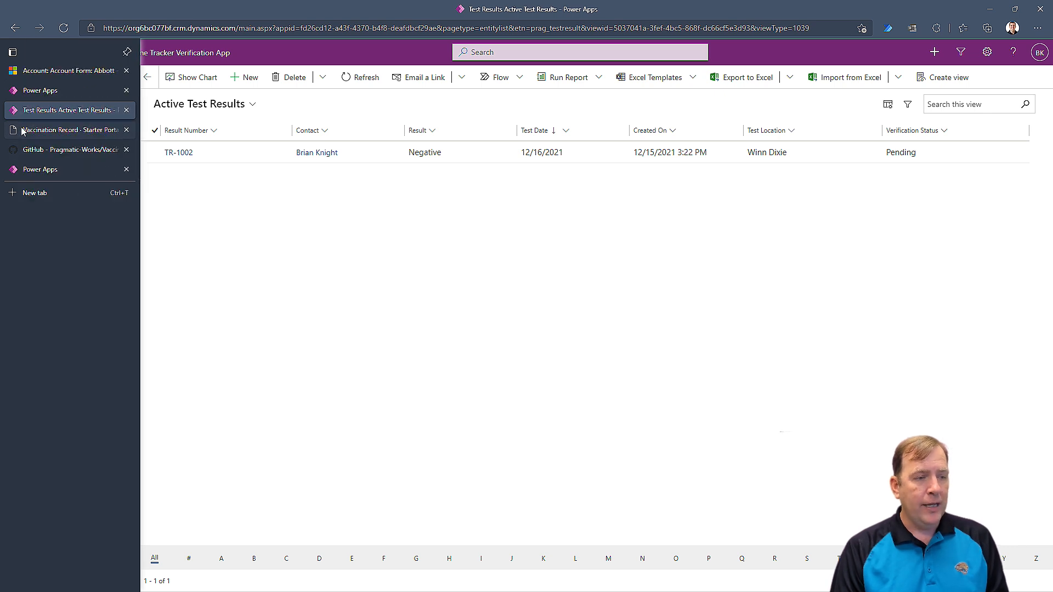
click(70, 150)
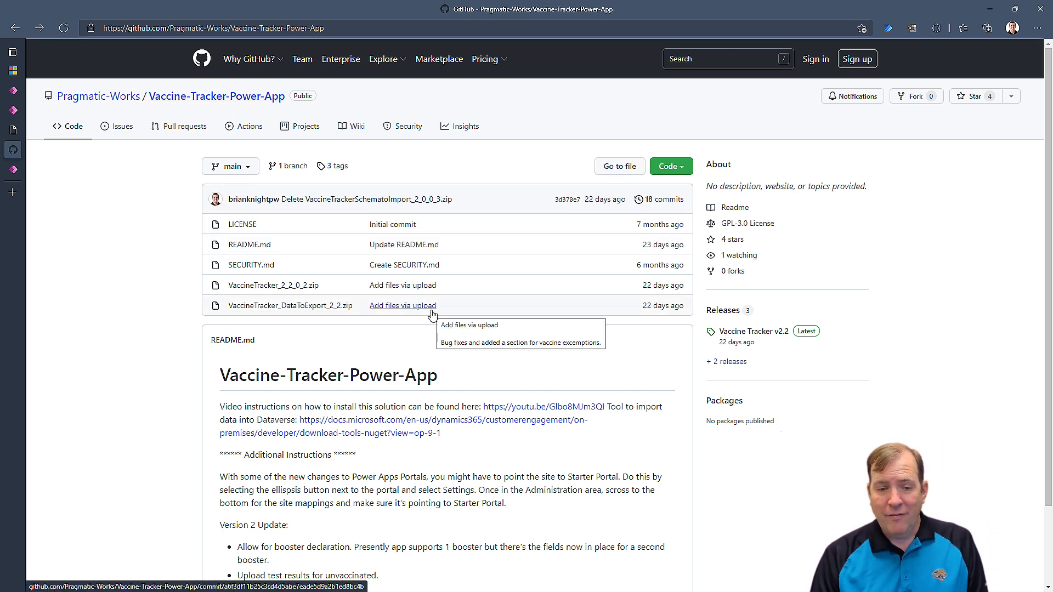
Open the README's docs.microsoft.com NuGet tools link in a new tab.
scroll(414, 406, down, 2)
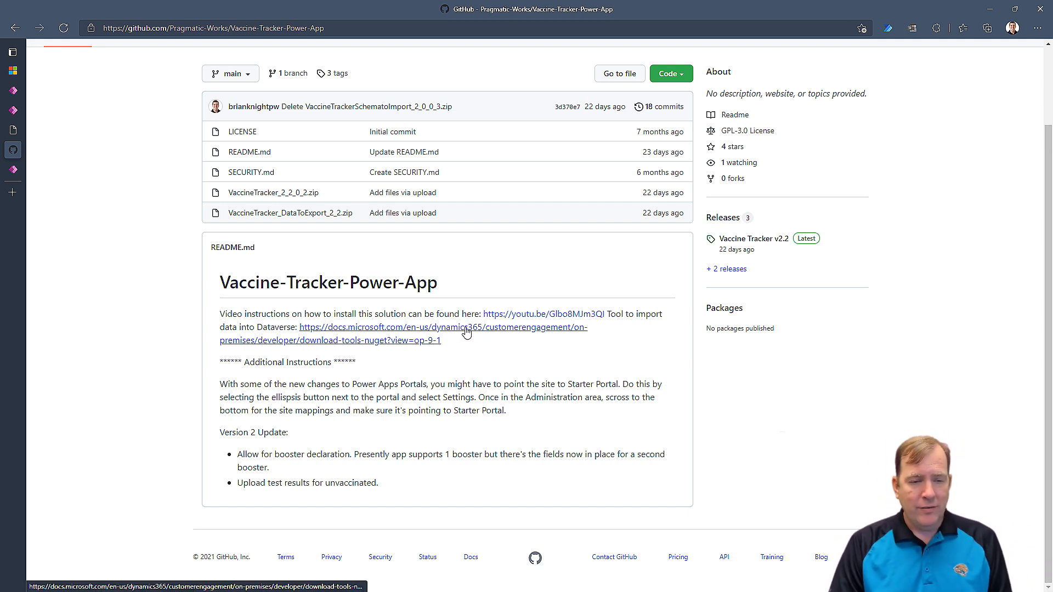
right_click(408, 333)
click(433, 341)
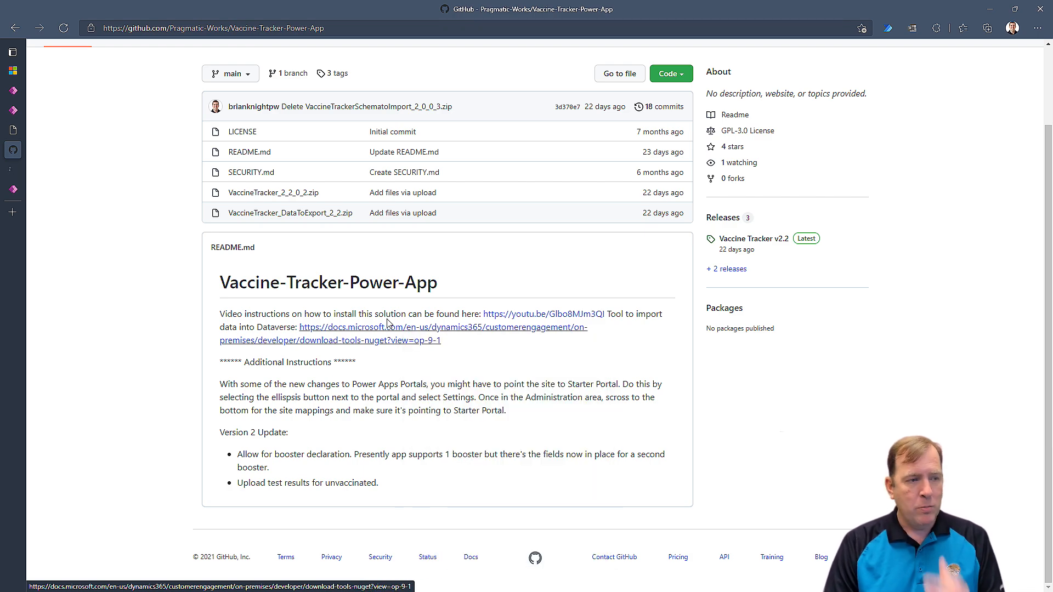
Read the PowerShell script in the 'Download tools from NuGet' Docs article, then return to the GitHub repository.
click(12, 169)
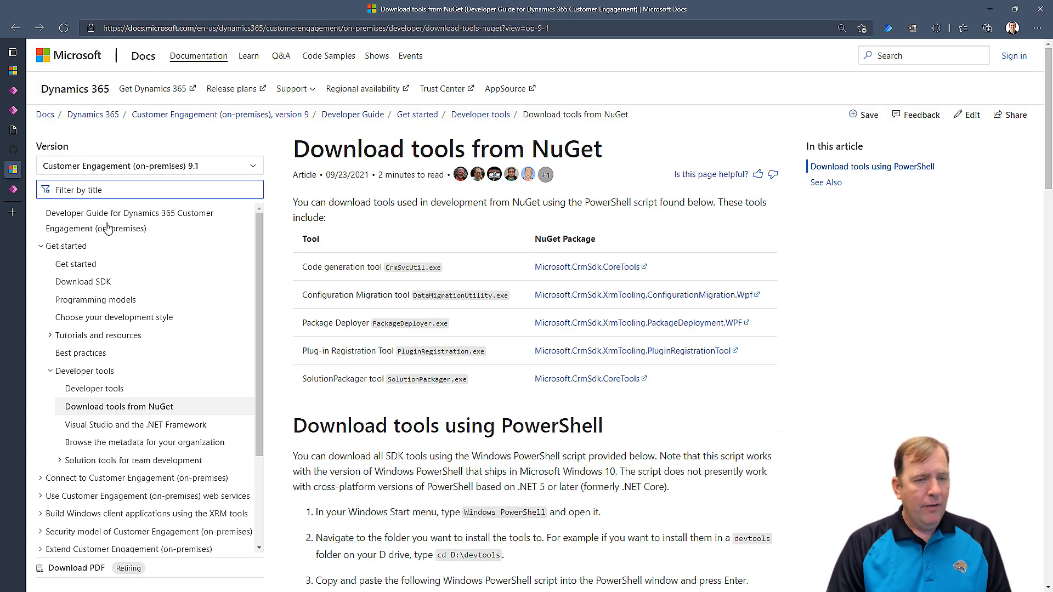
scroll(448, 376, down, 8)
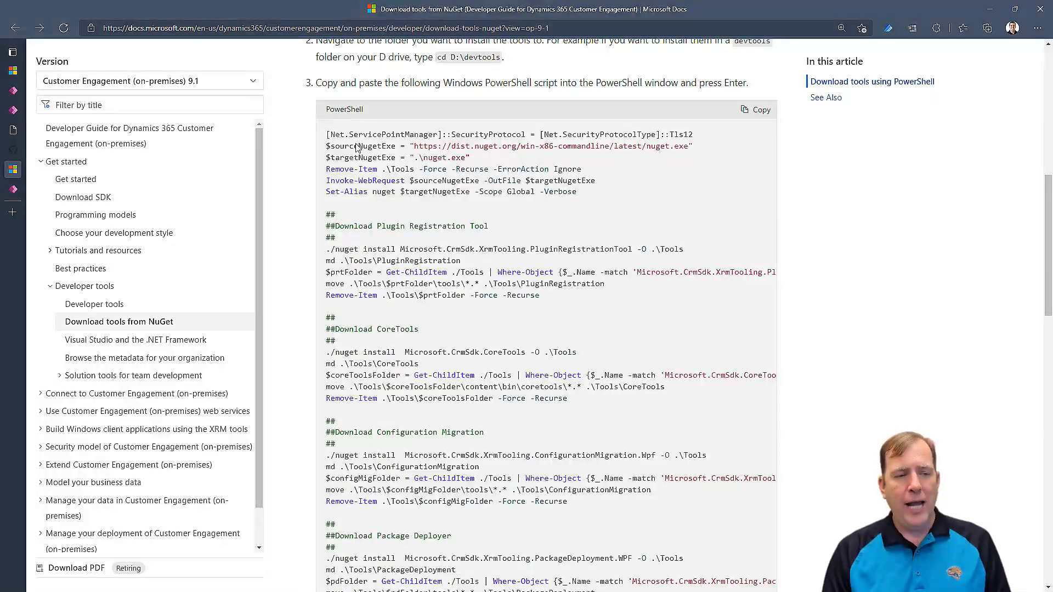
scroll(368, 160, up, 6)
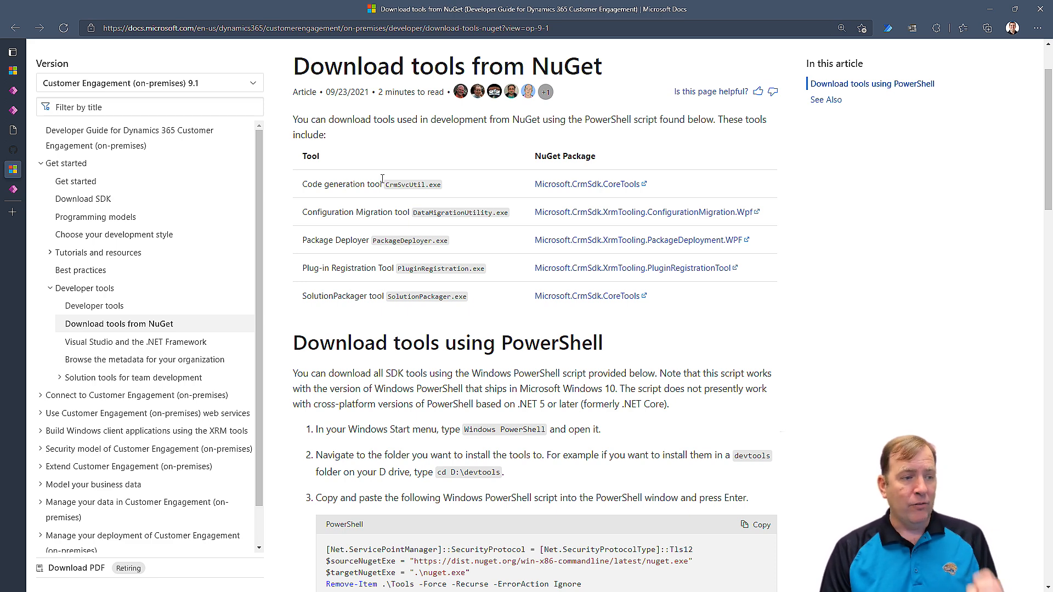
click(16, 153)
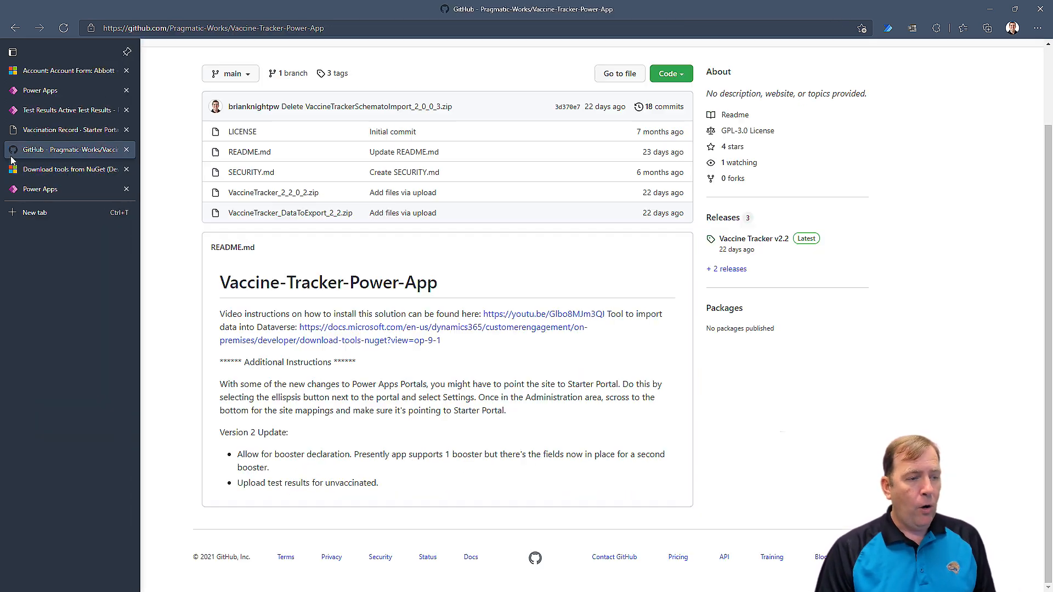
Download the Vaccine Tracker v2.2 release's Source code (zip) and open it in File Explorer.
scroll(494, 242, up, 2)
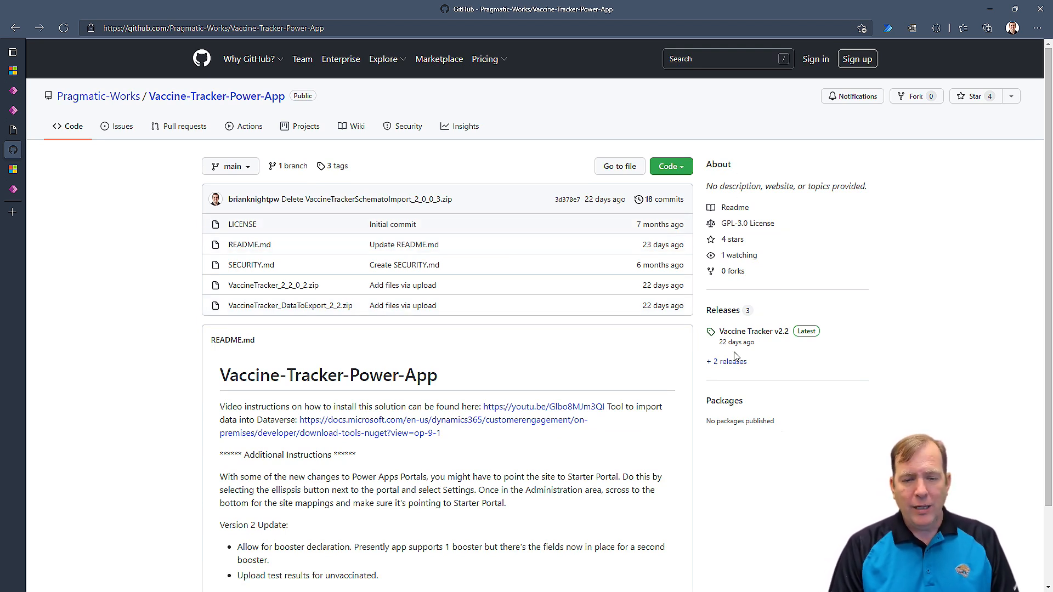
click(780, 332)
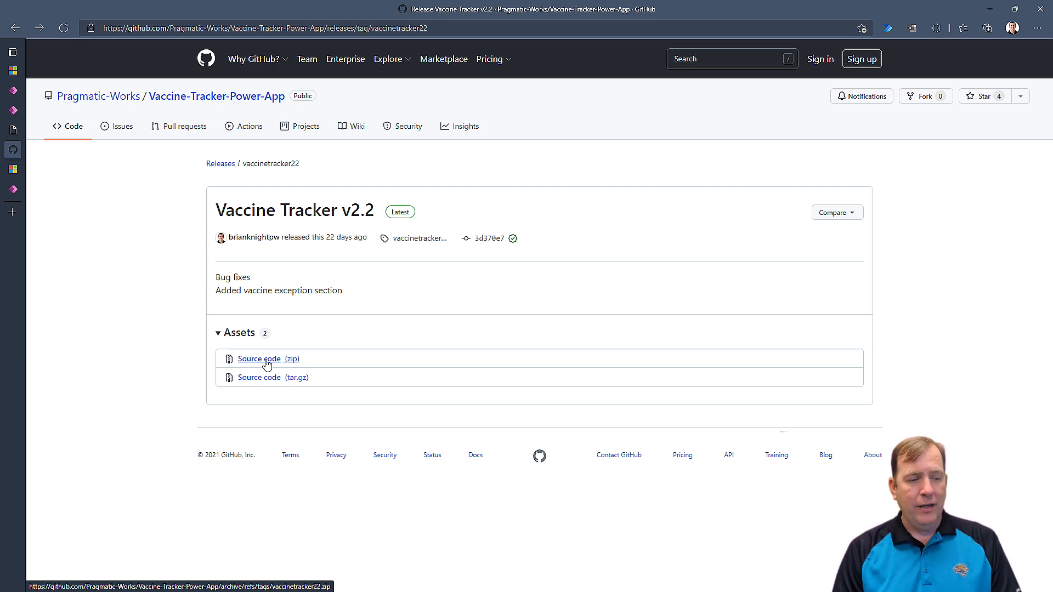
click(266, 365)
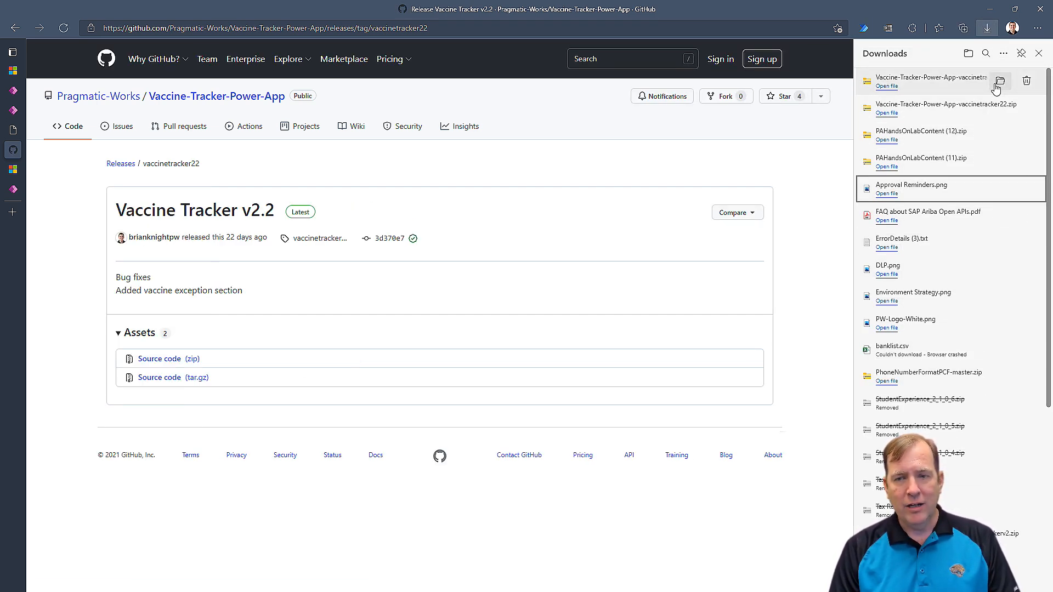
click(898, 86)
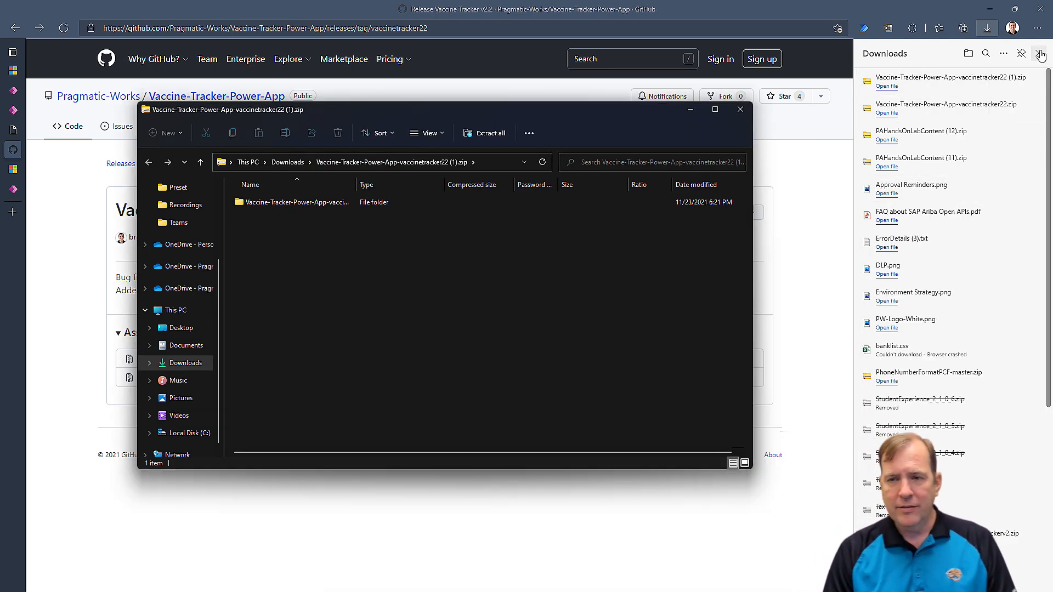
click(1039, 53)
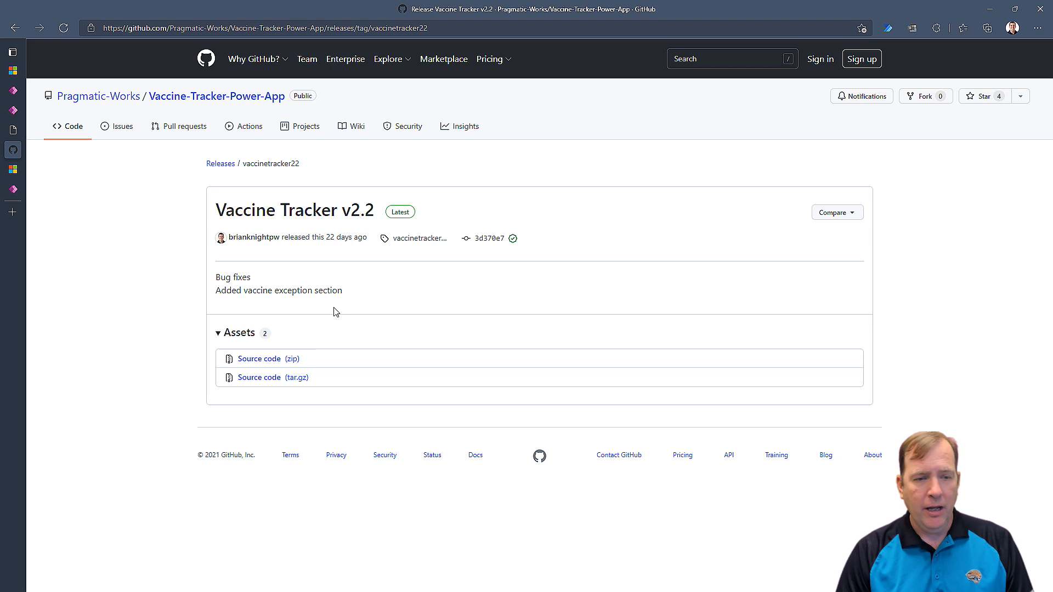
key(alt+Tab)
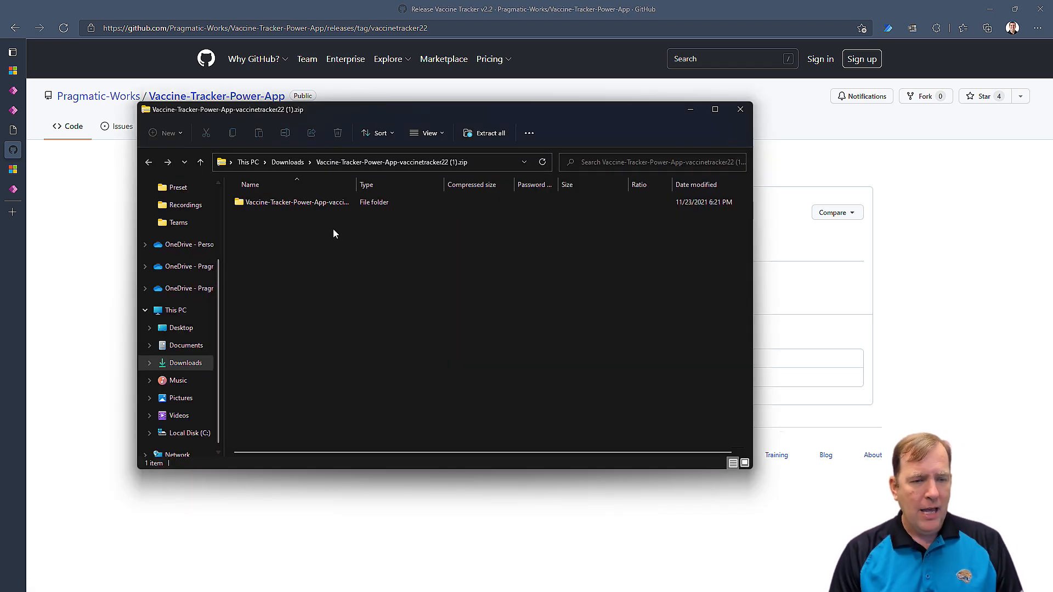
Extract the release zip to C:\Download\YoutubeVT, open the extracted folder, and close the zip window.
drag(357, 184, 433, 185)
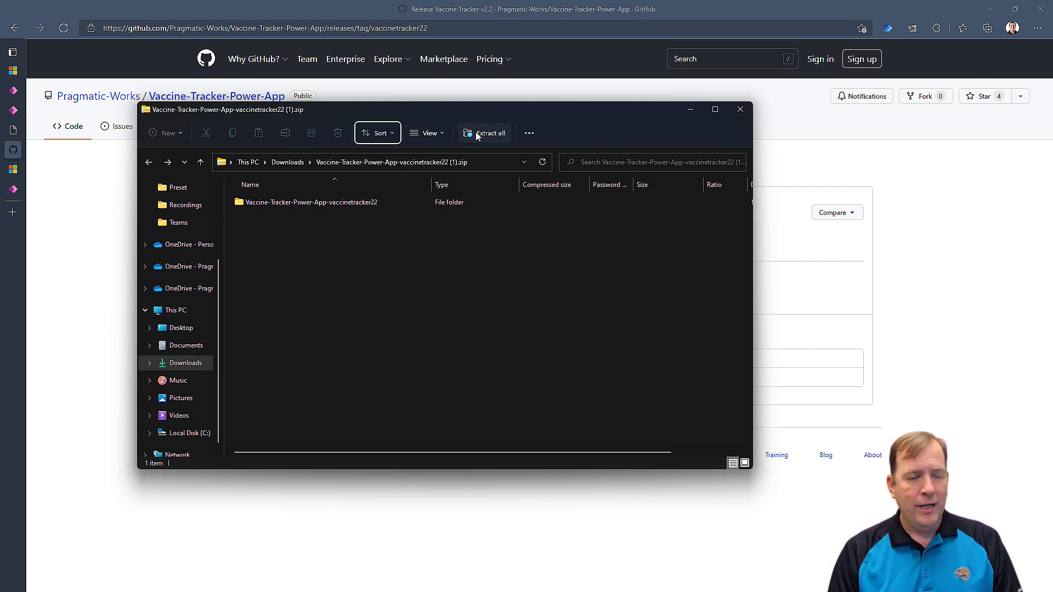
drag(1052, 189, 631, 171)
text(C:\)
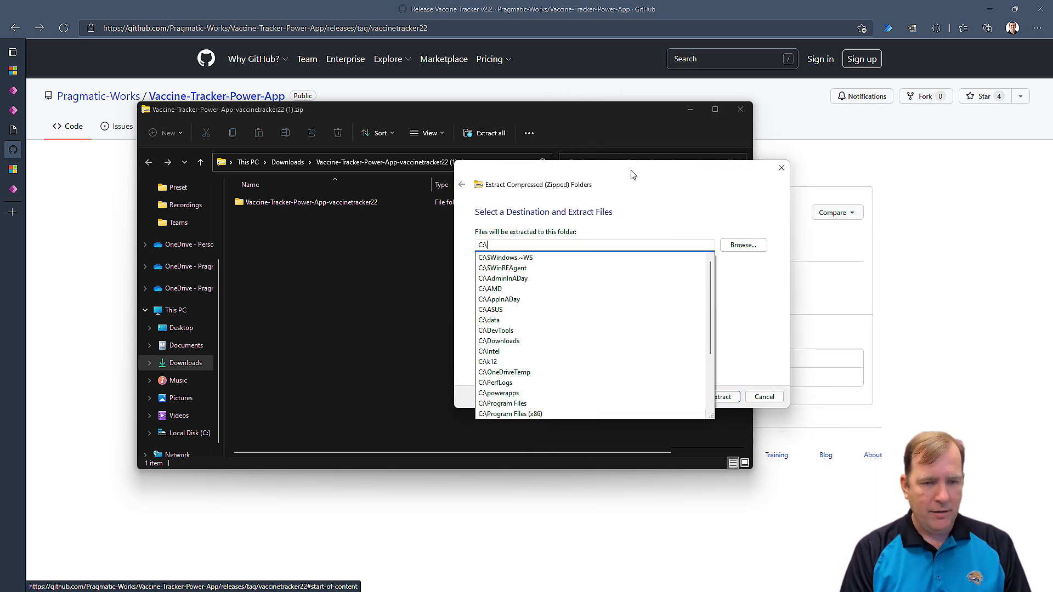
text(Download\YoutubeV)
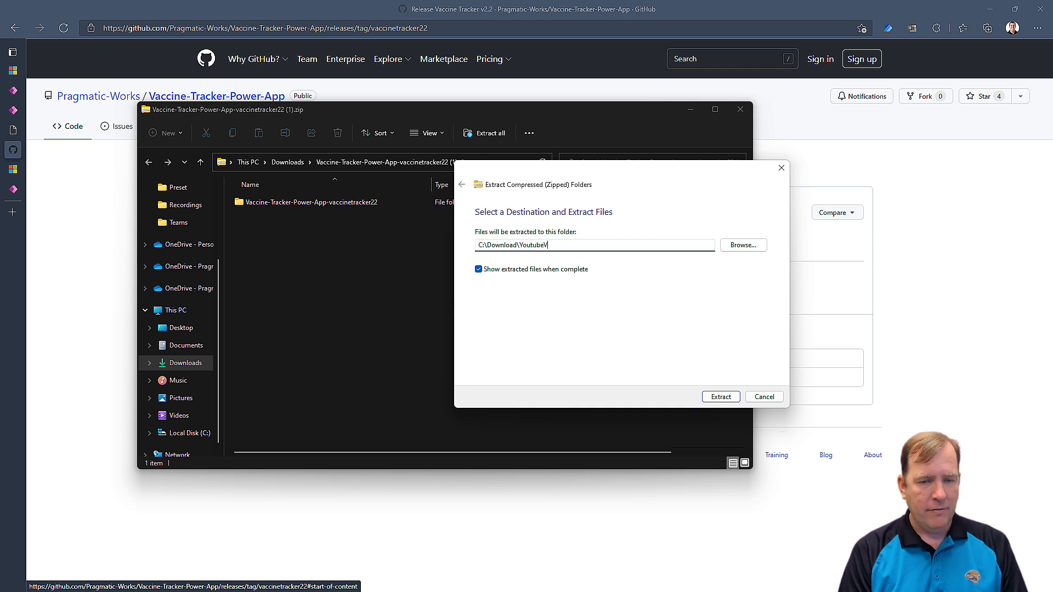
text(T)
key(Return)
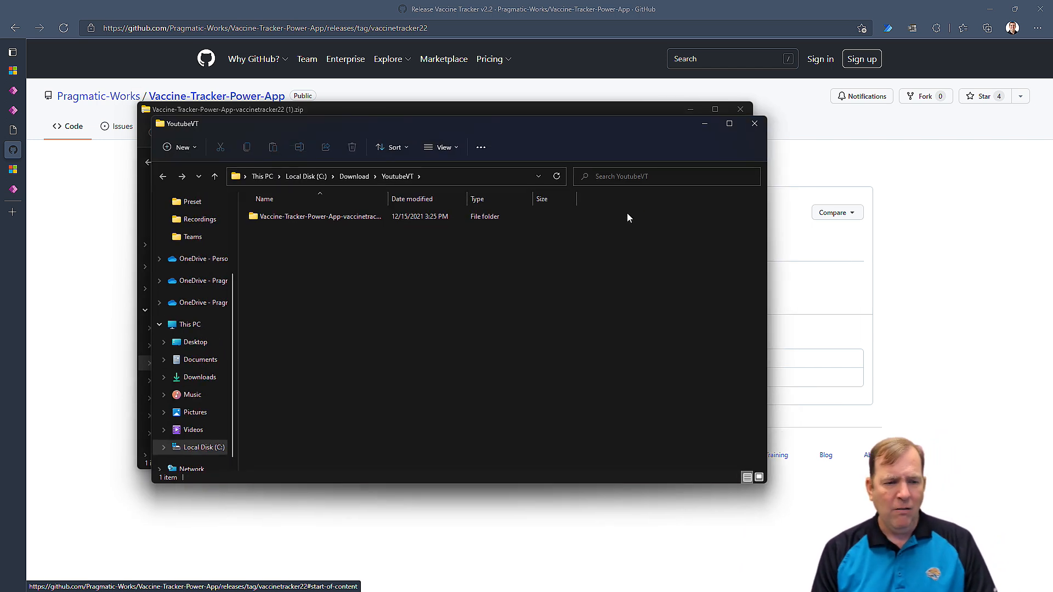
double_click(309, 219)
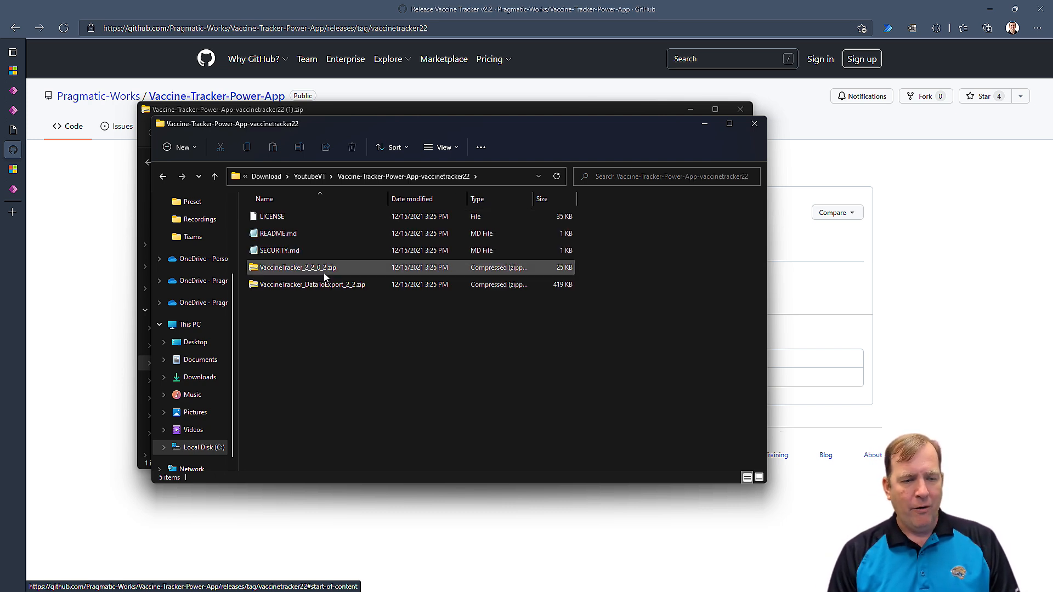
click(741, 109)
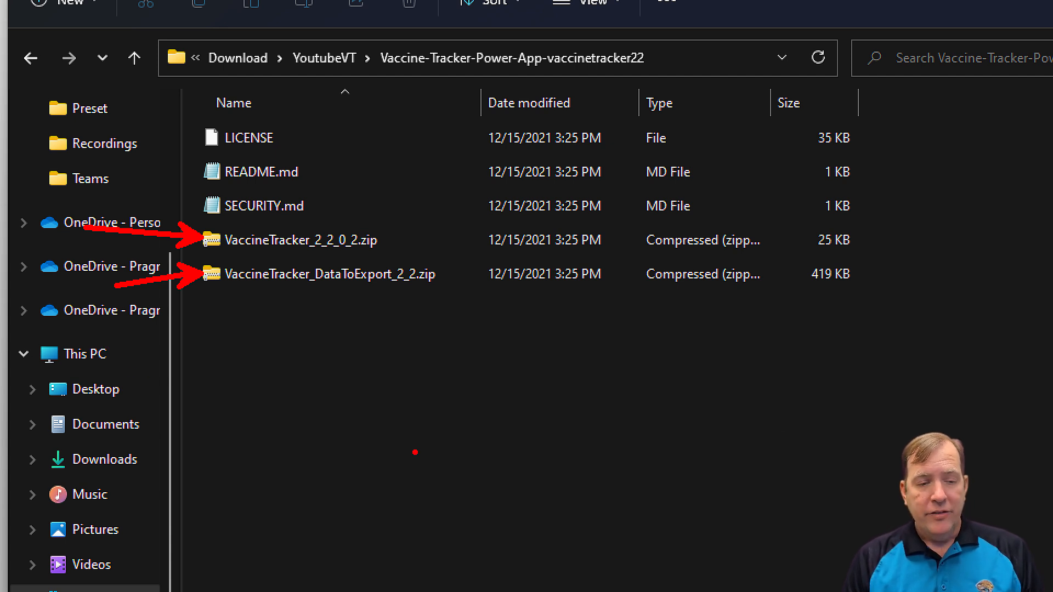
text(1. Create)
text(our )
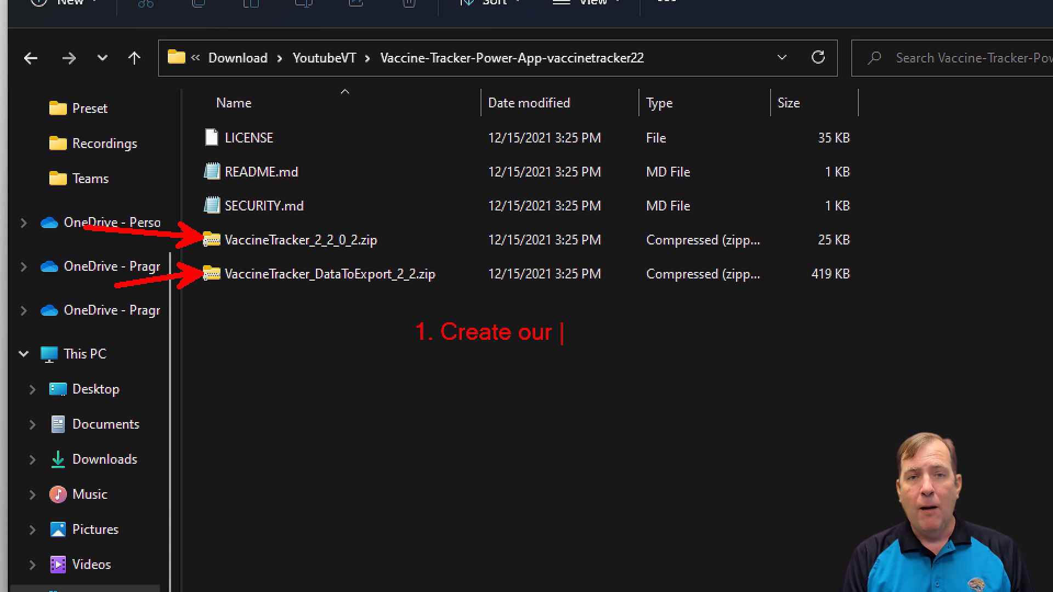
text(Power App Portal)
key(Return)
text(2. )
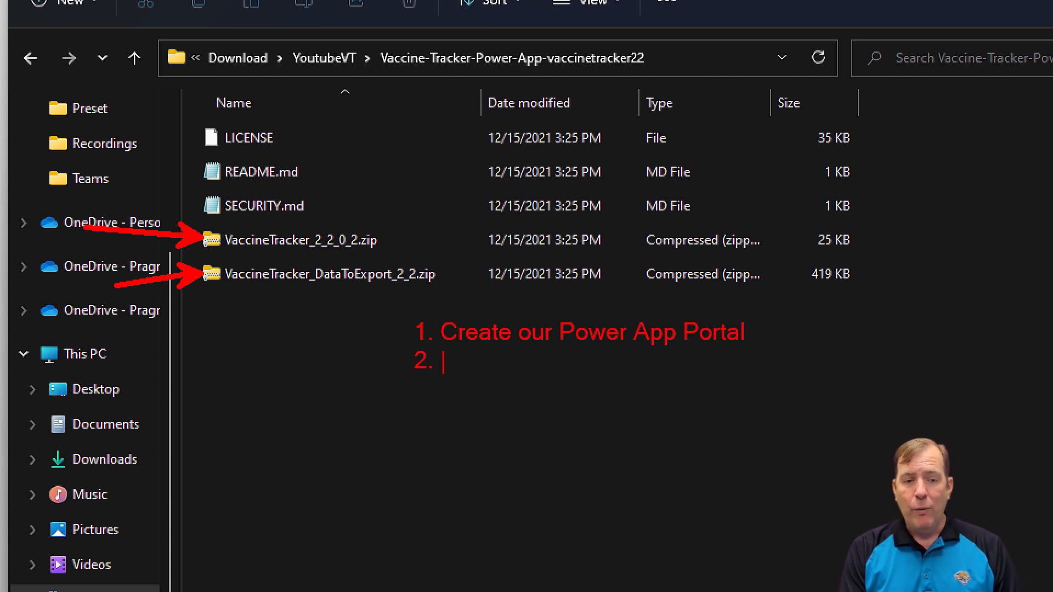
text(Install the Solution)
key(Return)
text(3.)
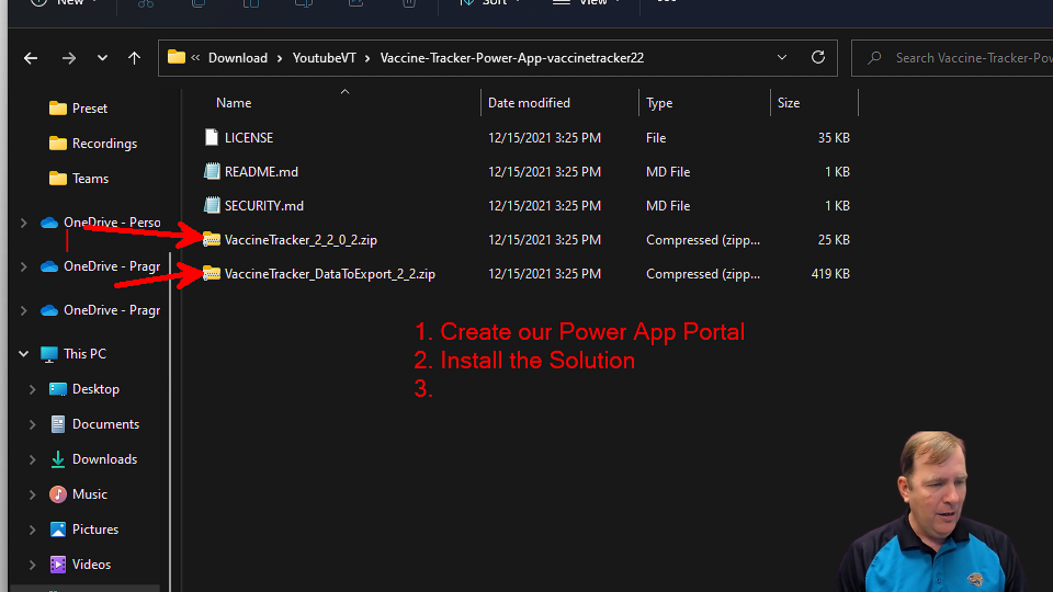
text(2)
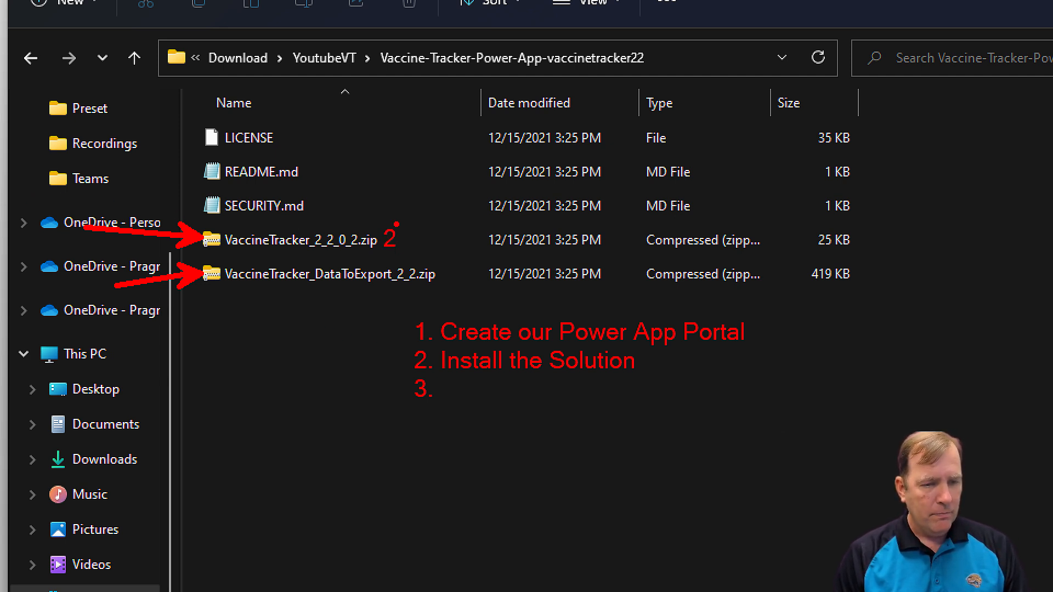
text(3)
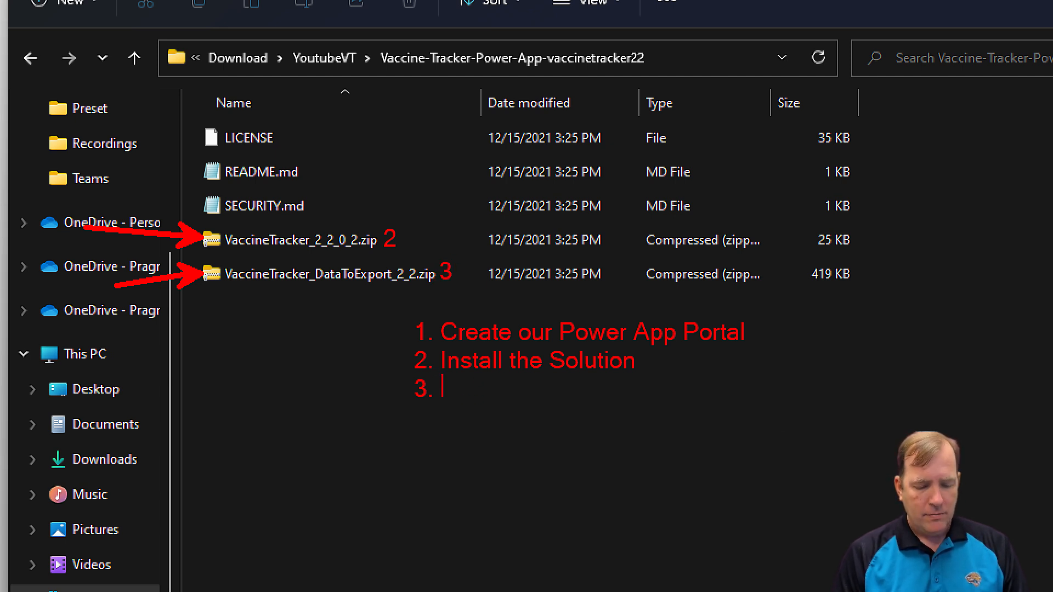
text(Import the data)
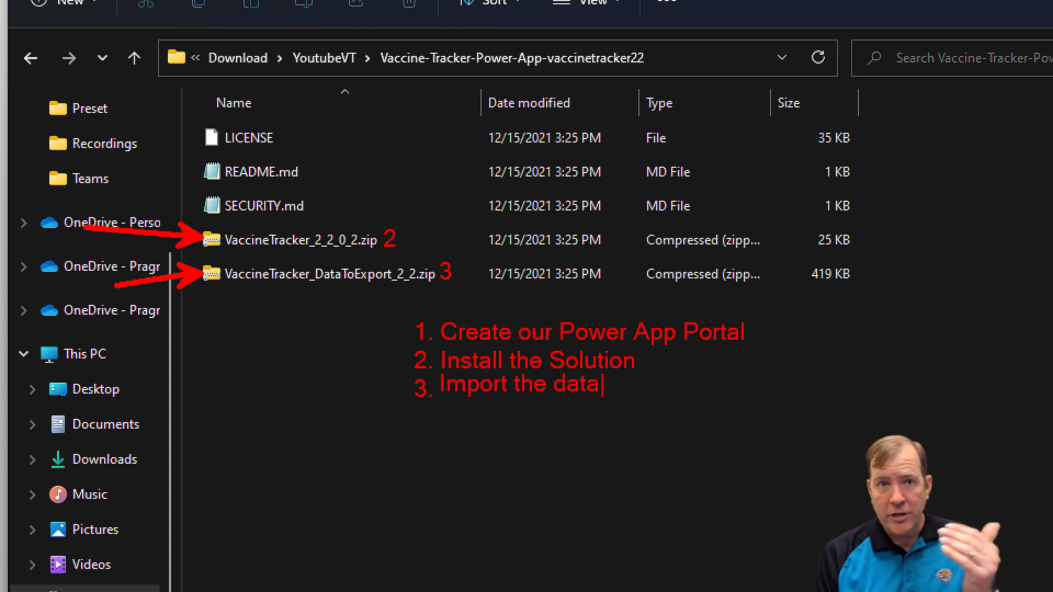
key(Escape)
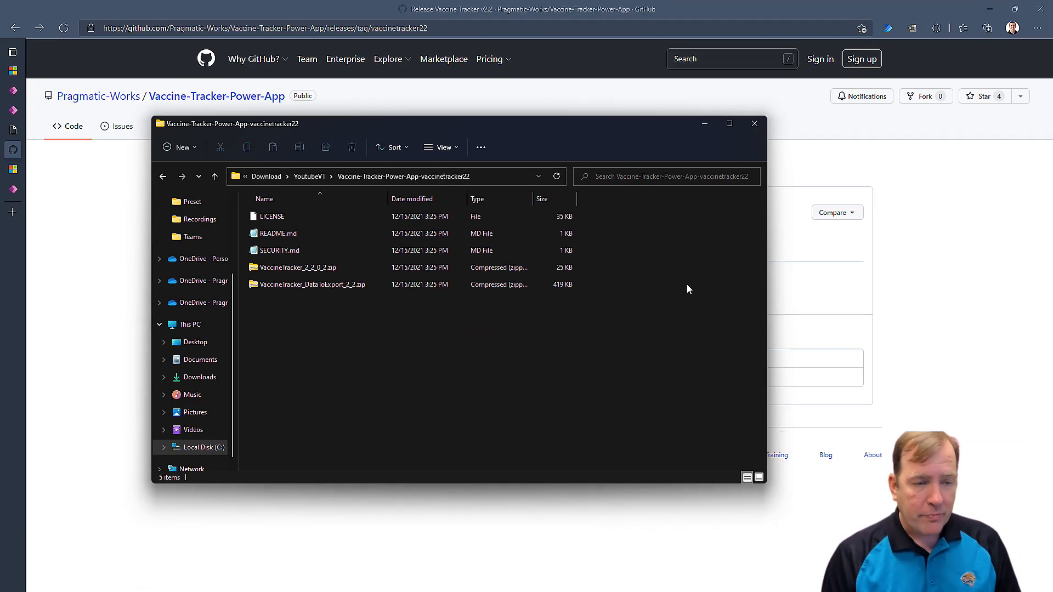
Go back to the Power Apps Solutions list and dismiss the import success banner.
mouse_move(13, 130)
click(36, 112)
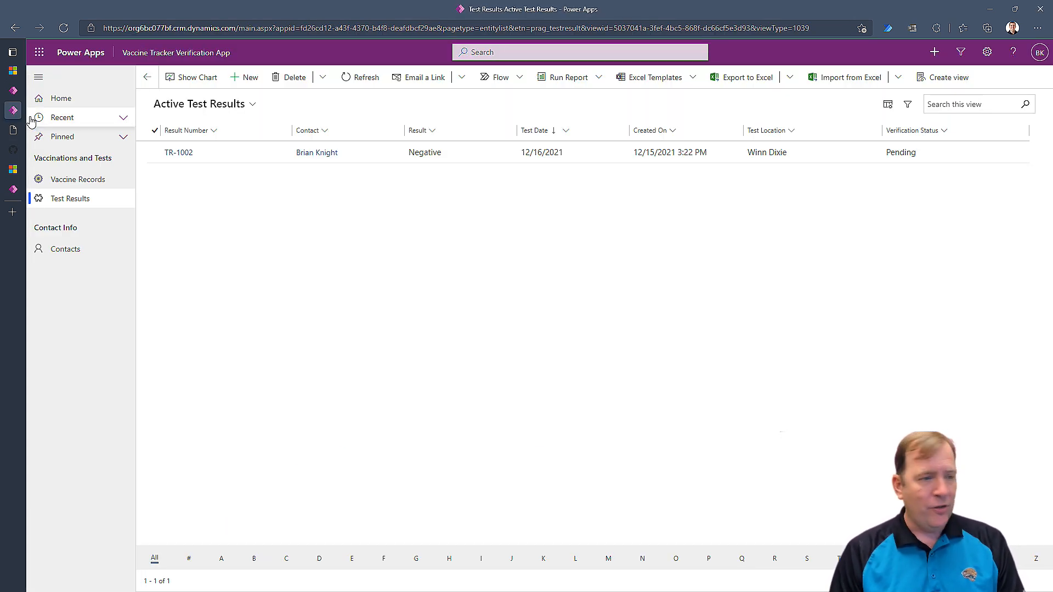
click(12, 92)
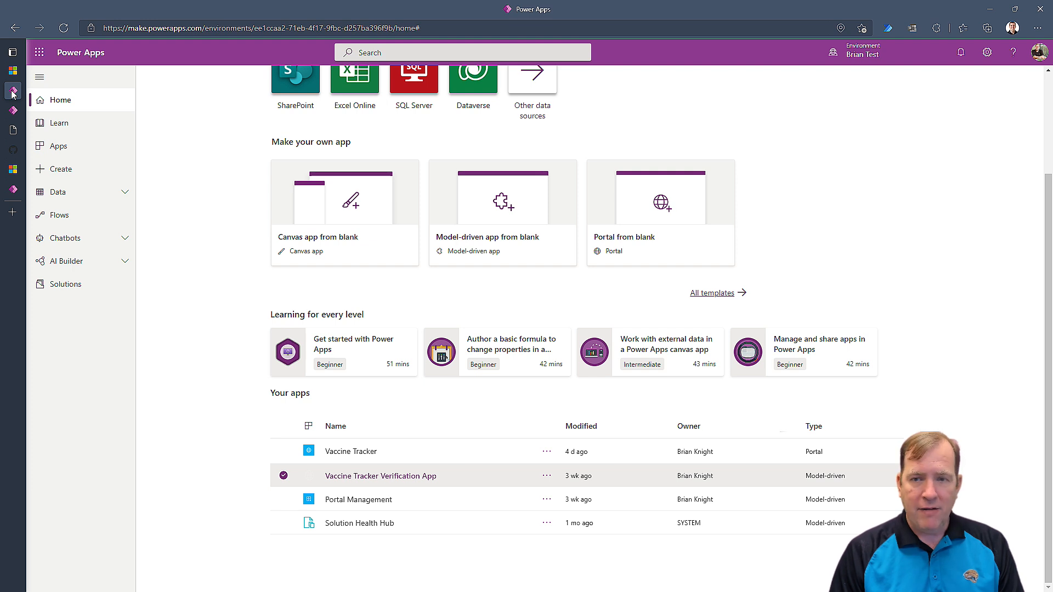
click(33, 190)
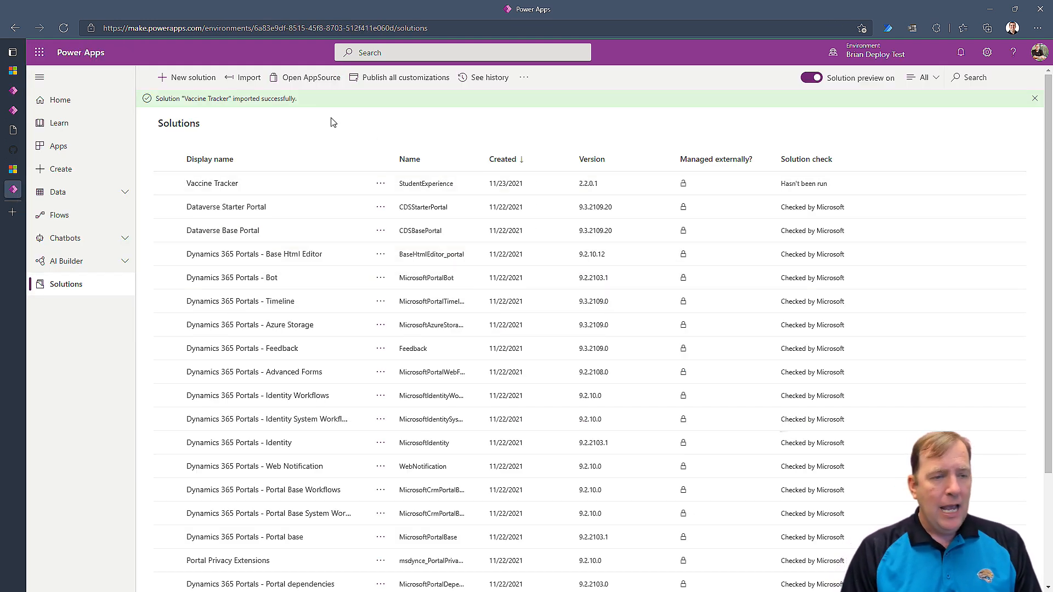
click(1035, 100)
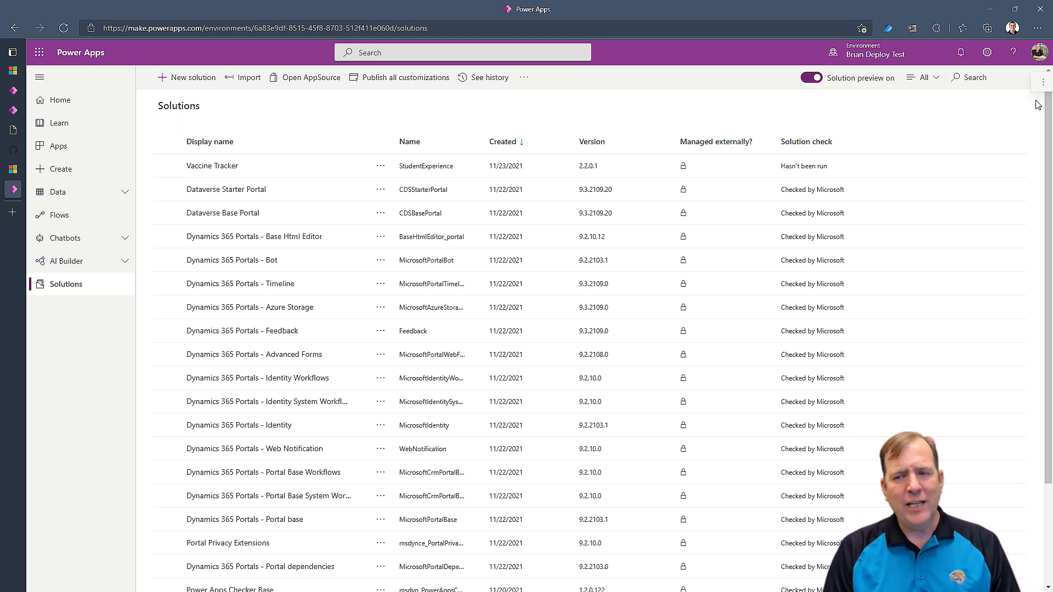
click(923, 220)
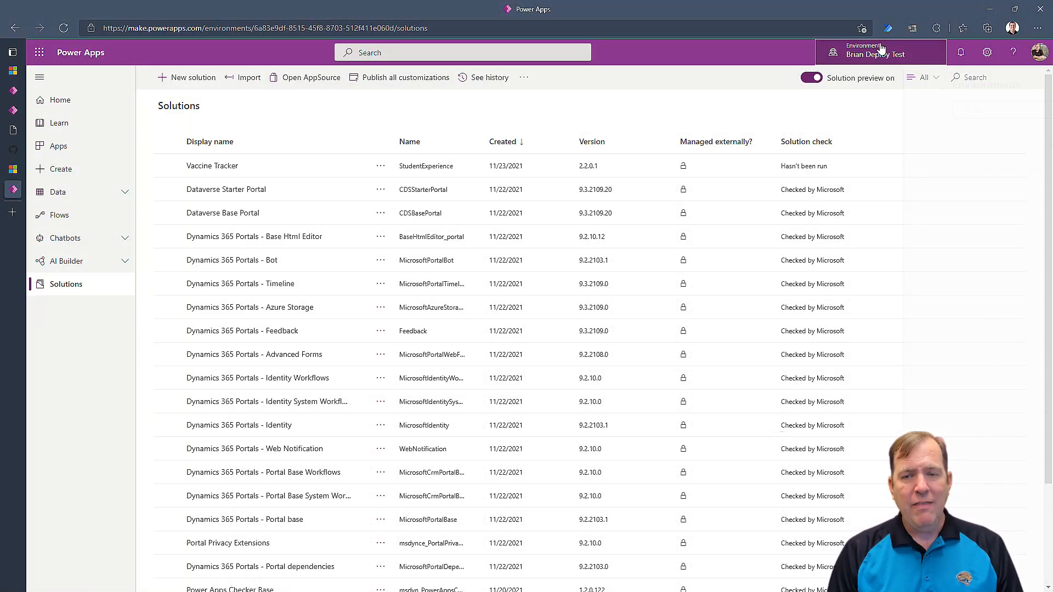
Check the current environment, go to Power Apps Home, and start a Portal from blank.
click(872, 49)
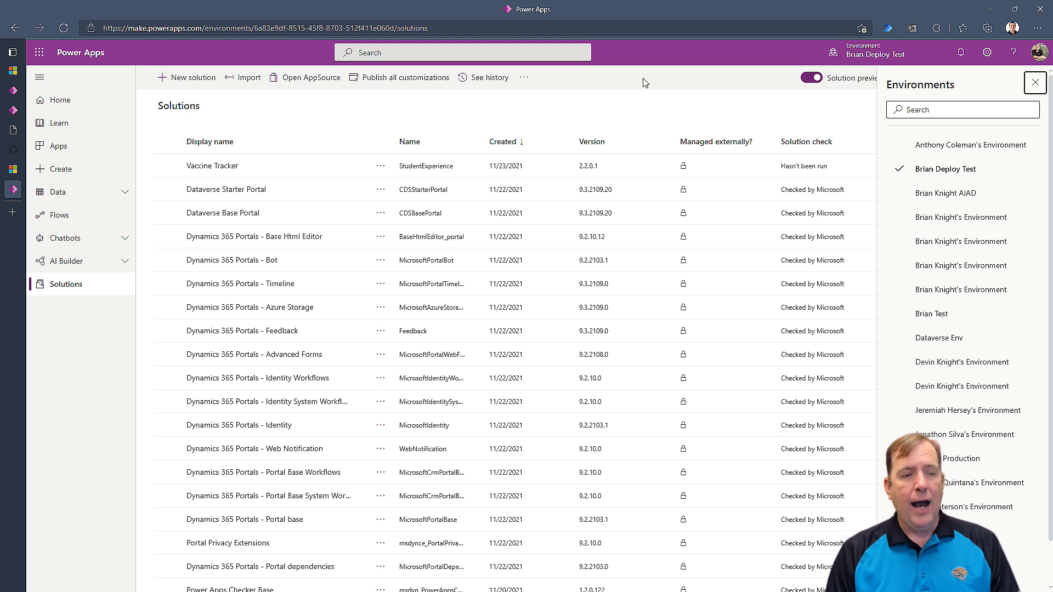
click(53, 101)
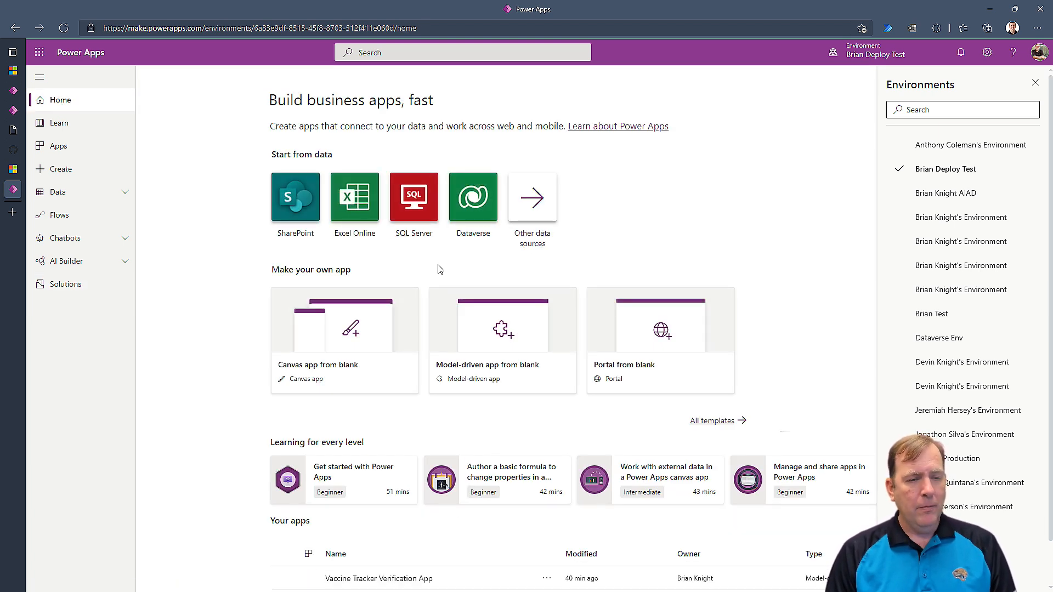
click(1034, 83)
click(679, 322)
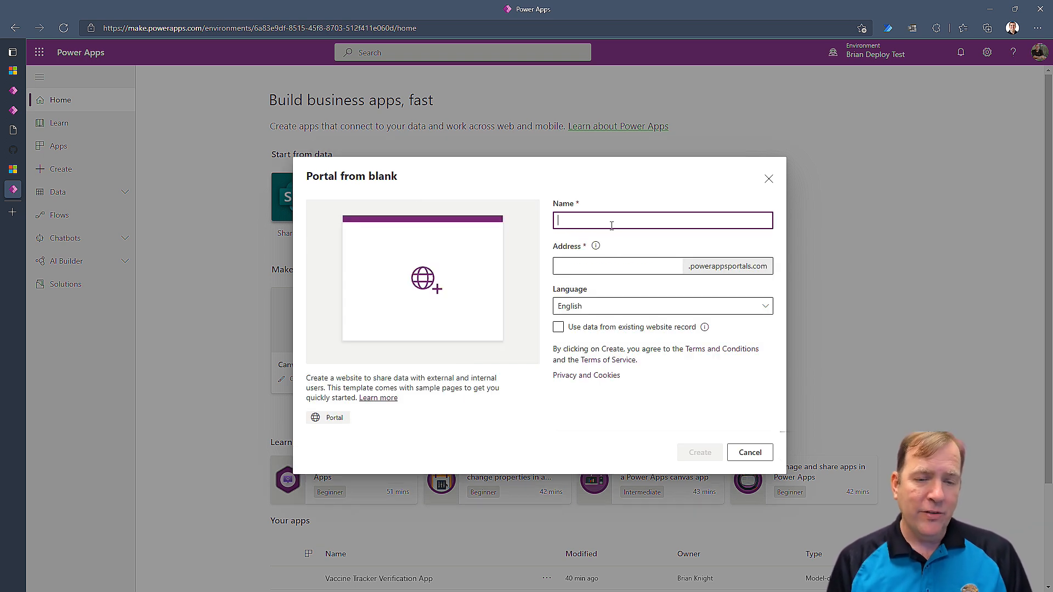
Name the blank portal 'Vaccine Tracker' and let its suggested address validate.
click(612, 223)
text(Vaccin)
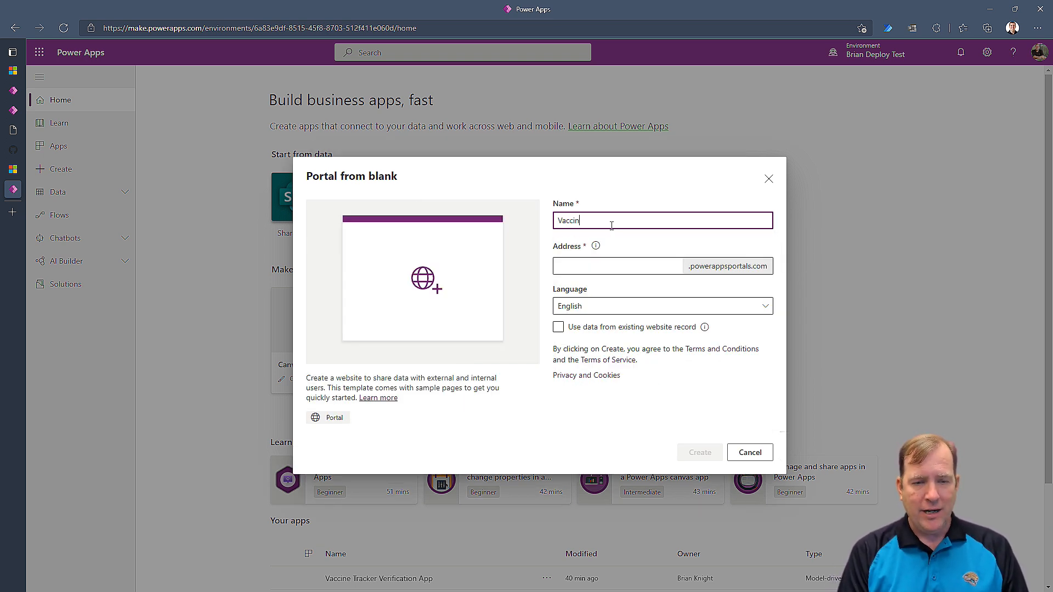
text(e Tracker)
key(Tab)
key(Tab)
text(v)
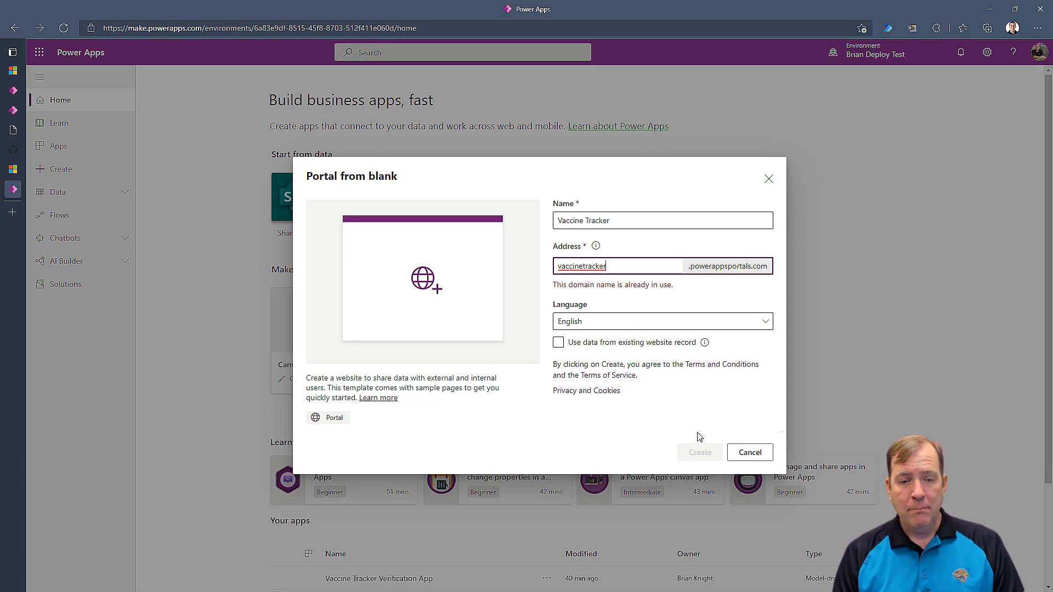
click(701, 400)
Append 3 so the address vaccinetracker3 is available, then cancel the portal and scroll to Your apps.
click(611, 269)
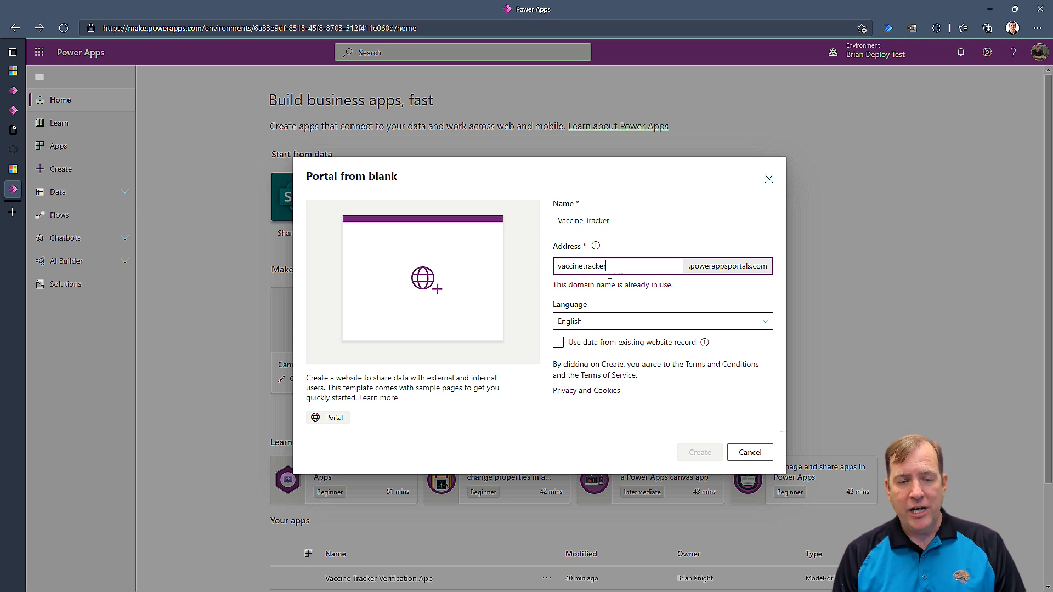
drag(575, 286, 626, 286)
click(619, 264)
text(3)
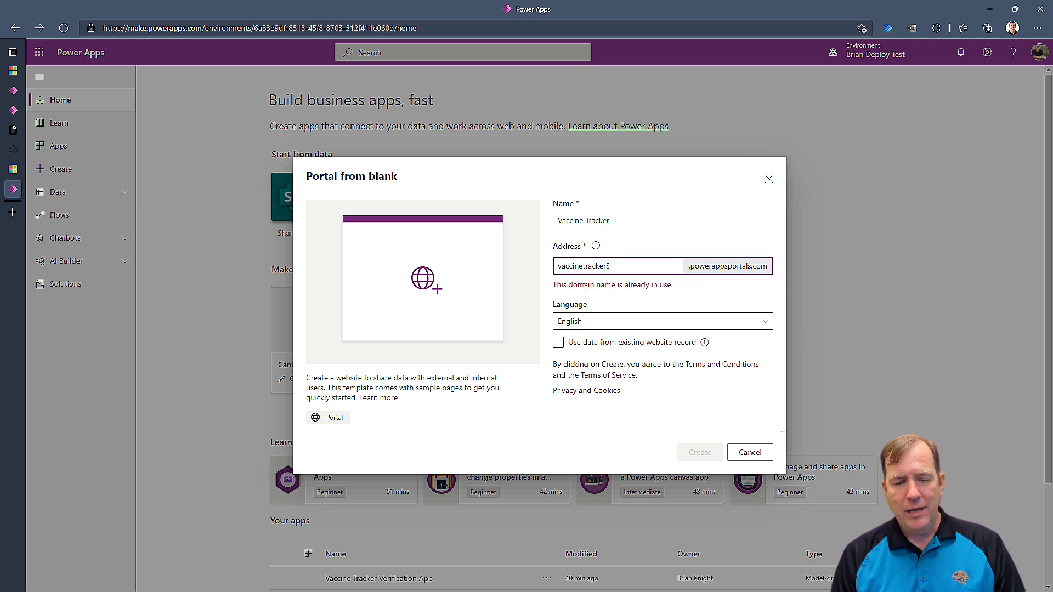
click(661, 409)
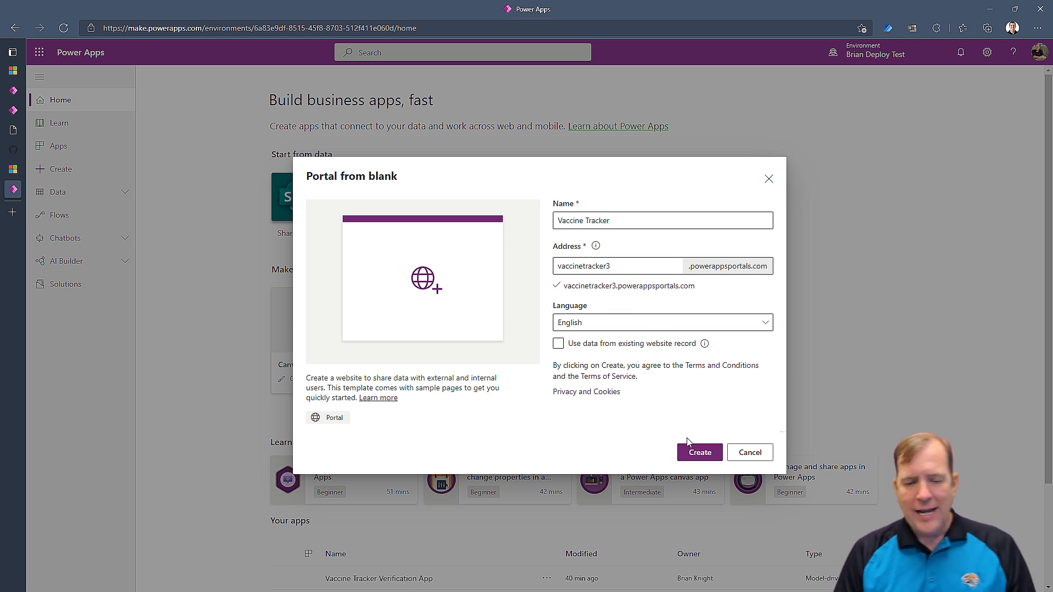
click(751, 453)
scroll(646, 379, down, 2)
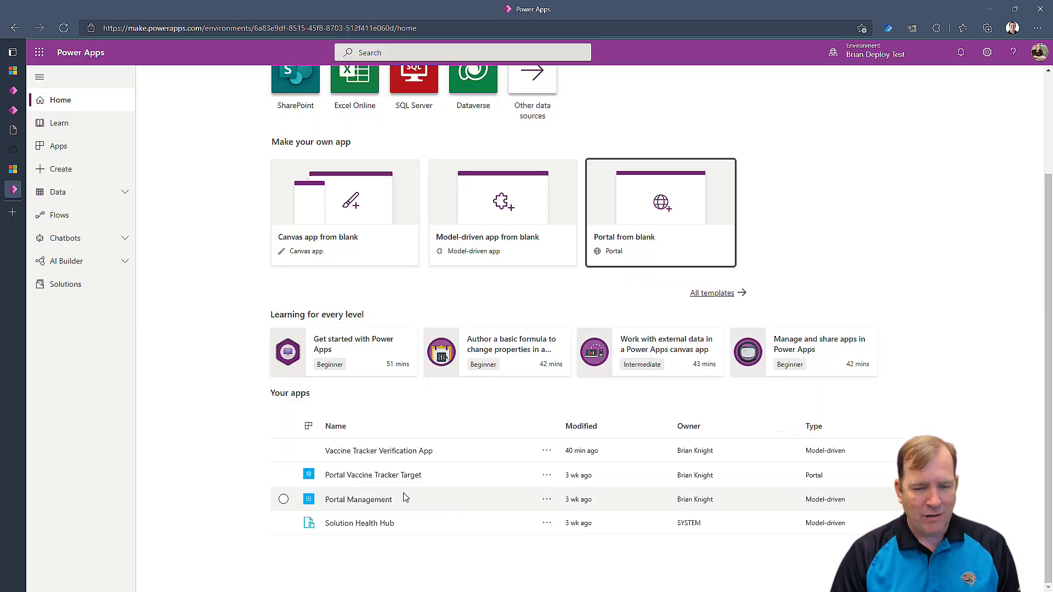
Browse the Portal Vaccine Tracker Target's live Contoso starter site and its Pages menu, then return to Power Apps.
click(378, 476)
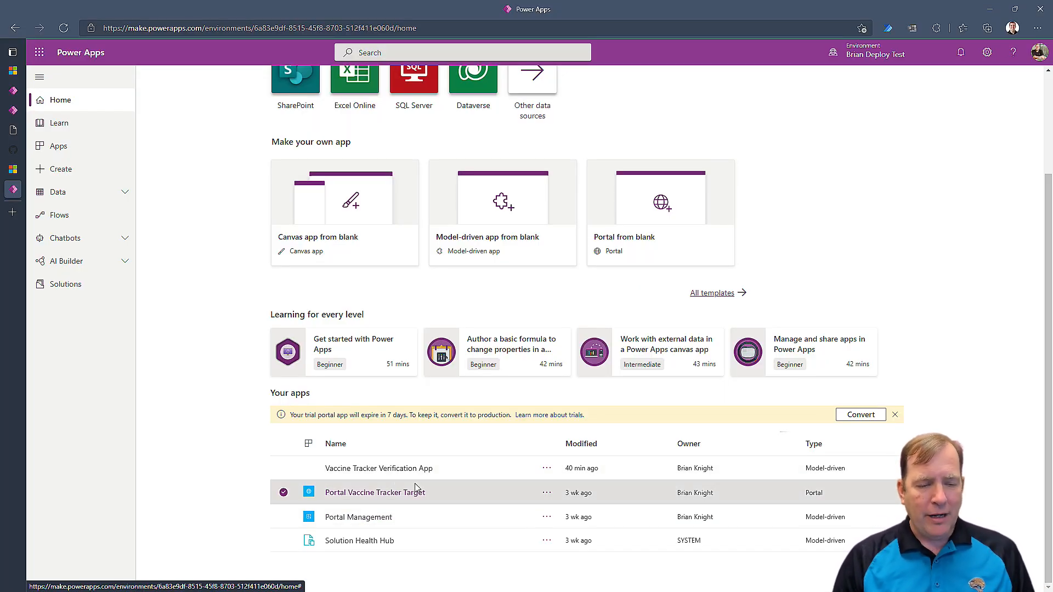
click(407, 494)
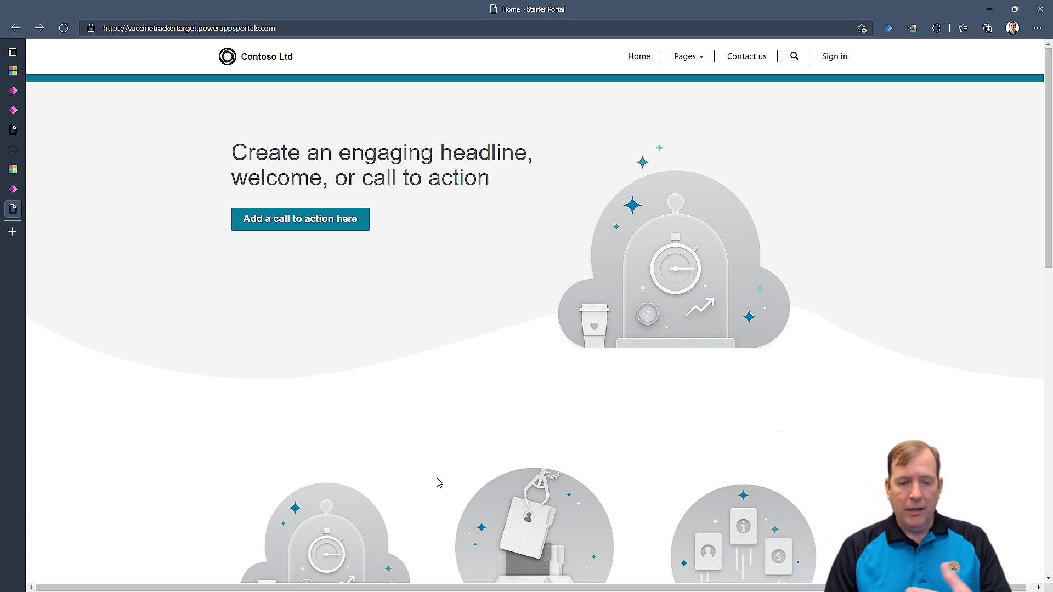
scroll(439, 482, down, 10)
scroll(472, 479, up, 10)
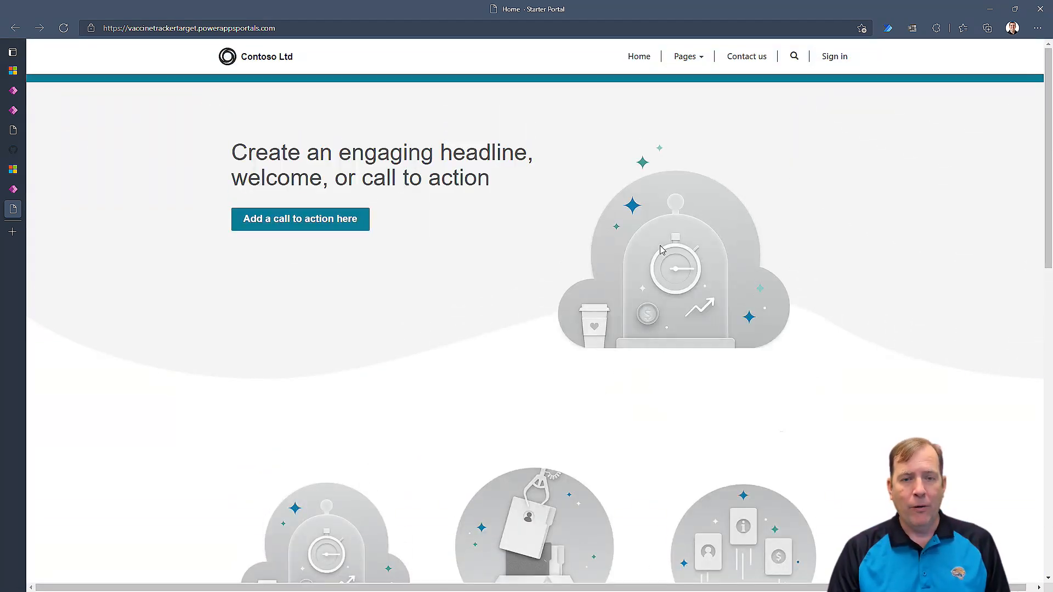
click(698, 56)
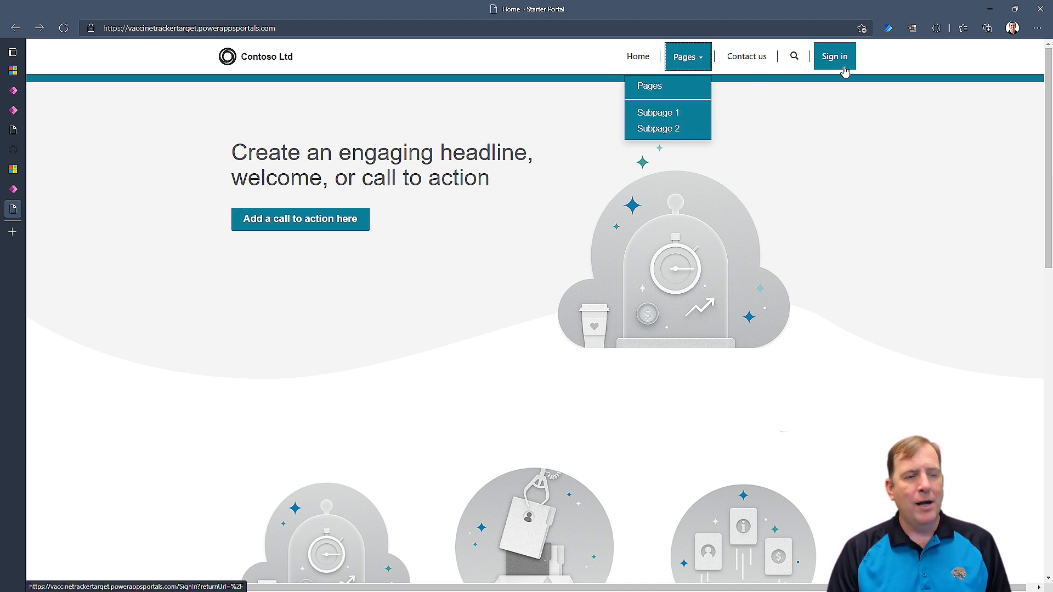
click(882, 162)
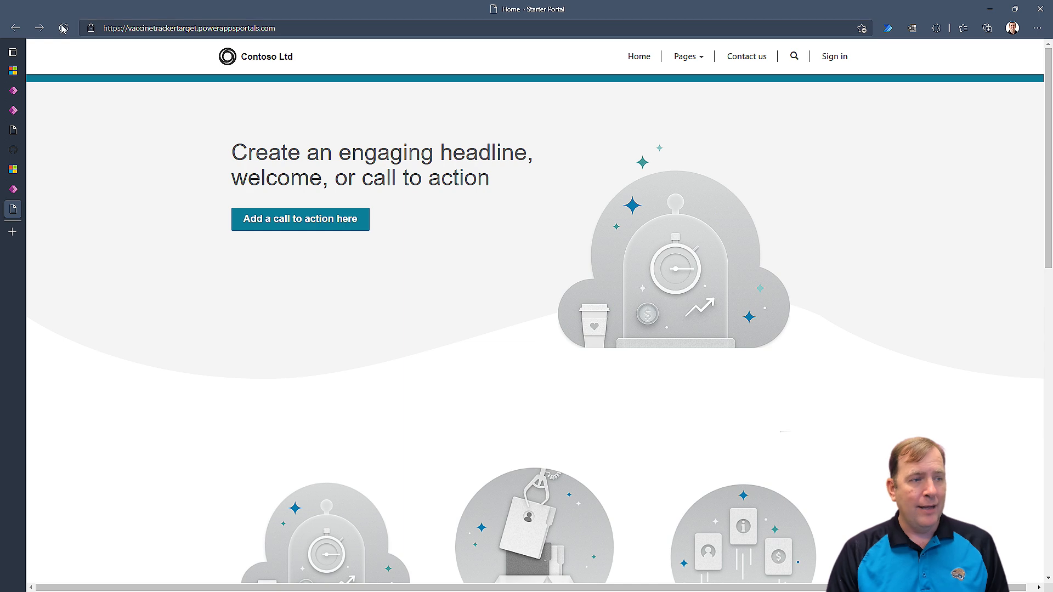
click(13, 189)
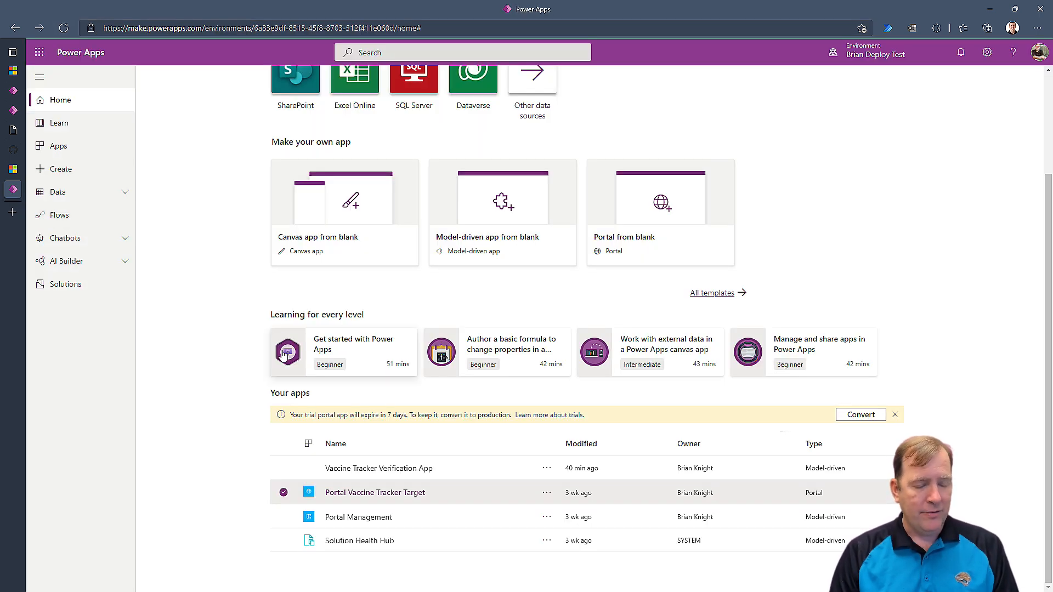
click(546, 493)
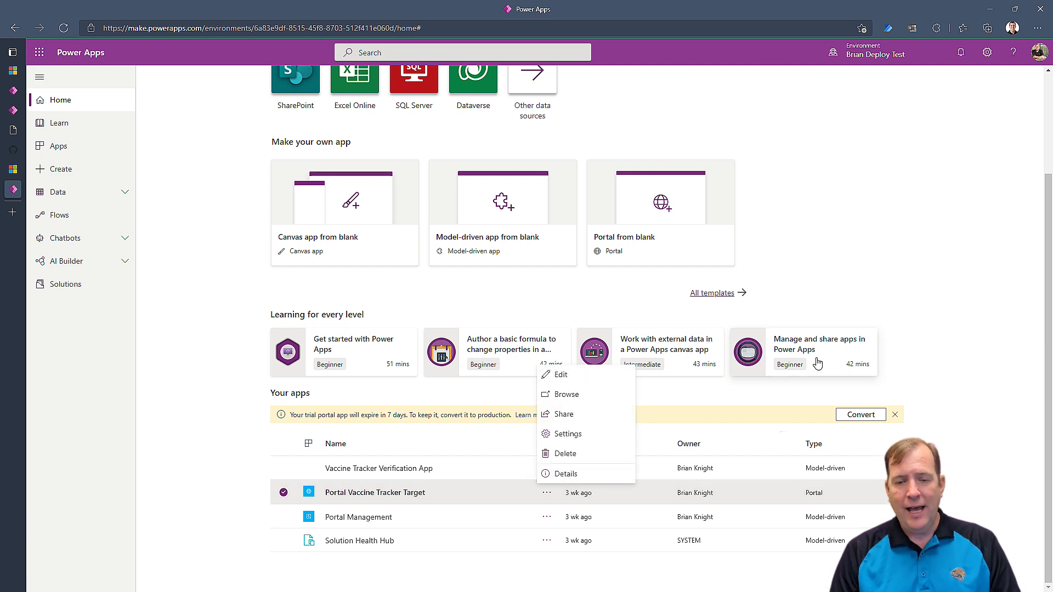
click(946, 306)
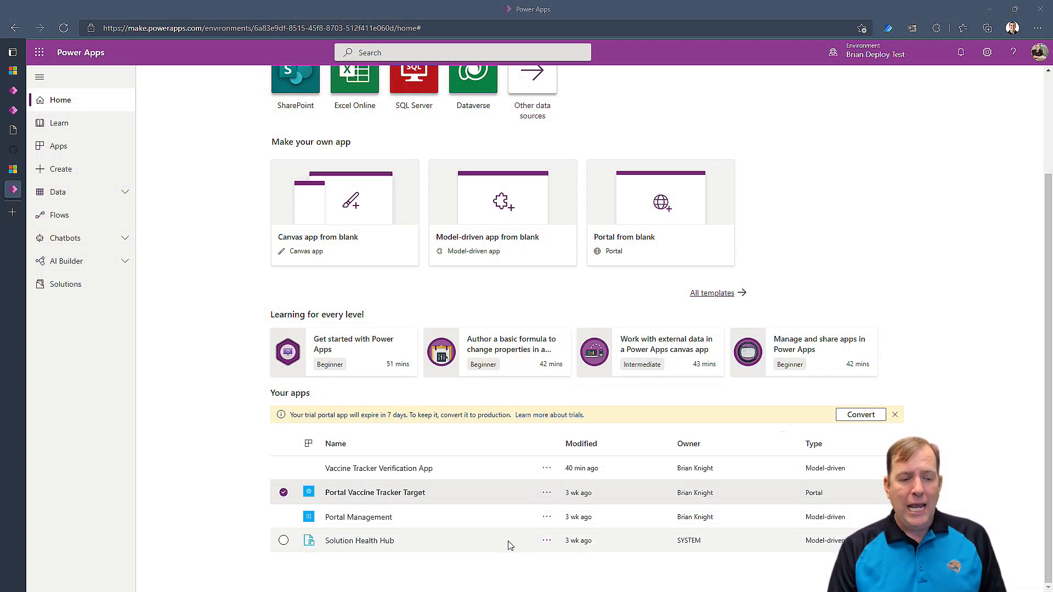
click(547, 492)
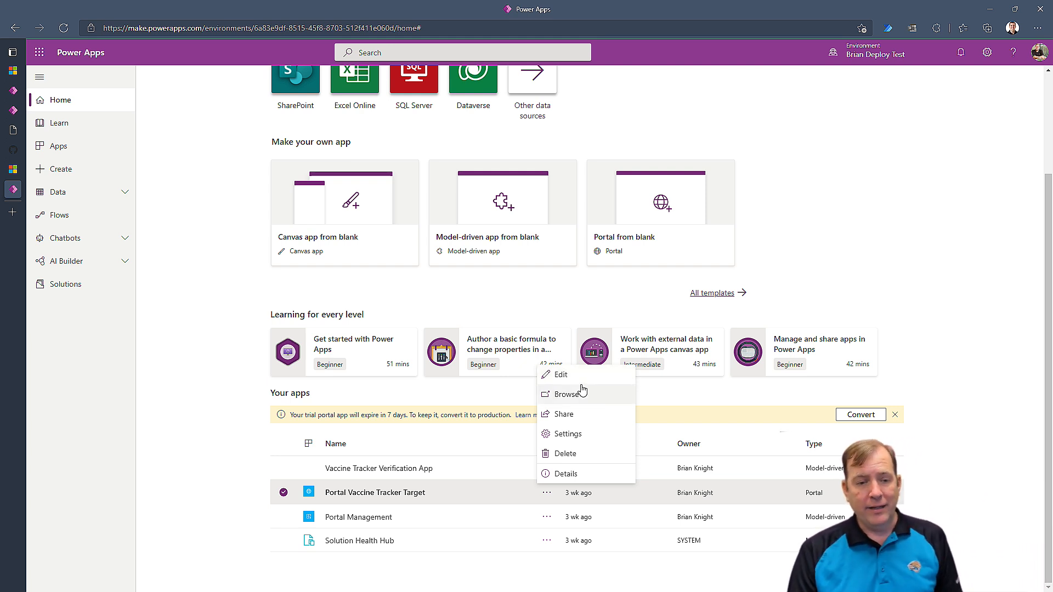
click(830, 252)
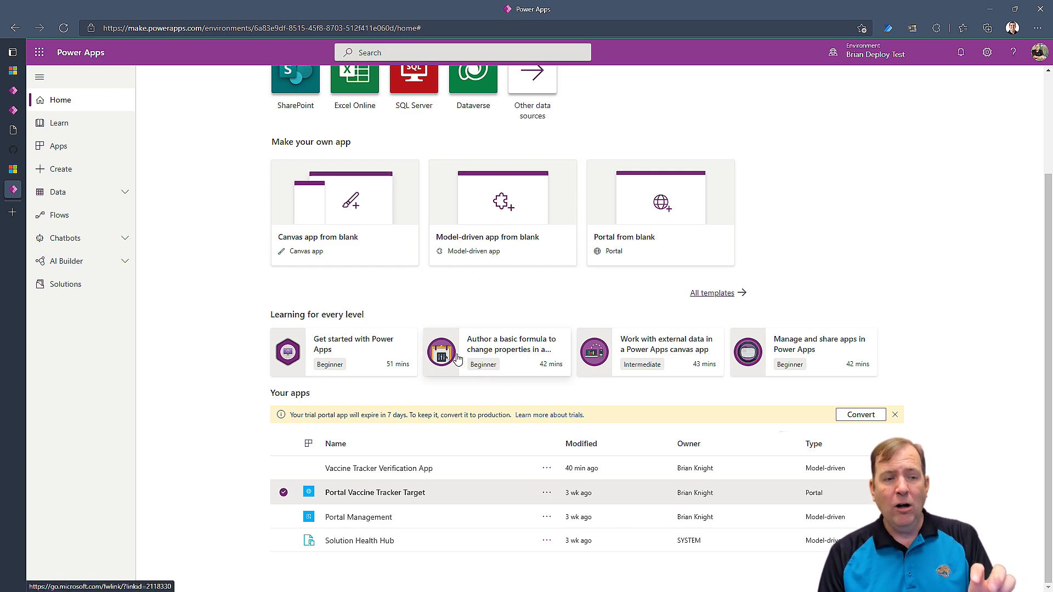
Open the Solutions list and start a solution import by browsing for the file.
click(80, 290)
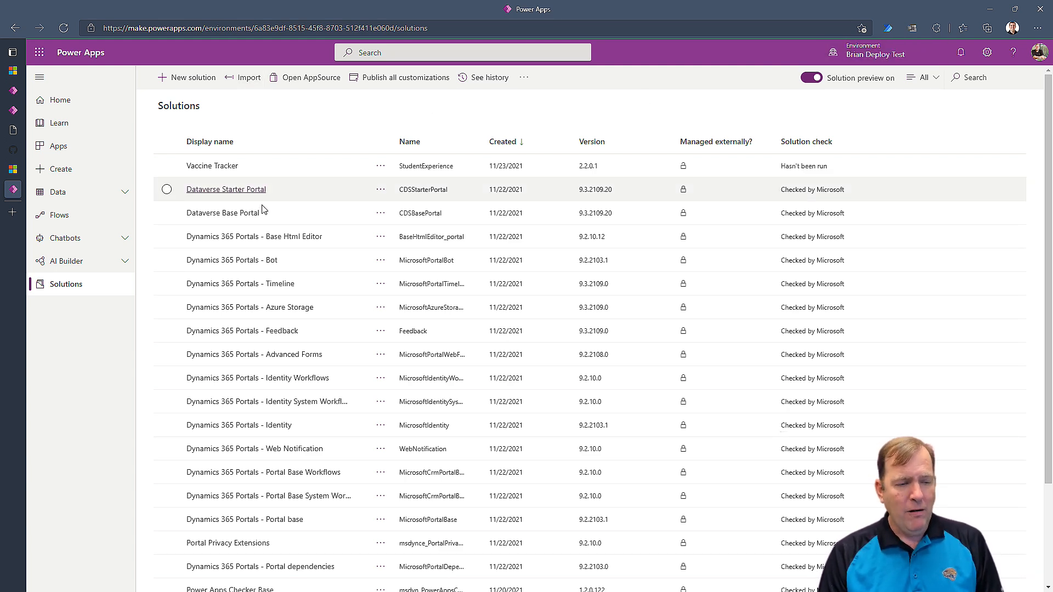
mouse_move(145, 54)
mouse_down()
mouse_move(349, 404)
mouse_move(533, 591)
mouse_up()
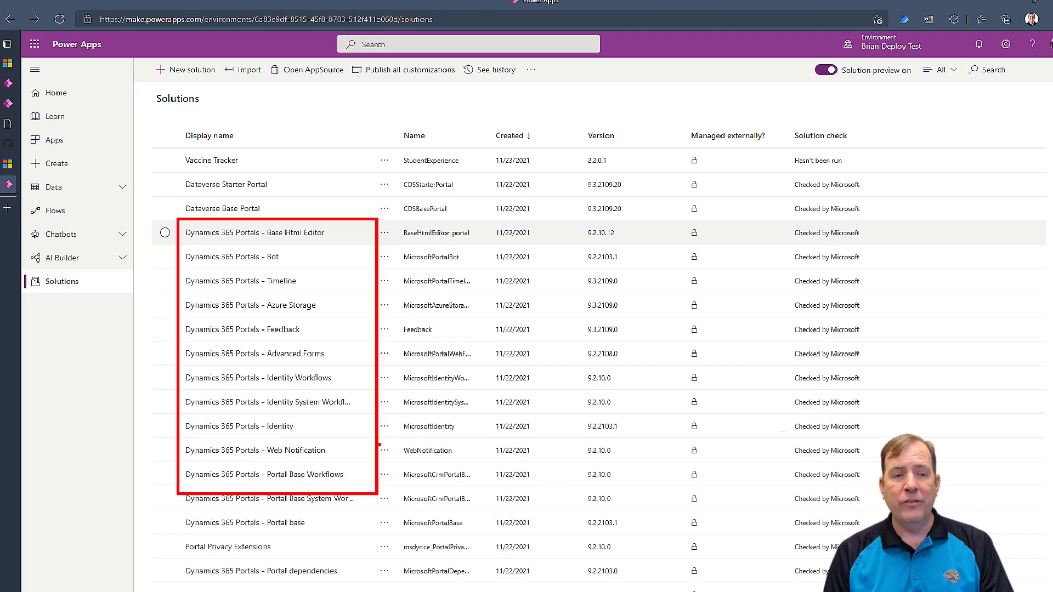
click(256, 82)
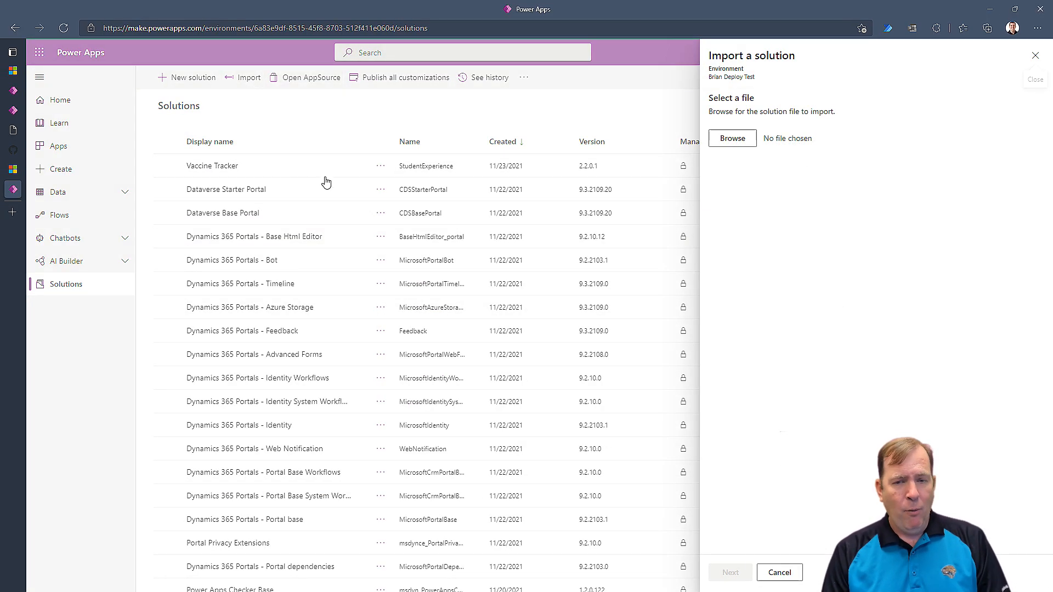
click(733, 138)
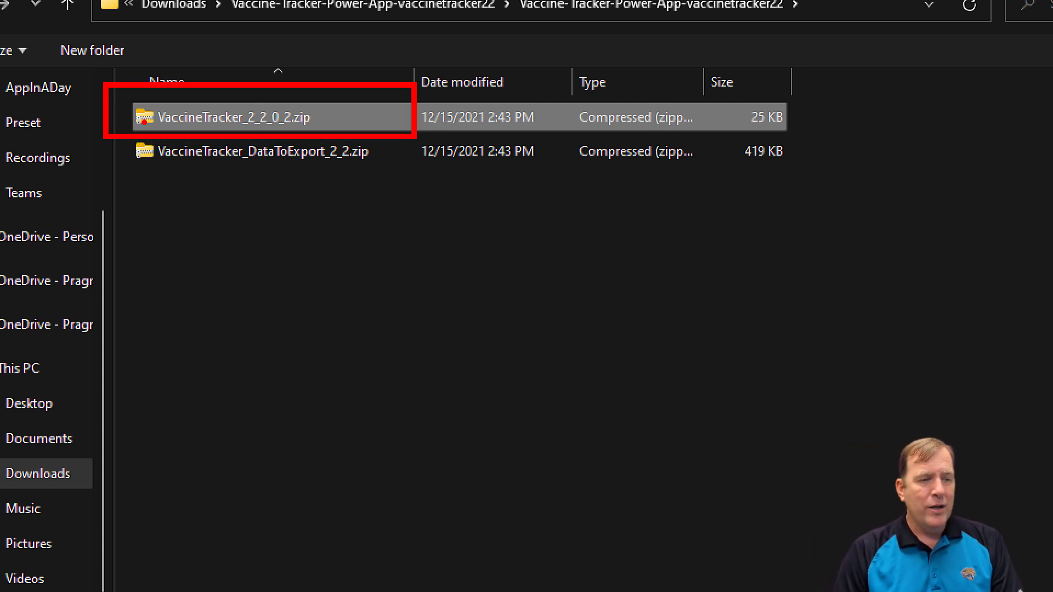
drag(249, 167, 369, 163)
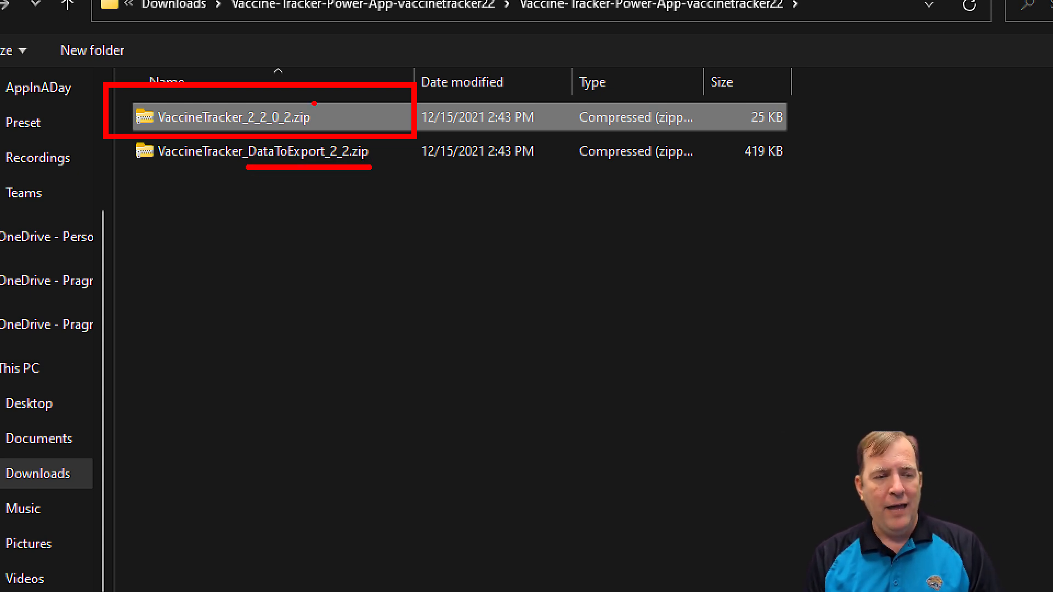
drag(326, 117, 368, 98)
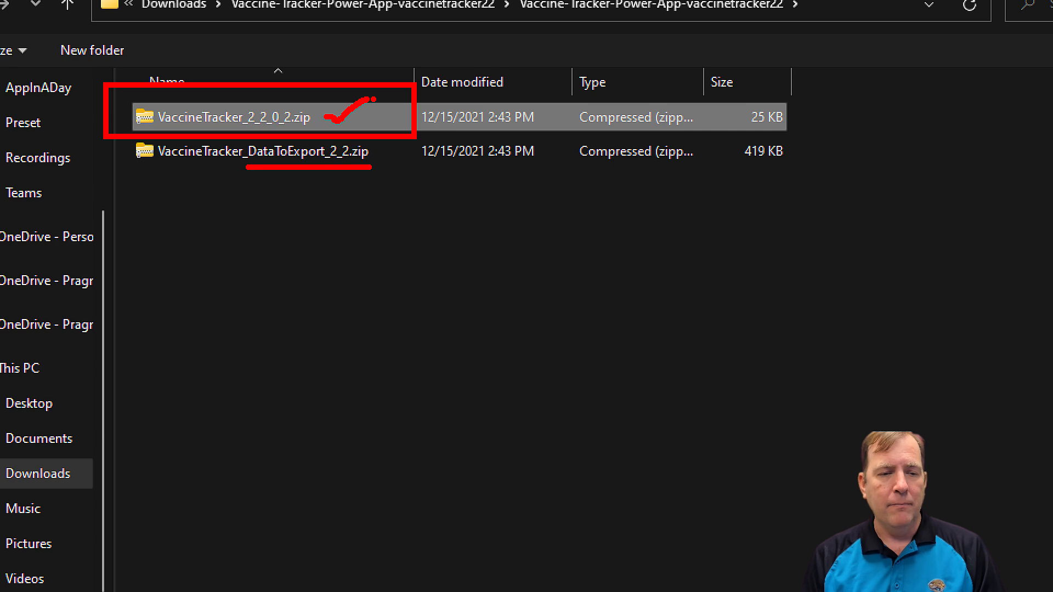
key(Escape)
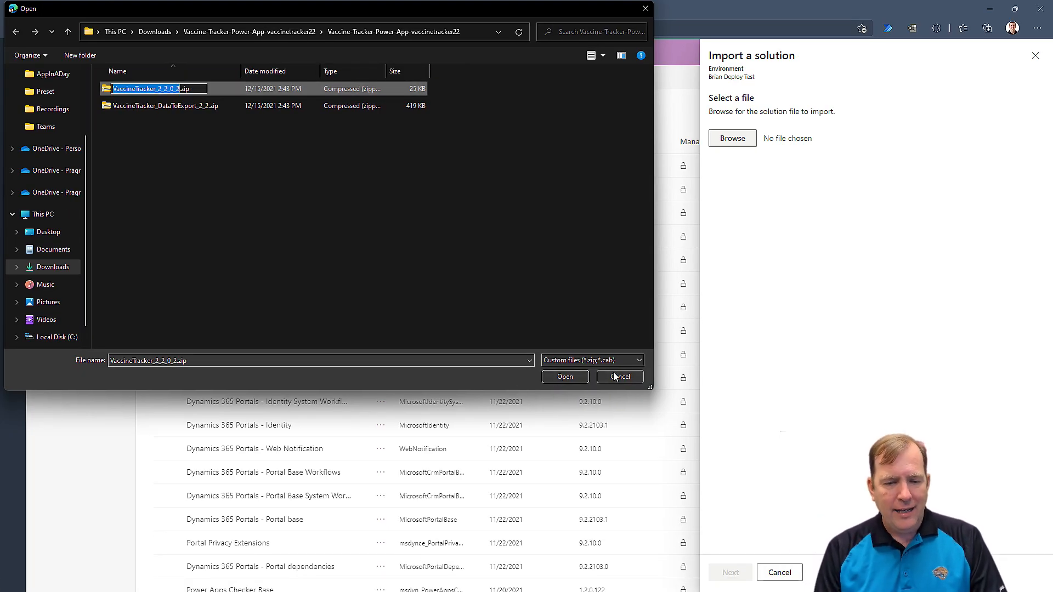
Pick VaccineTracker_2_2_0_2.zip, see it is already installed, and cancel the import.
click(565, 376)
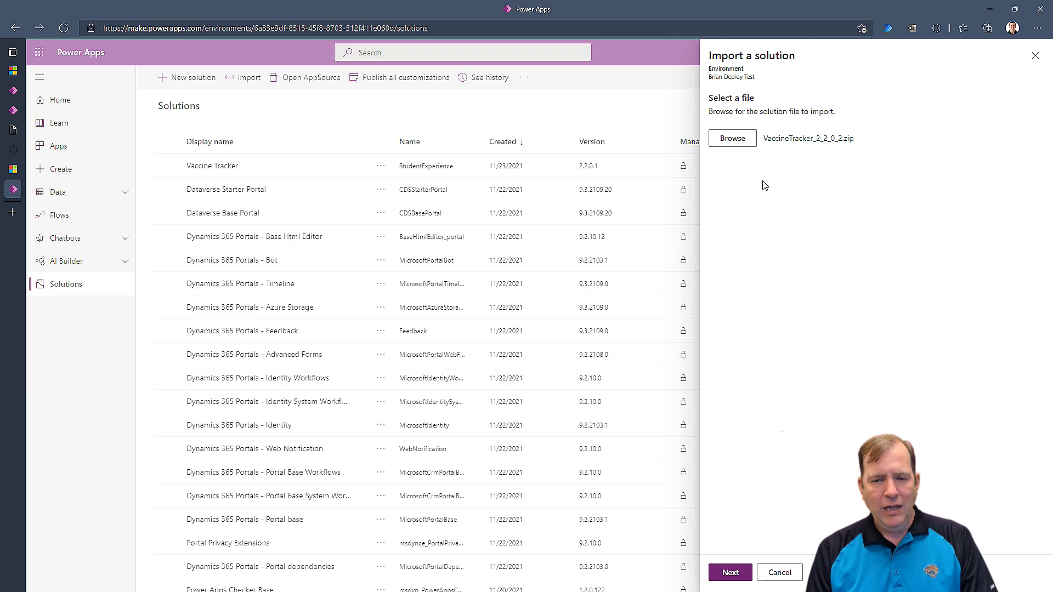
click(735, 573)
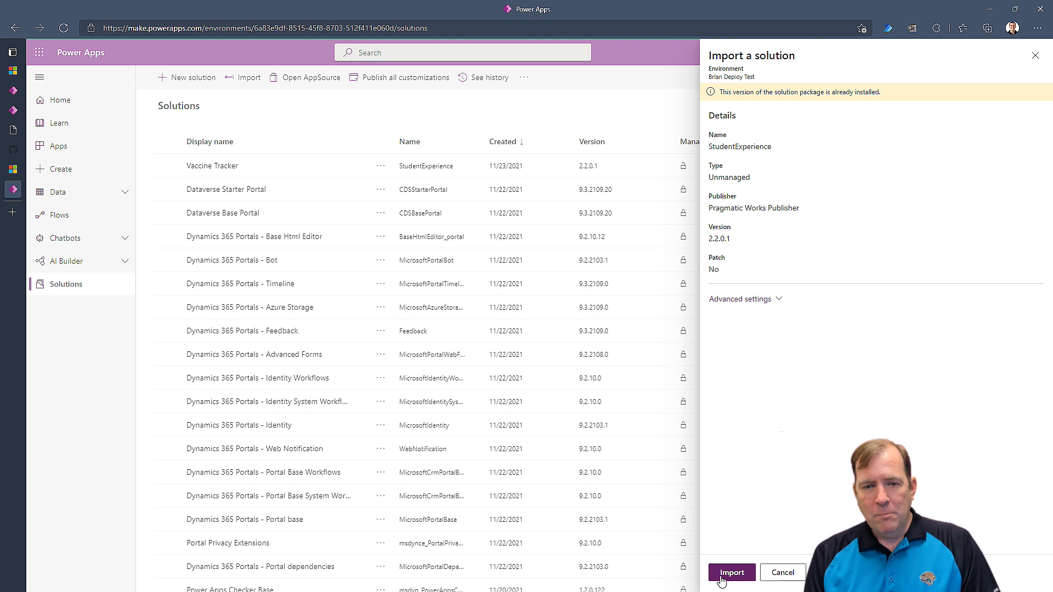
click(781, 576)
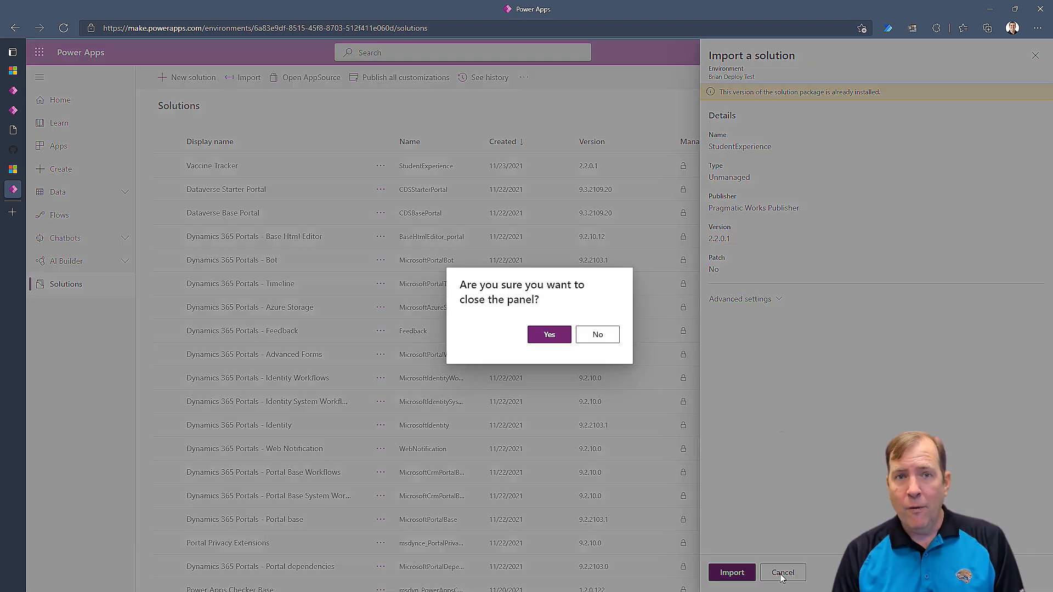
click(543, 332)
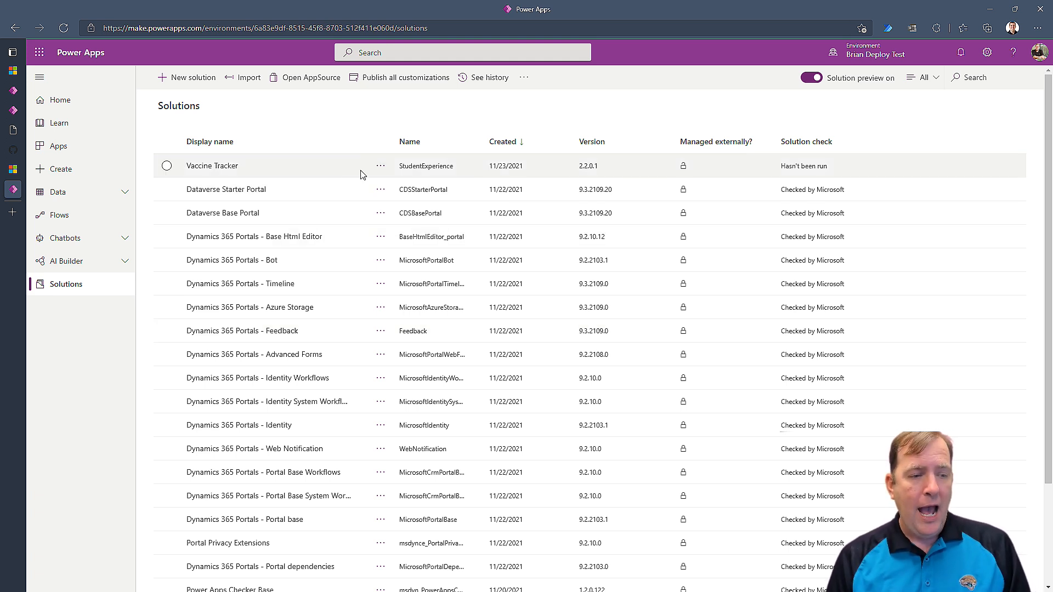
Open the Vaccine Tracker solution's component list and bring a Windows PowerShell window into view.
click(210, 166)
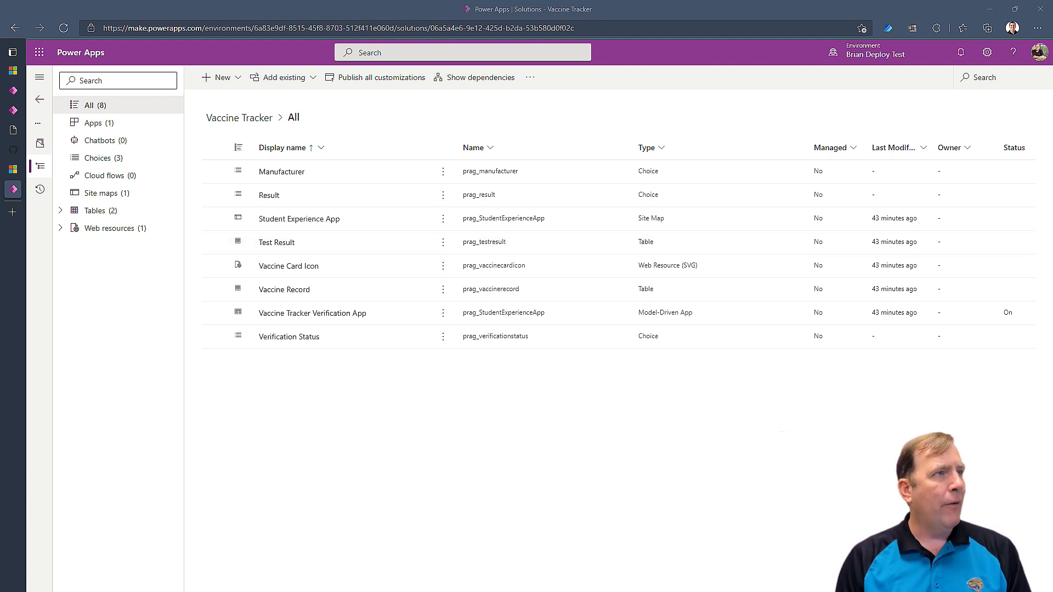
drag(439, 0, 769, 156)
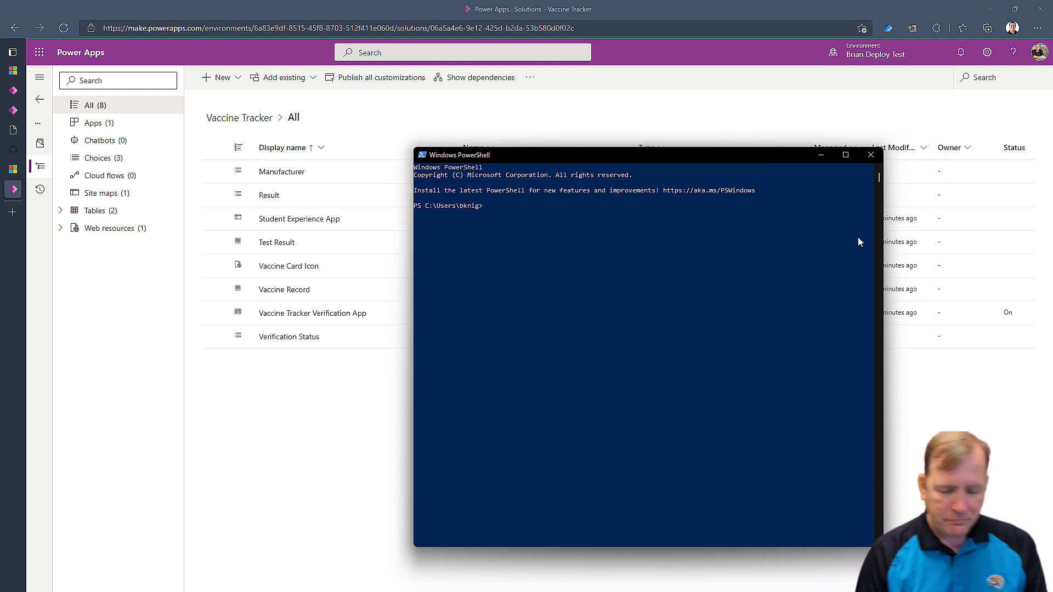
Change the PowerShell working folder to C:\DevTools using cd from the drive root.
text(cd\)
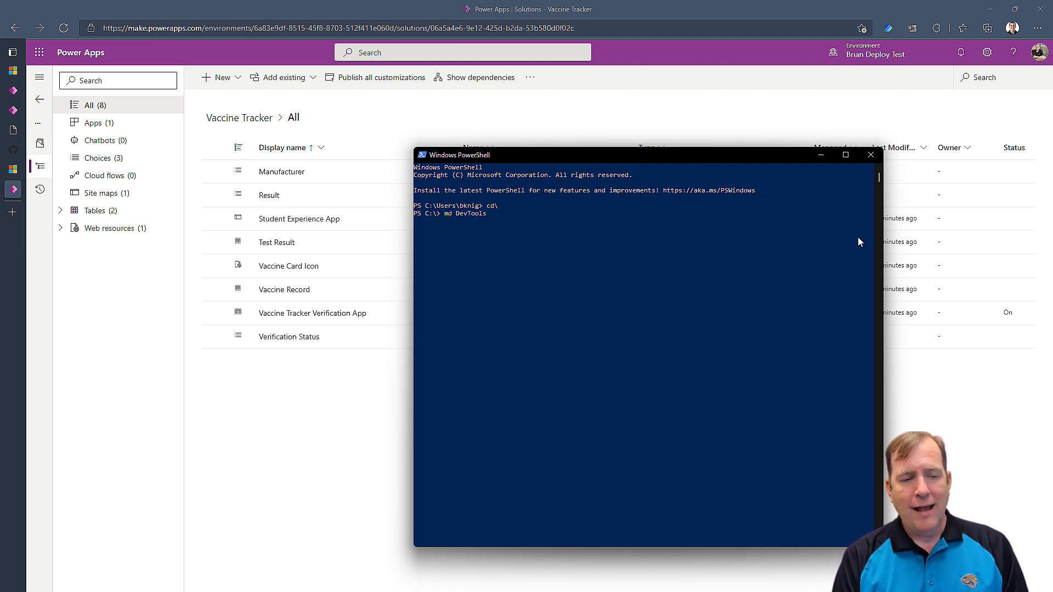
key(ctrl+BackSpace)
key(ctrl+BackSpace)
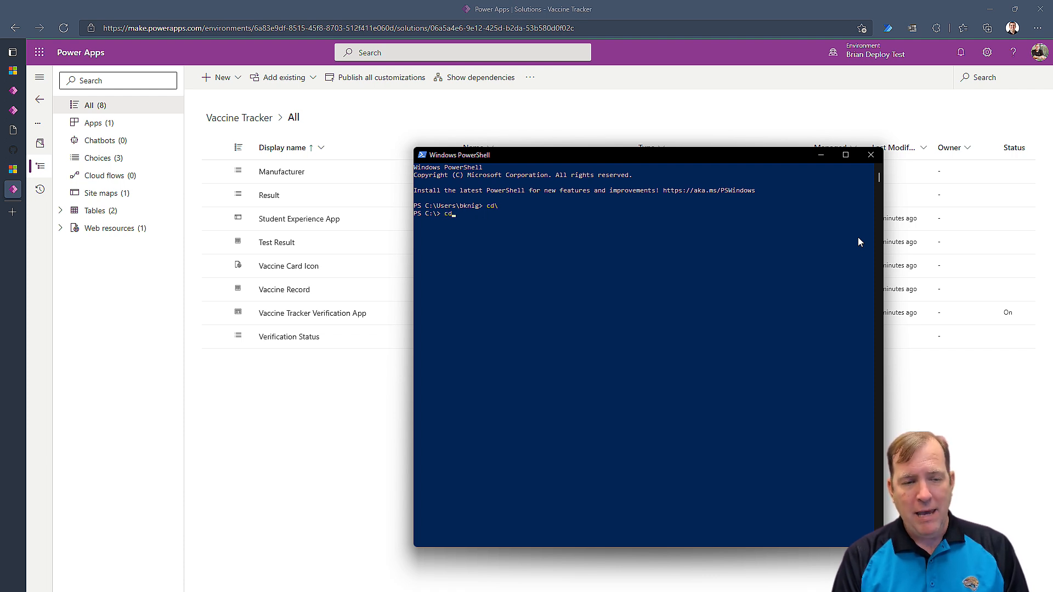
text(cd DevTools)
key(Return)
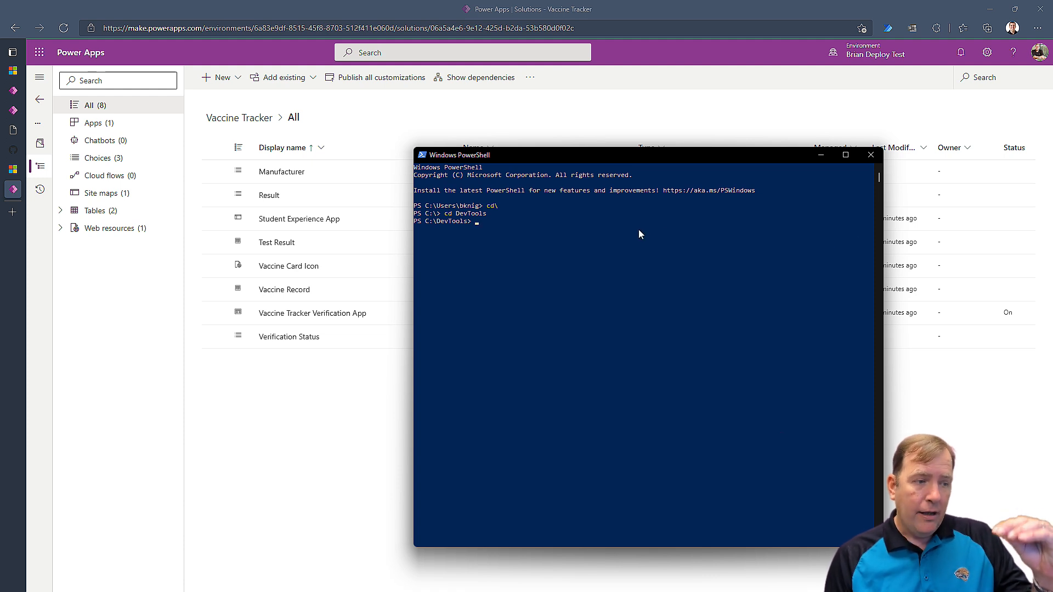
click(13, 170)
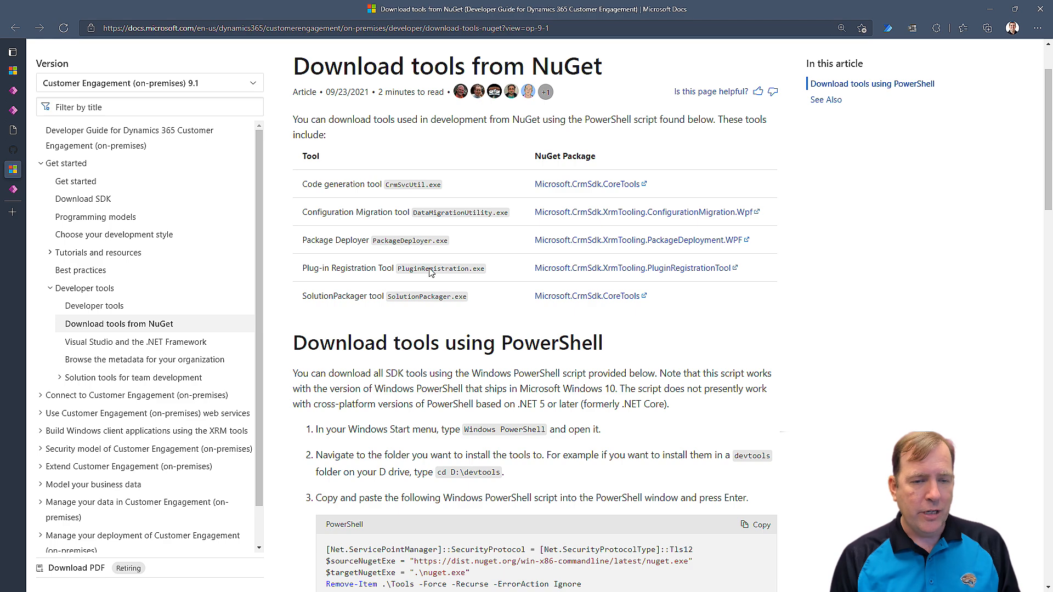
Copy the NuGet download script from Docs and run it in PowerShell to install tools under C:\DevTools\Tools.
scroll(563, 445, down, 5)
scroll(518, 291, up, 5)
scroll(494, 247, down, 5)
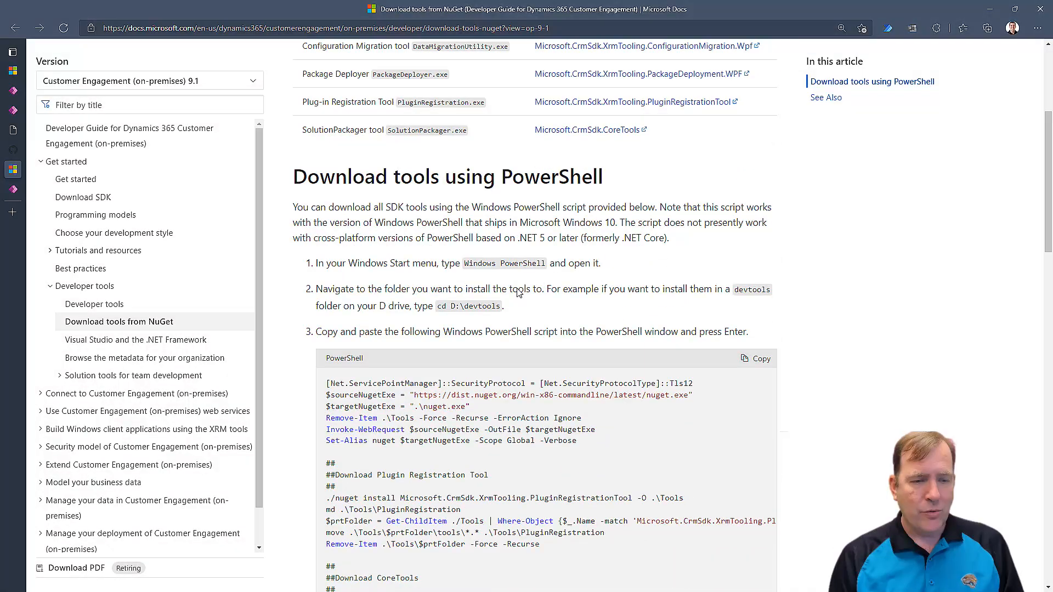
click(746, 193)
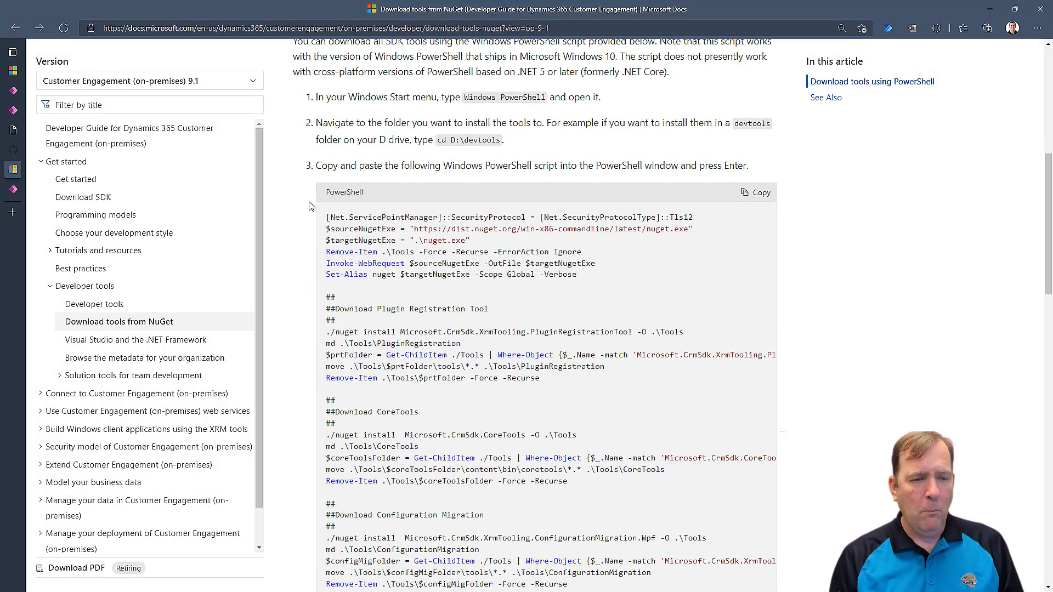
click(762, 197)
key(alt+Tab)
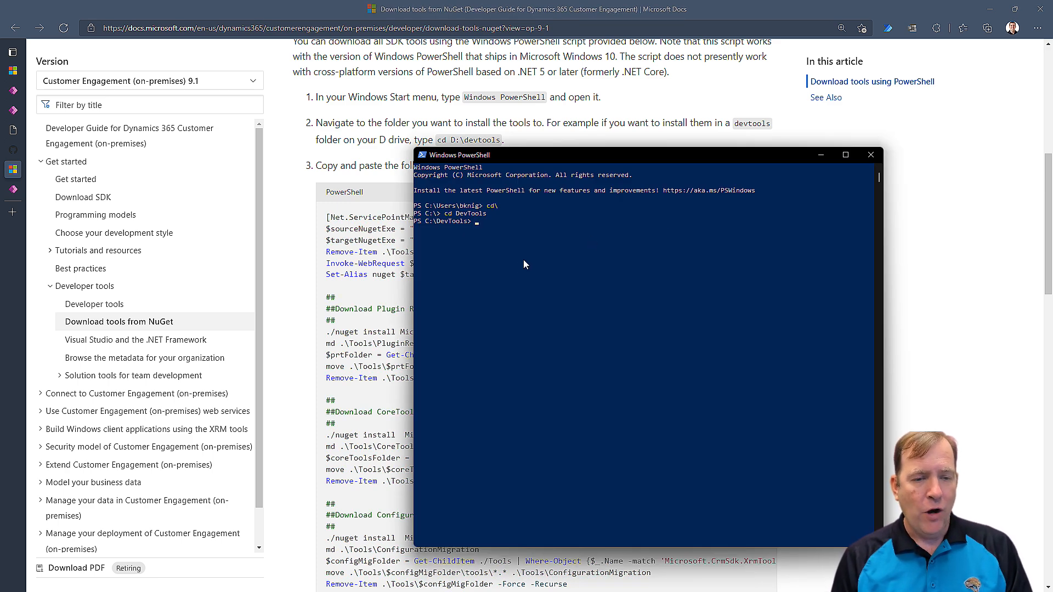
key(ctrl+v)
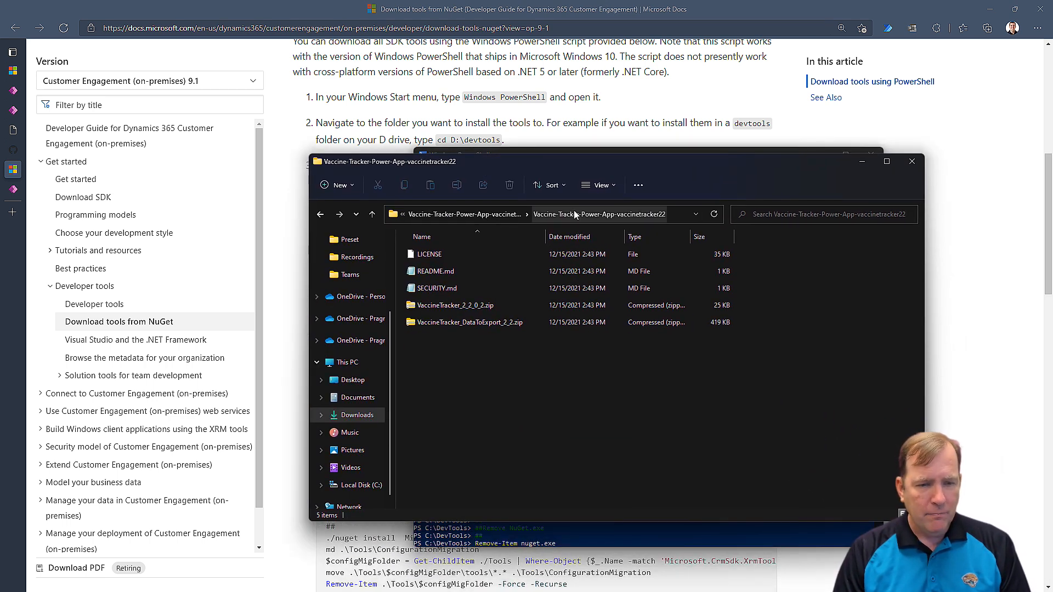
Browse to C:\DevTools\Tools\ConfigurationMigration and launch DataMigrationUtility.exe.
drag(696, 167, 635, 274)
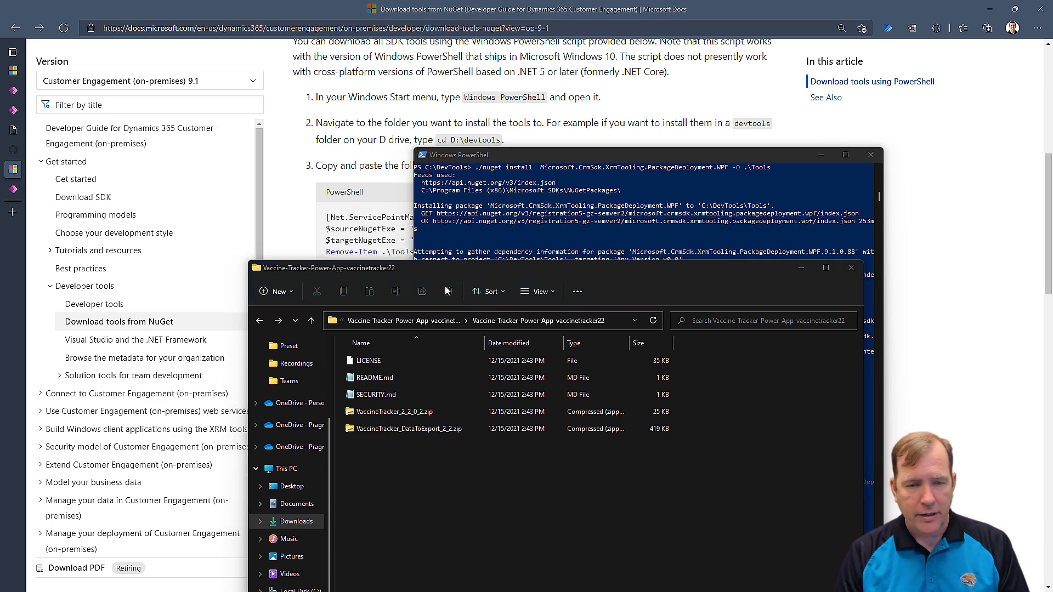
click(620, 321)
text(c)
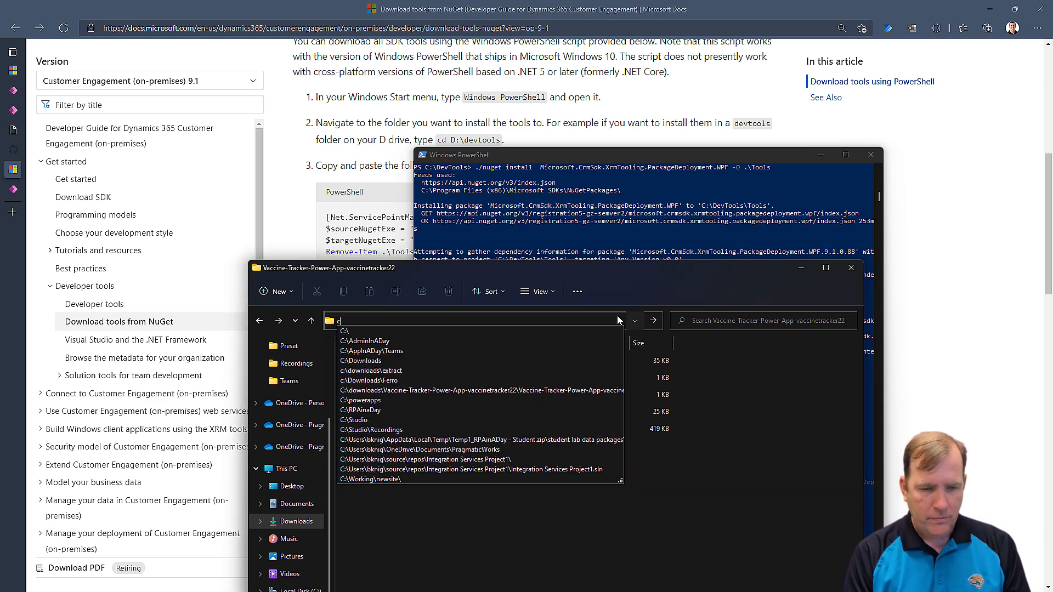
text(:\devtools)
key(Return)
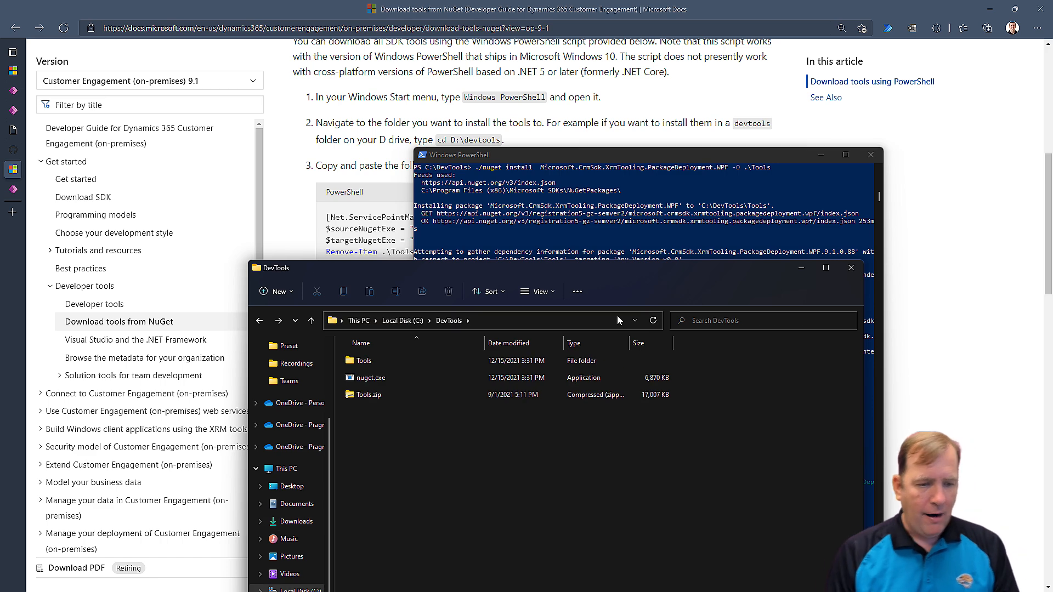
click(366, 361)
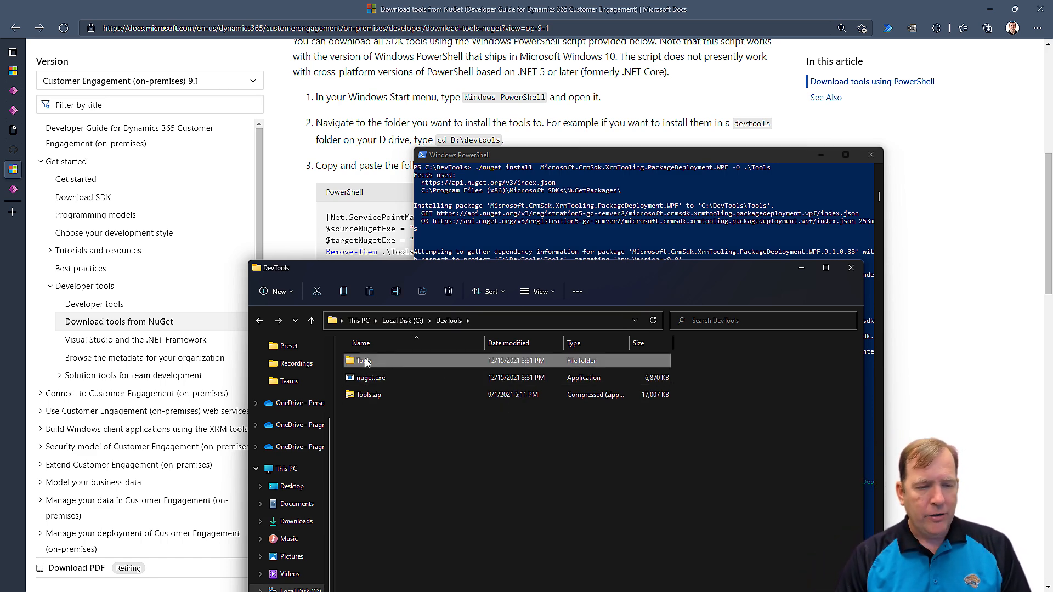
double_click(366, 361)
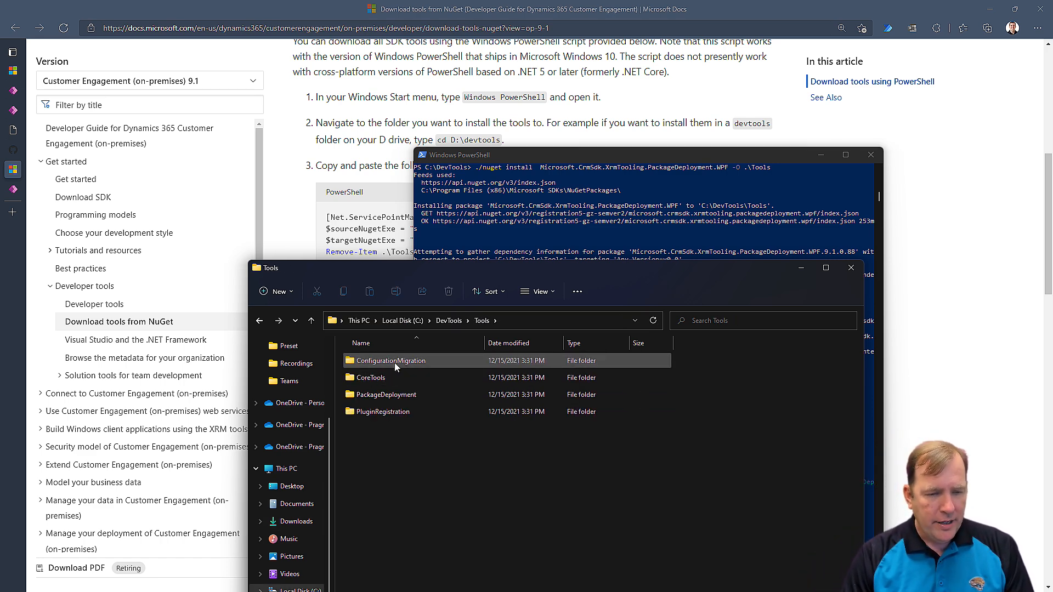
double_click(395, 362)
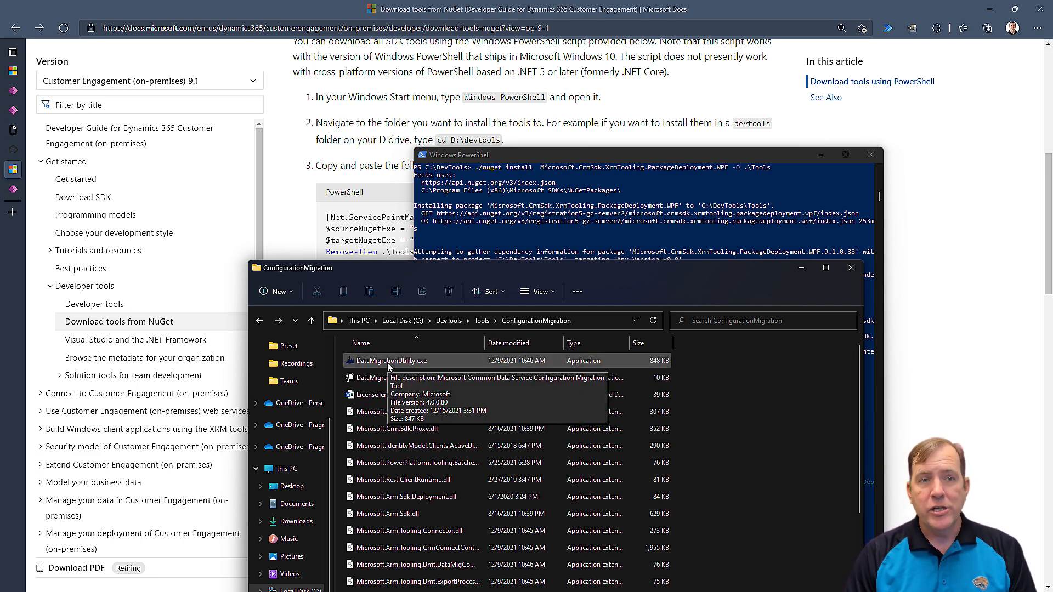
click(388, 367)
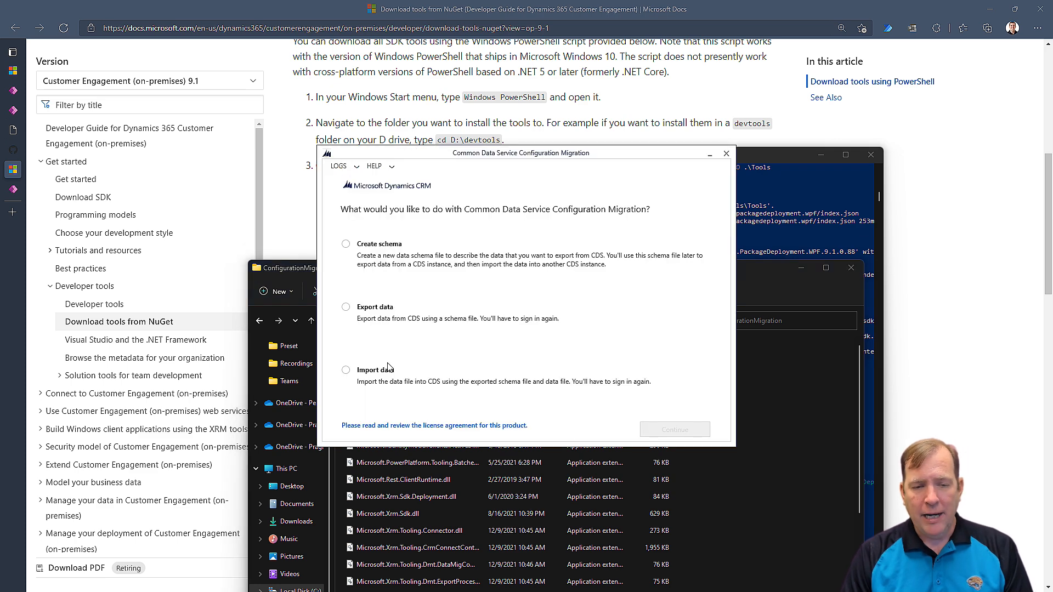
Choose Import data with an Office 365 deployment in the Configuration Migration tool.
click(346, 371)
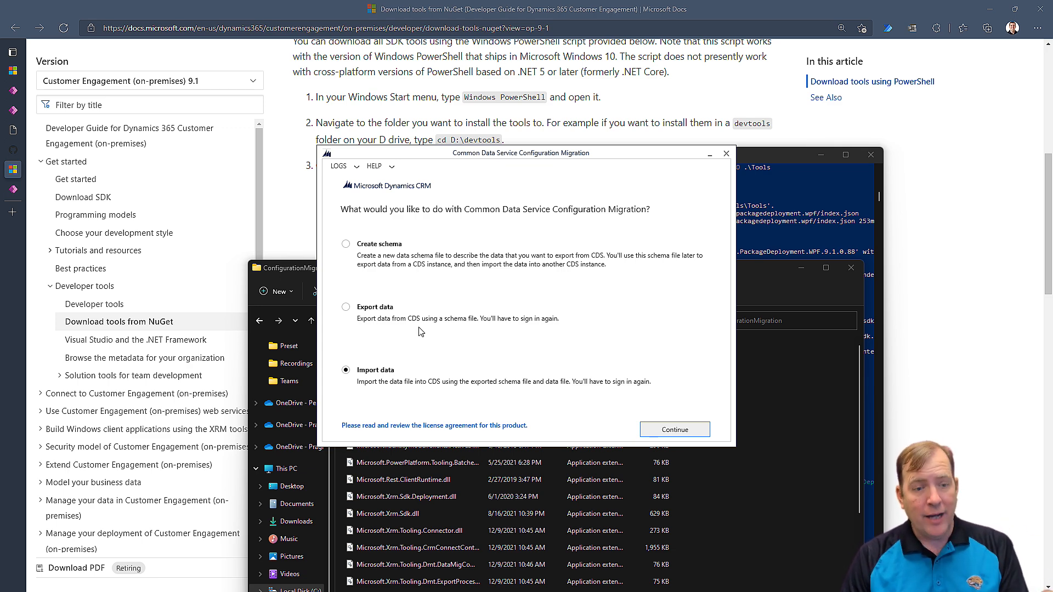
click(674, 429)
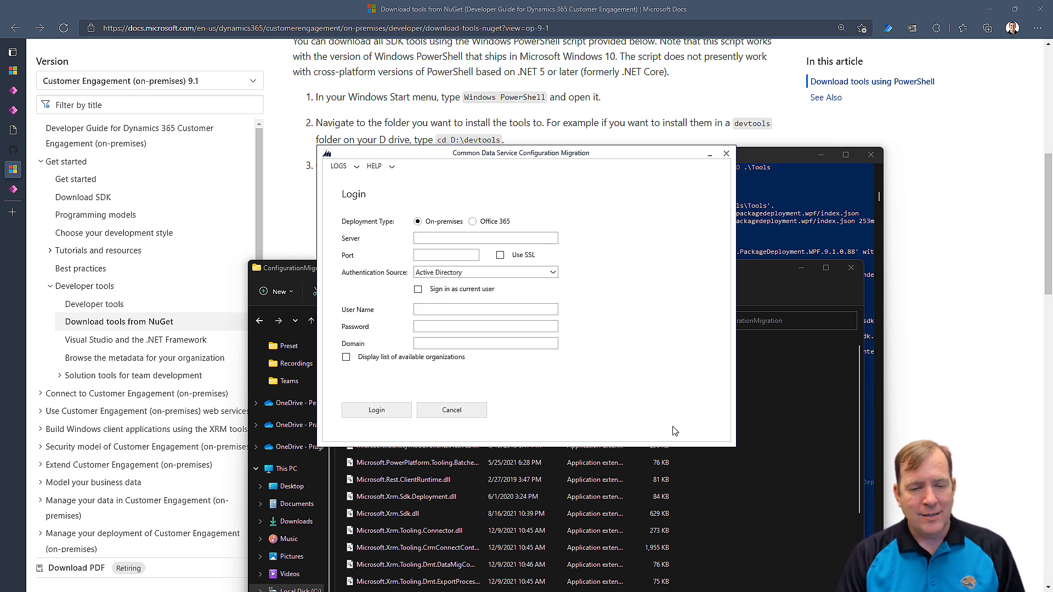
click(474, 222)
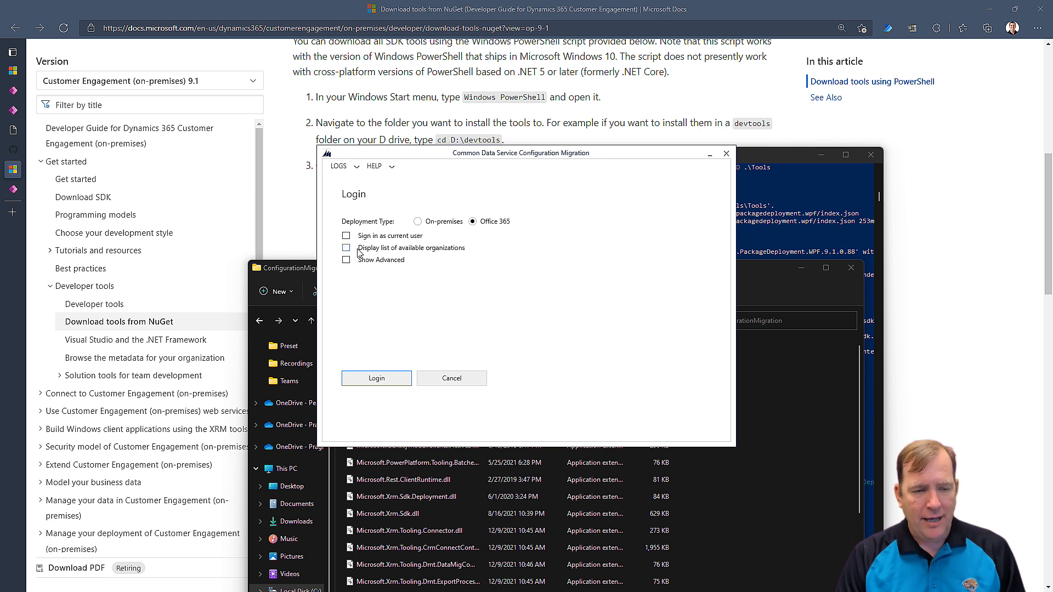
Log in with the work account's e-mail and password to list the organizations.
click(399, 380)
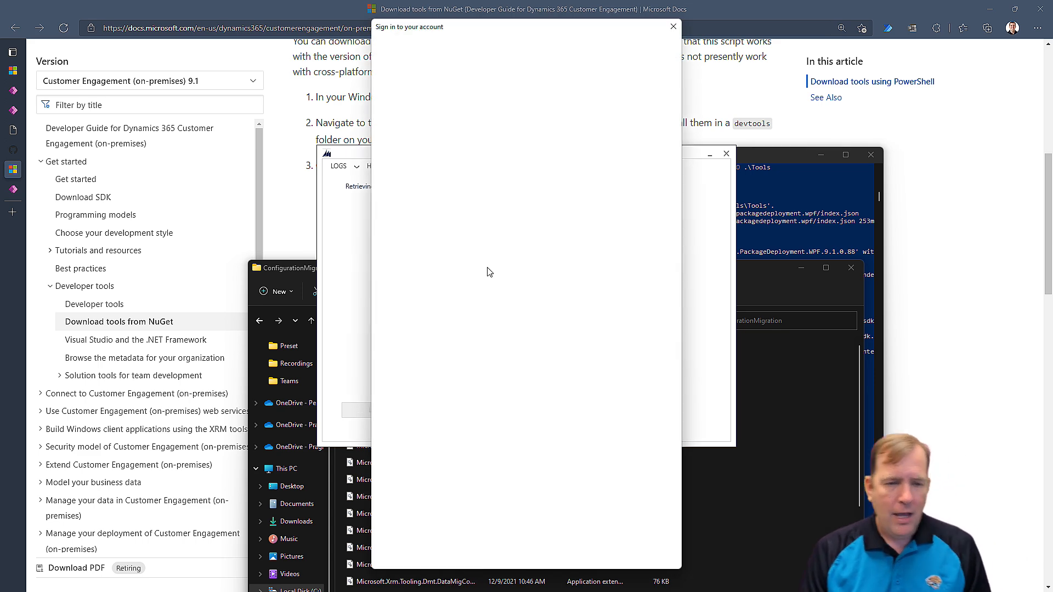
key(Return)
click(487, 134)
text(••••••••••••)
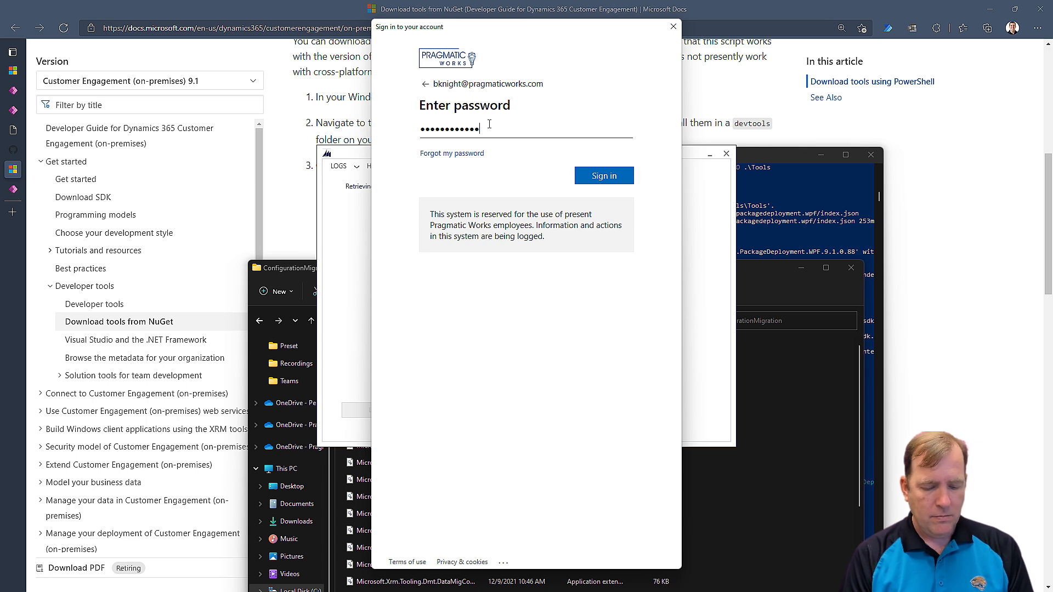
key(Return)
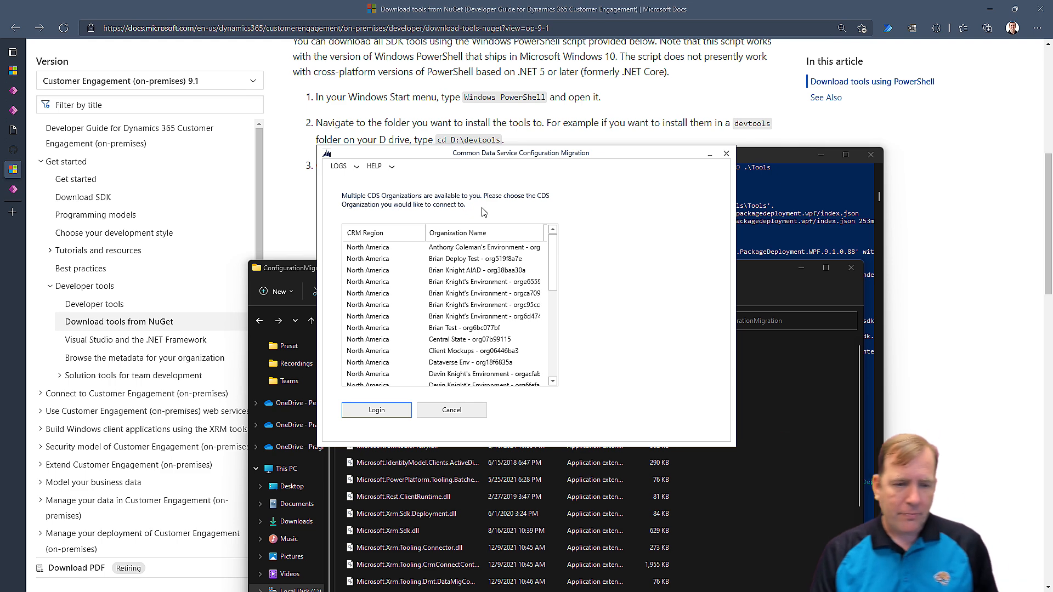
Pick the Deploy Test organization from the list and log in to it.
scroll(466, 288, down, 5)
scroll(466, 288, up, 4)
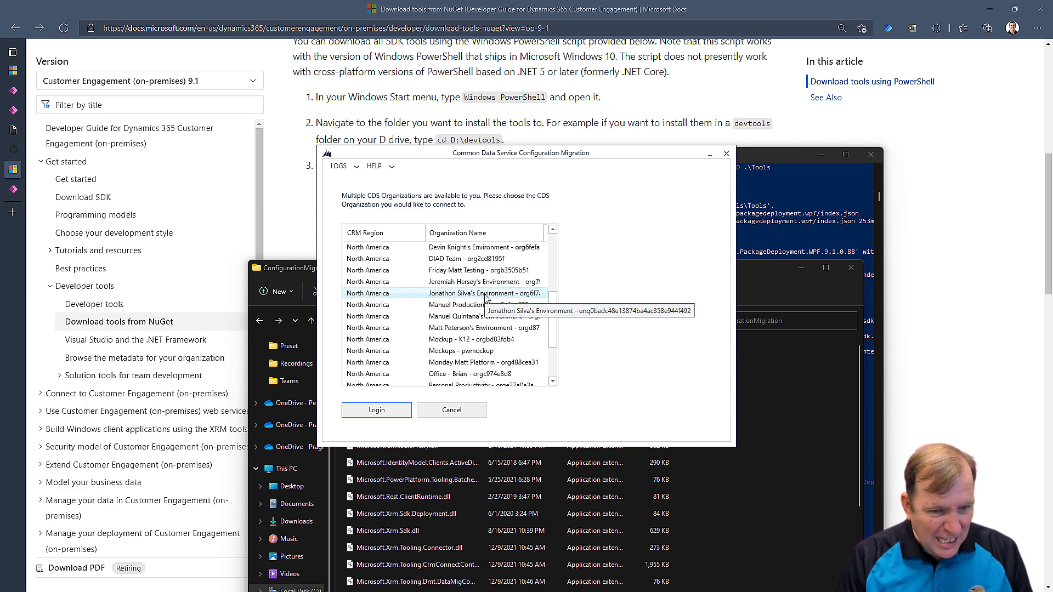
scroll(485, 296, down, 4)
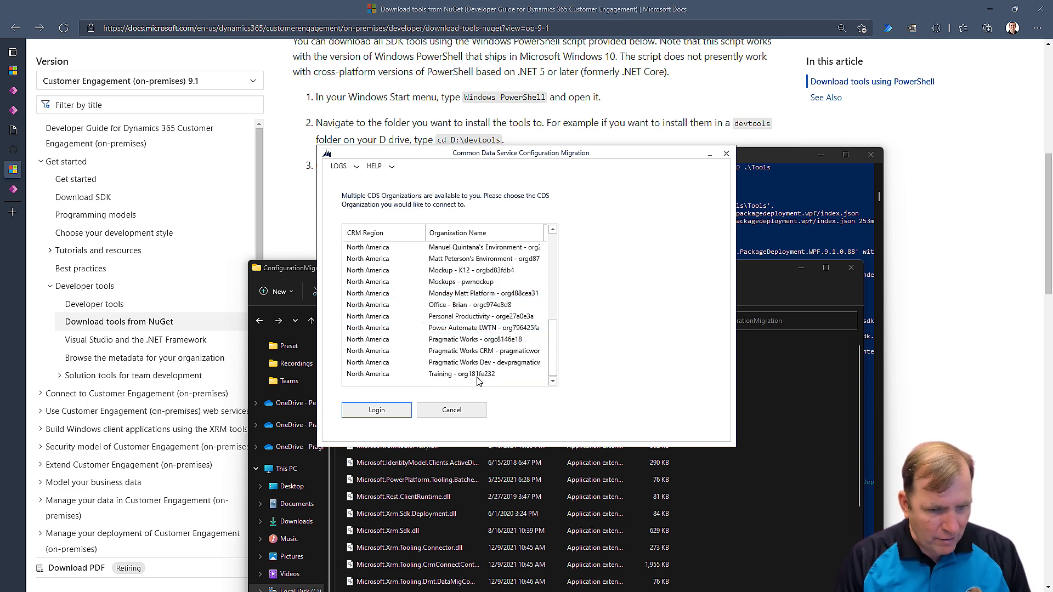
scroll(484, 311, up, 10)
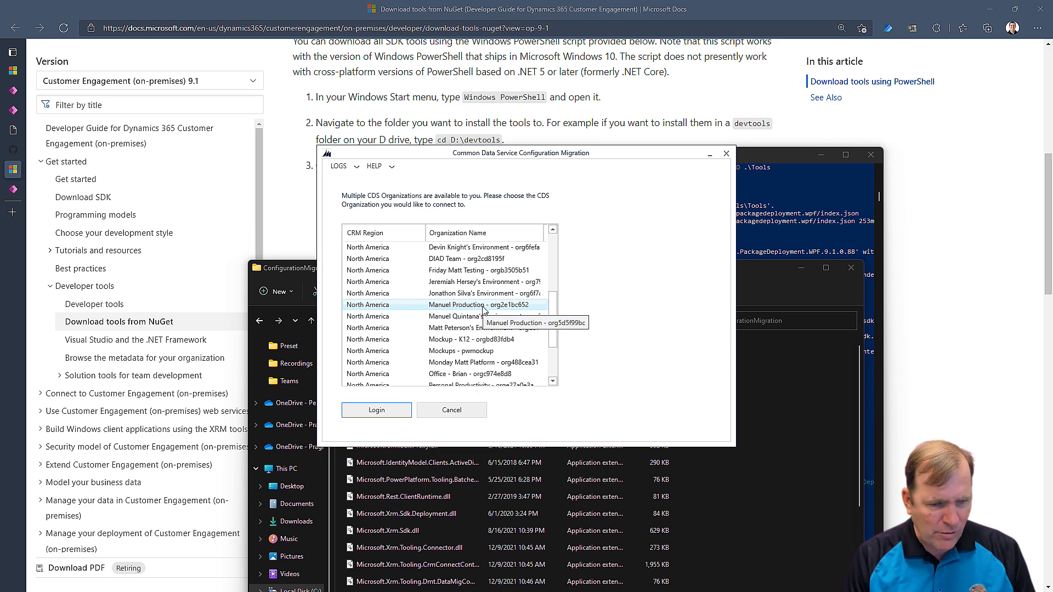
click(484, 259)
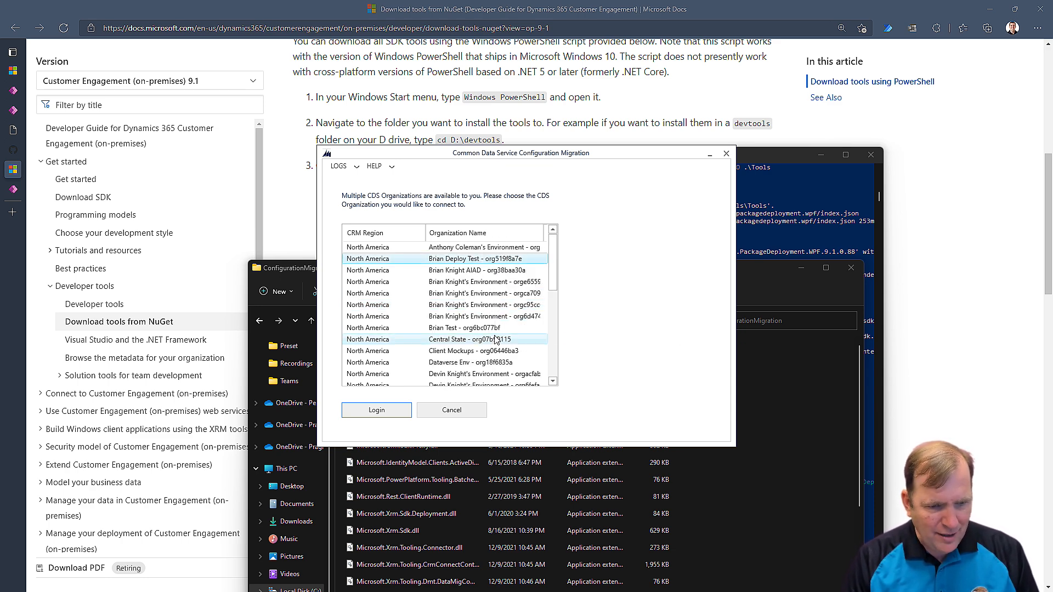
click(396, 414)
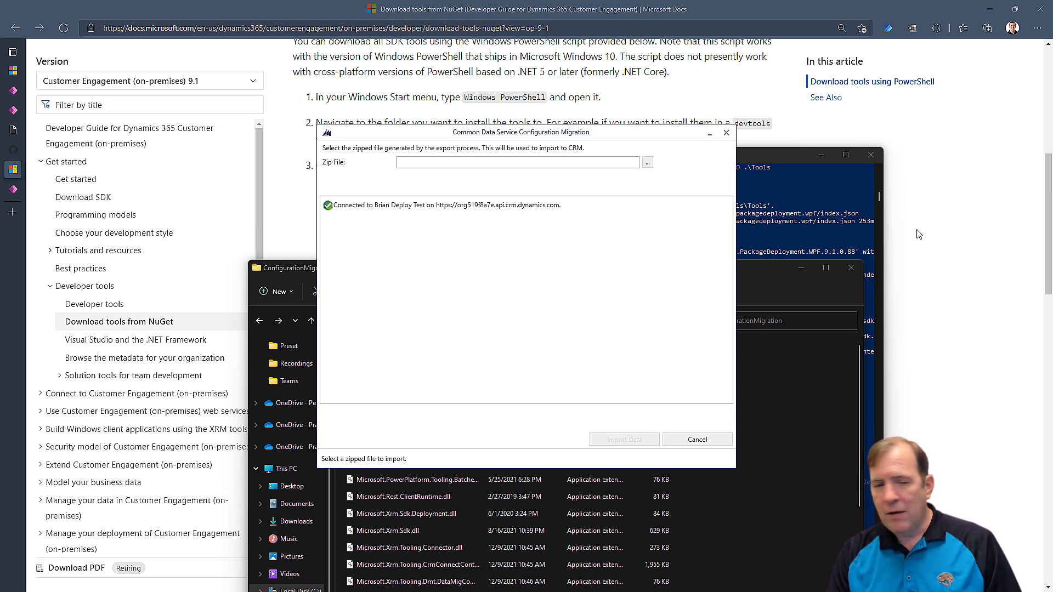
Browse to the pasted Vaccine Tracker folder and load VaccineTracker_DataToExport_2_2.zip.
click(648, 163)
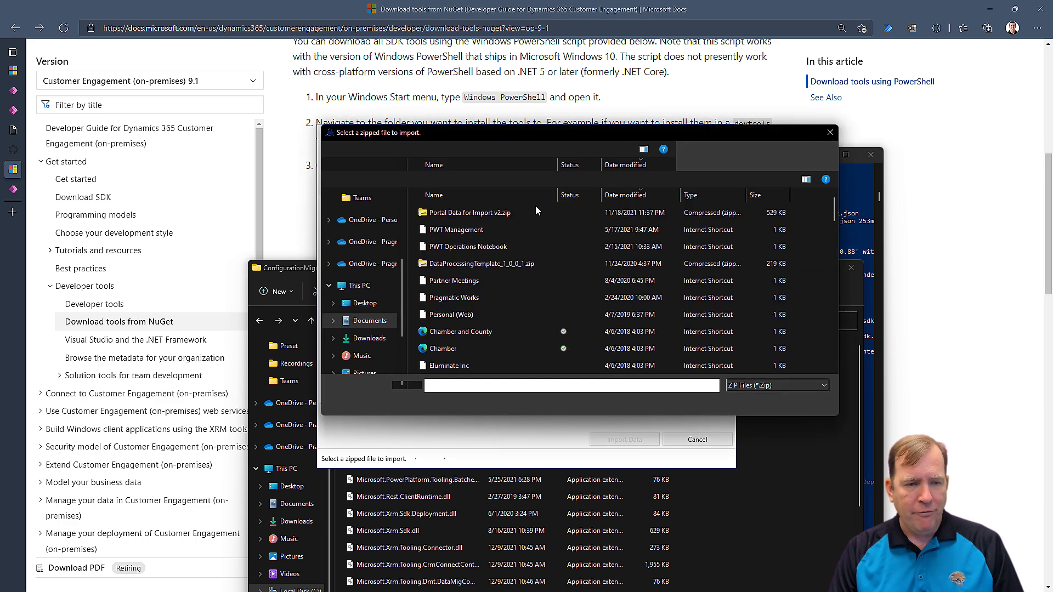
click(565, 156)
key(ctrl+v)
key(Return)
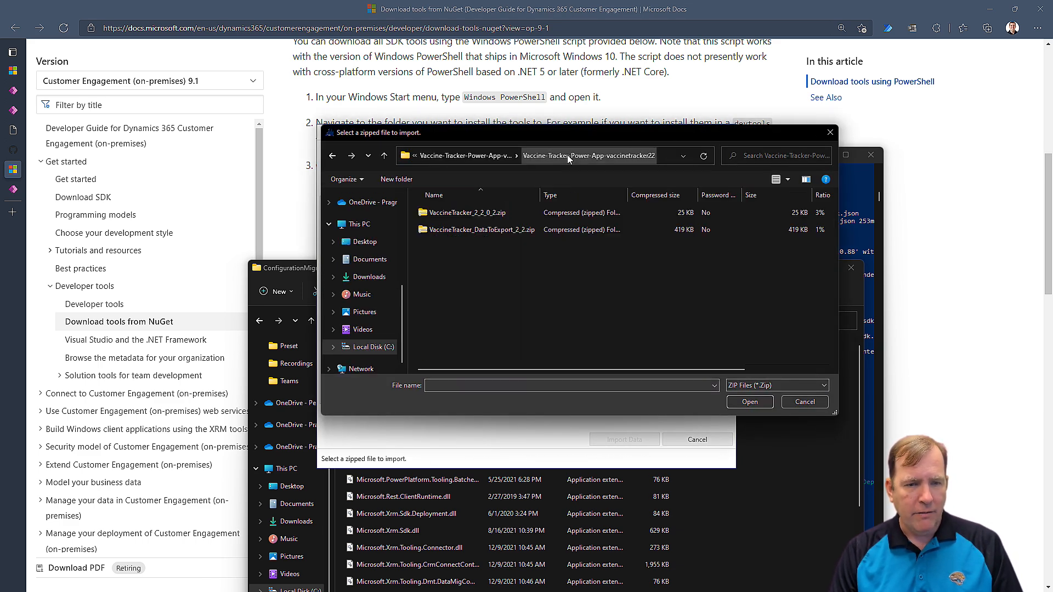
click(471, 231)
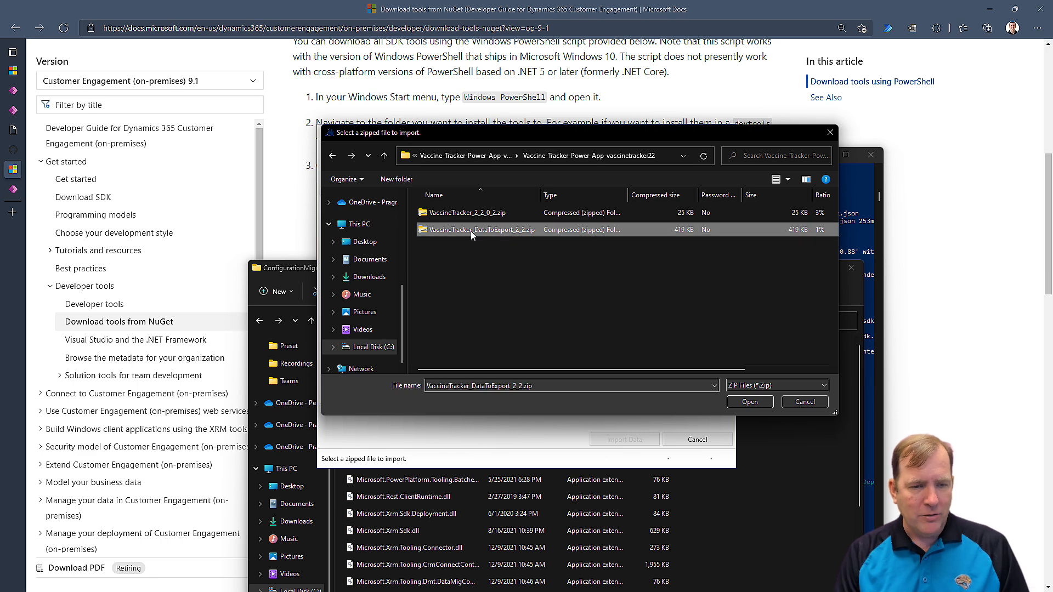
double_click(515, 232)
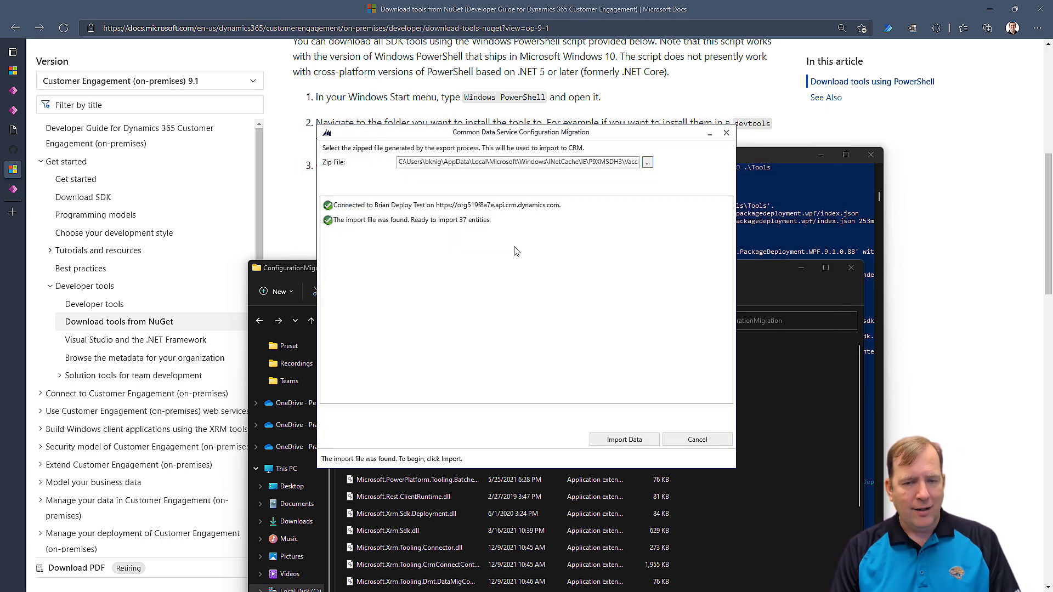
Start the Vaccine Tracker data import and leave it running behind the browser.
click(649, 446)
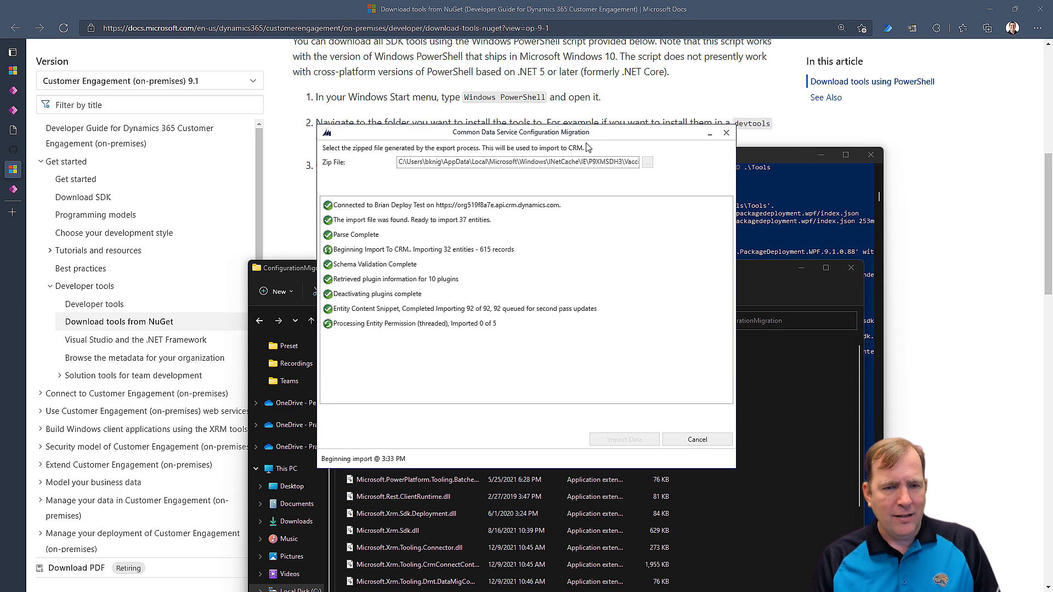
drag(592, 133, 714, 93)
click(996, 10)
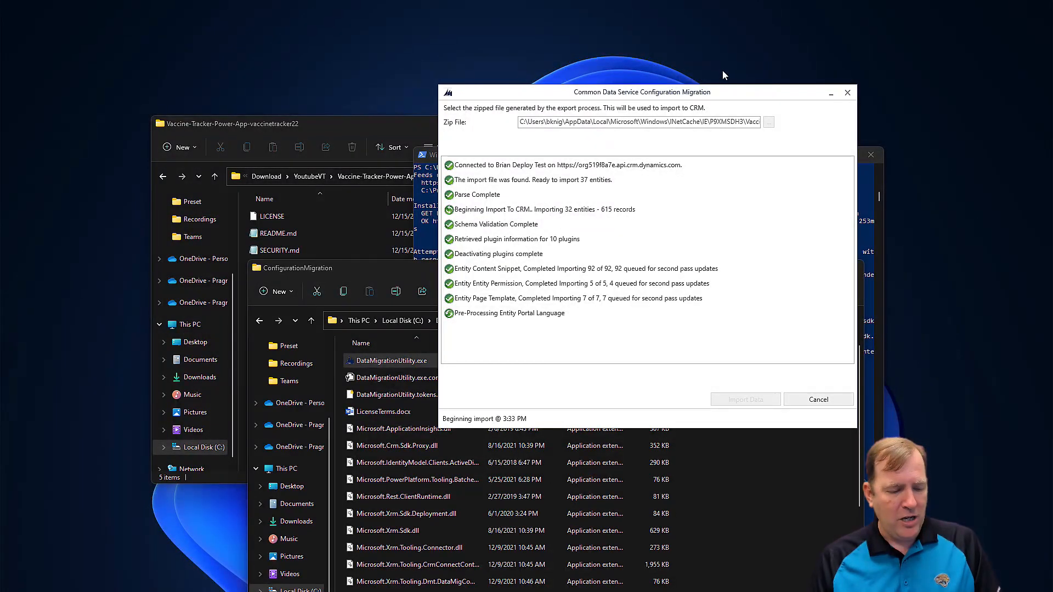
key(alt+Tab)
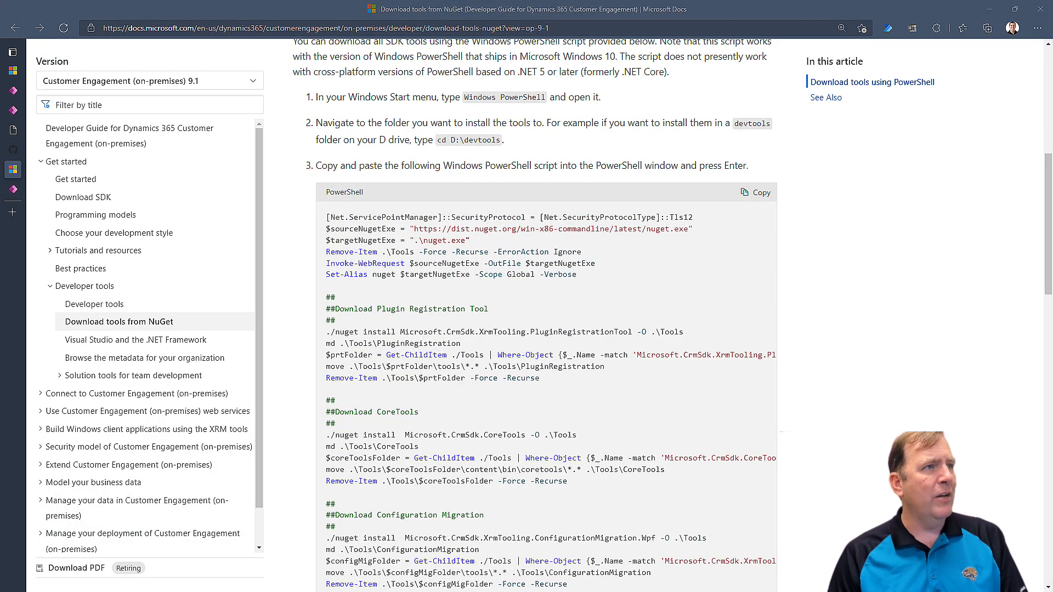
key(alt+Tab)
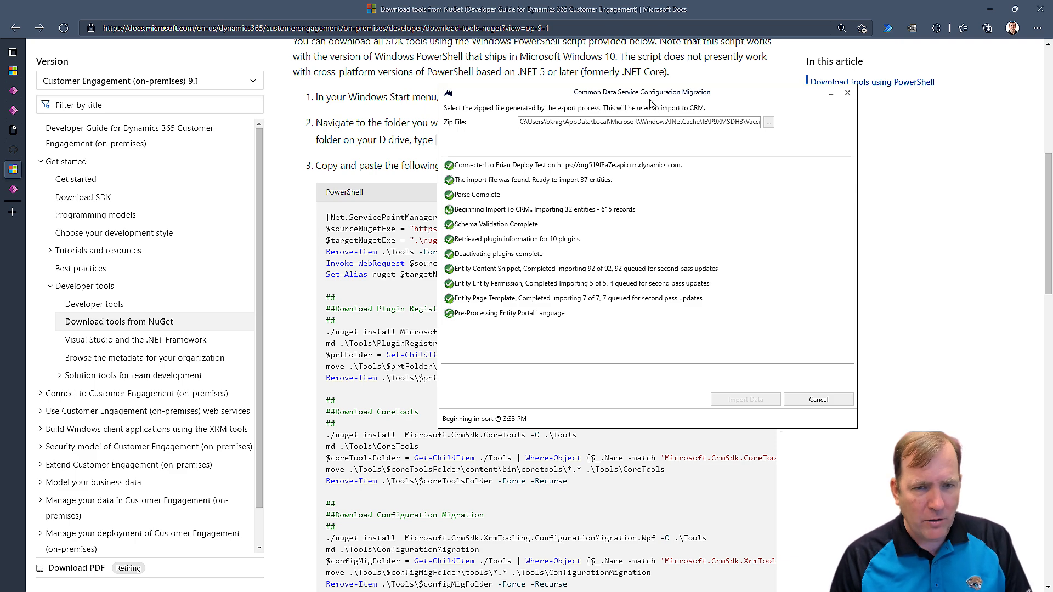
key(alt+Tab)
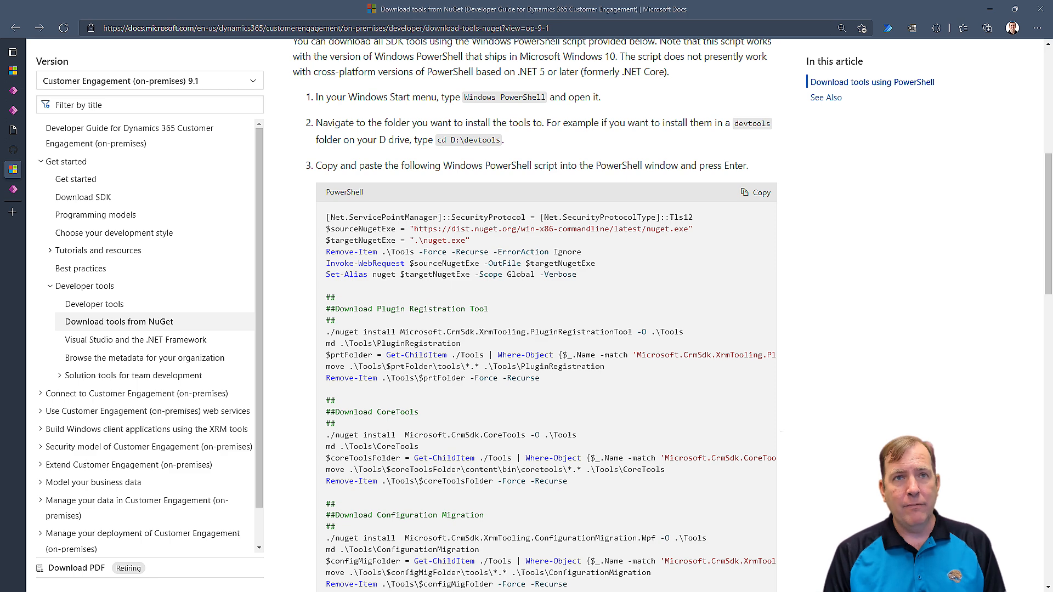
Move the import window mostly off screen to reveal the Microsoft Docs NuGet page.
drag(1052, 170, 633, 155)
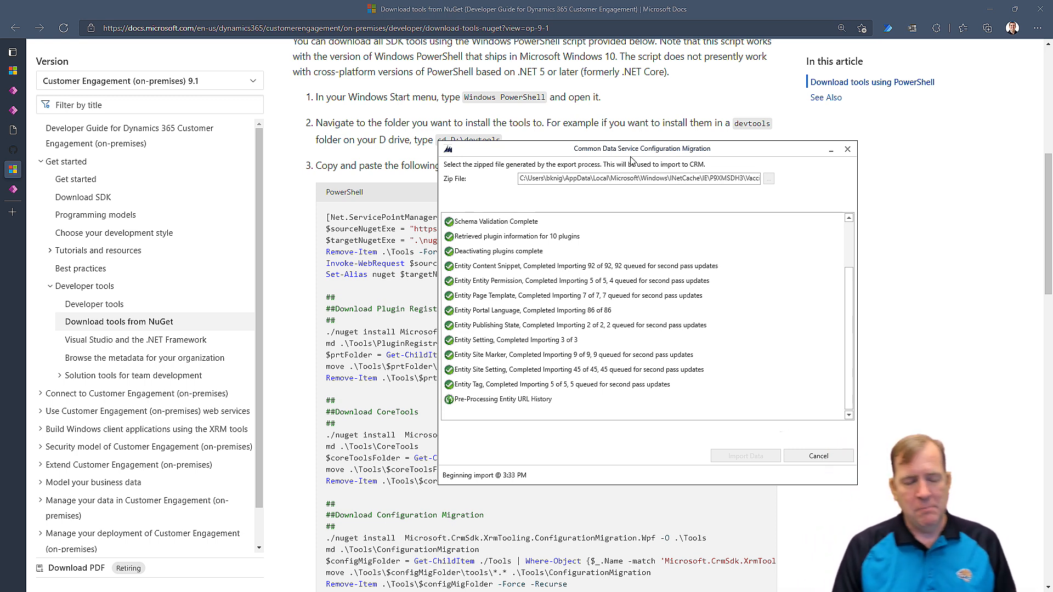
drag(635, 154, 635, 150)
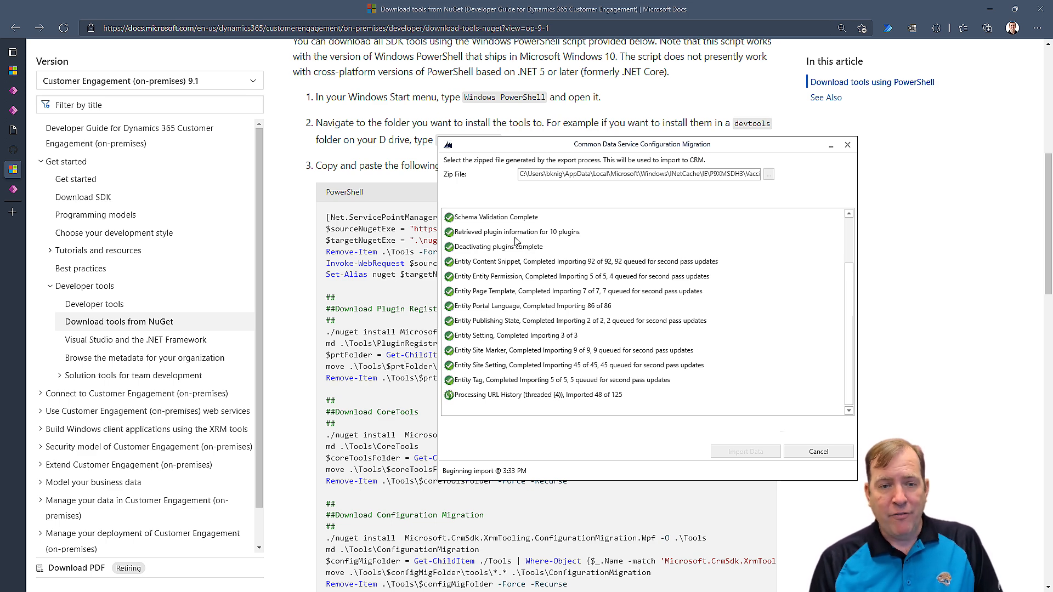
drag(564, 145, 358, 0)
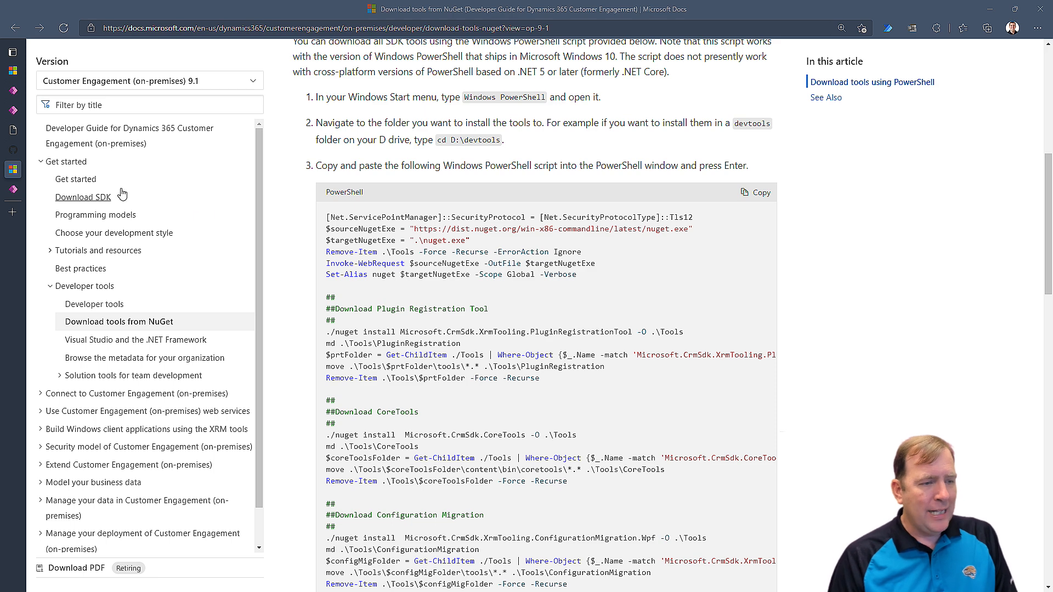
Return to the Vaccine Tracker solution and open its Test Result table.
click(13, 192)
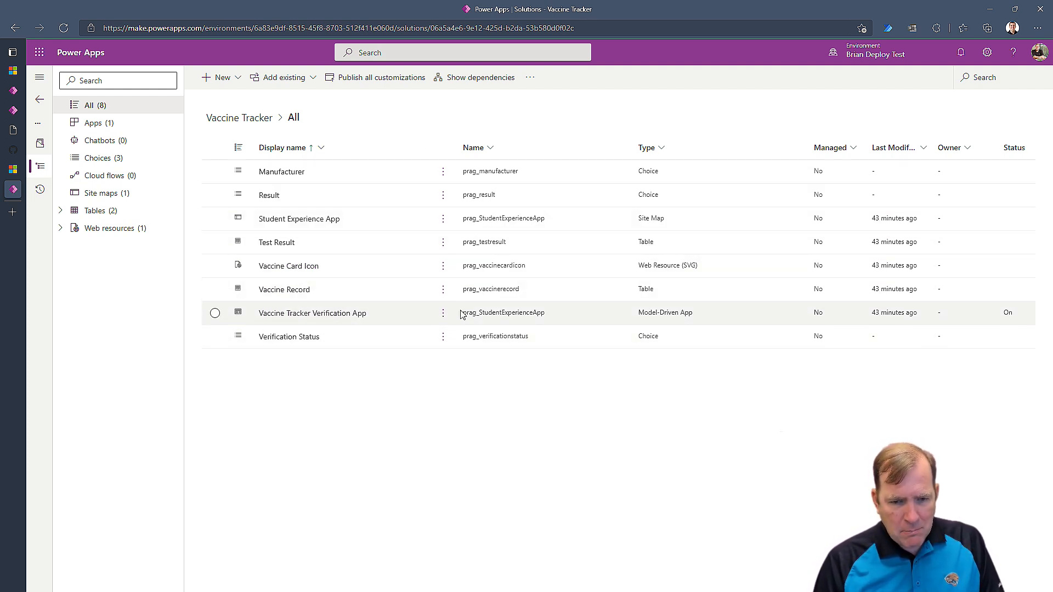
click(444, 314)
mouse_move(540, 336)
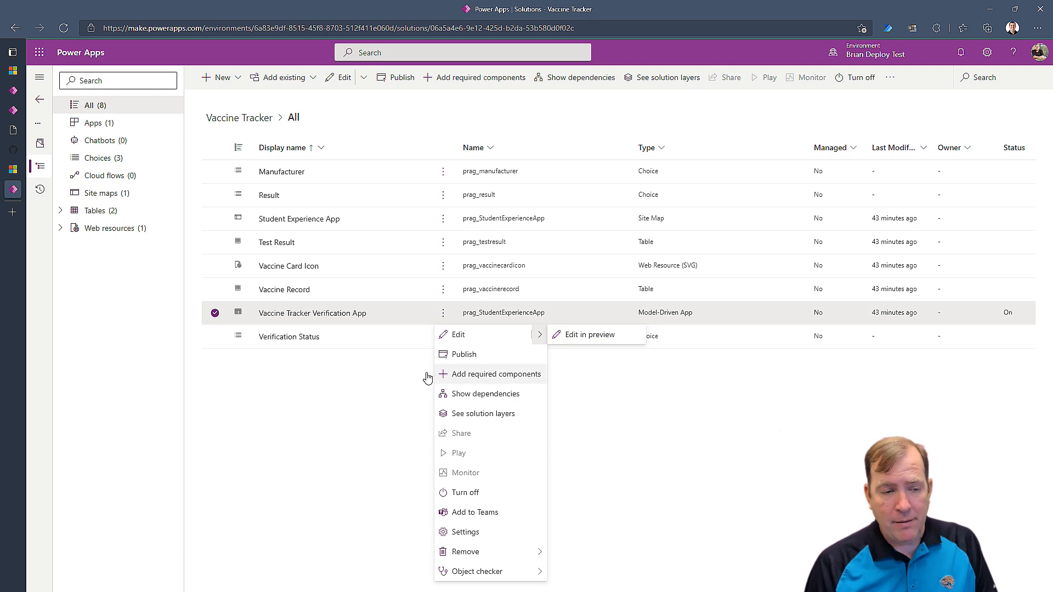
click(382, 332)
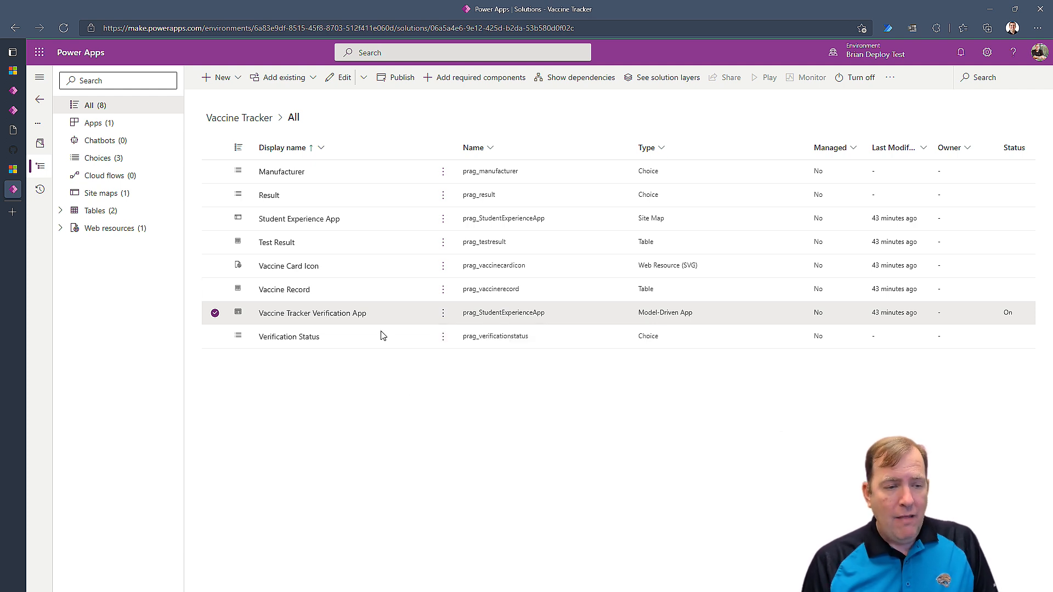
click(275, 244)
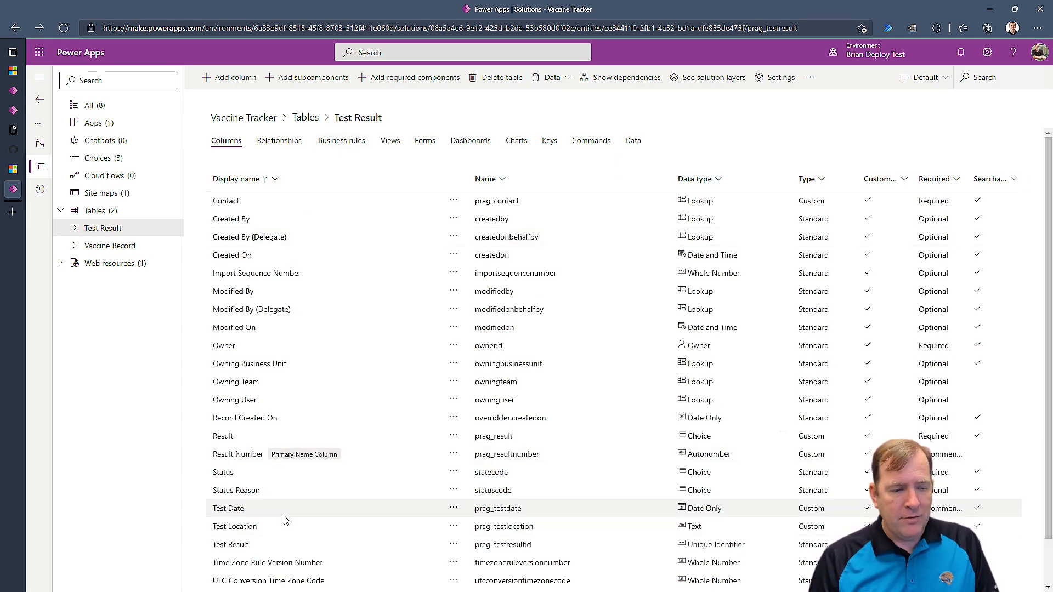
Open the Vaccine Record table and show its Forms list.
click(119, 246)
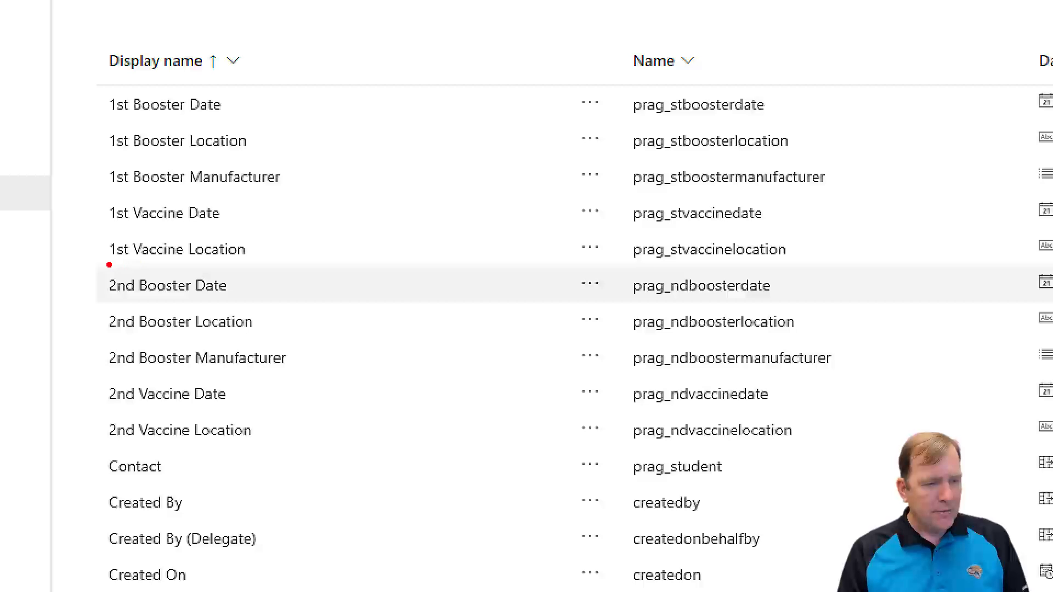
drag(99, 268, 392, 420)
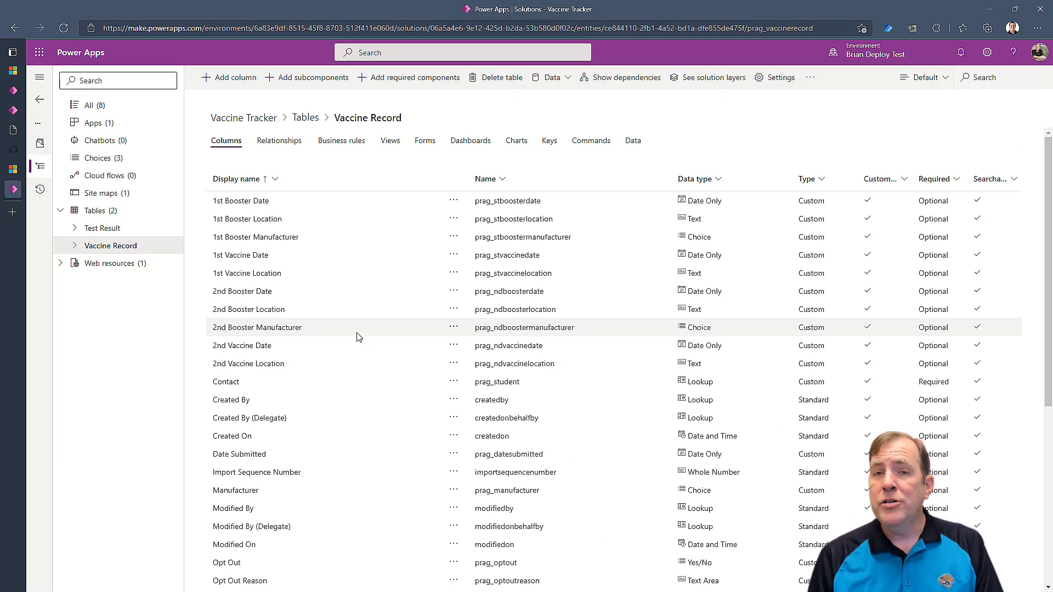
click(419, 142)
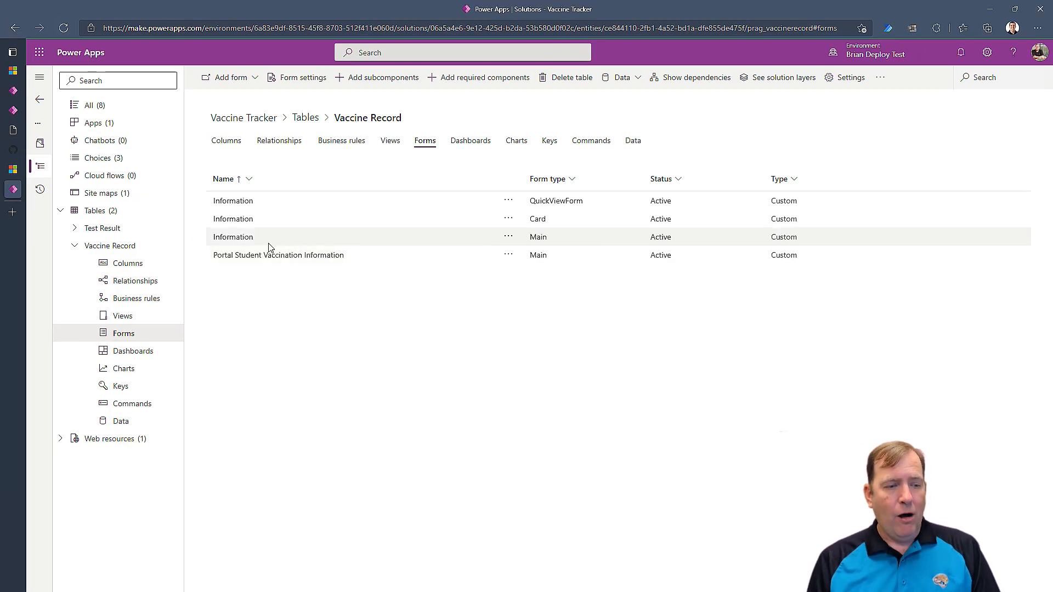
Add the custom columns 2nd Booster Location and 2nd Vaccine Location to the Information main form.
click(239, 239)
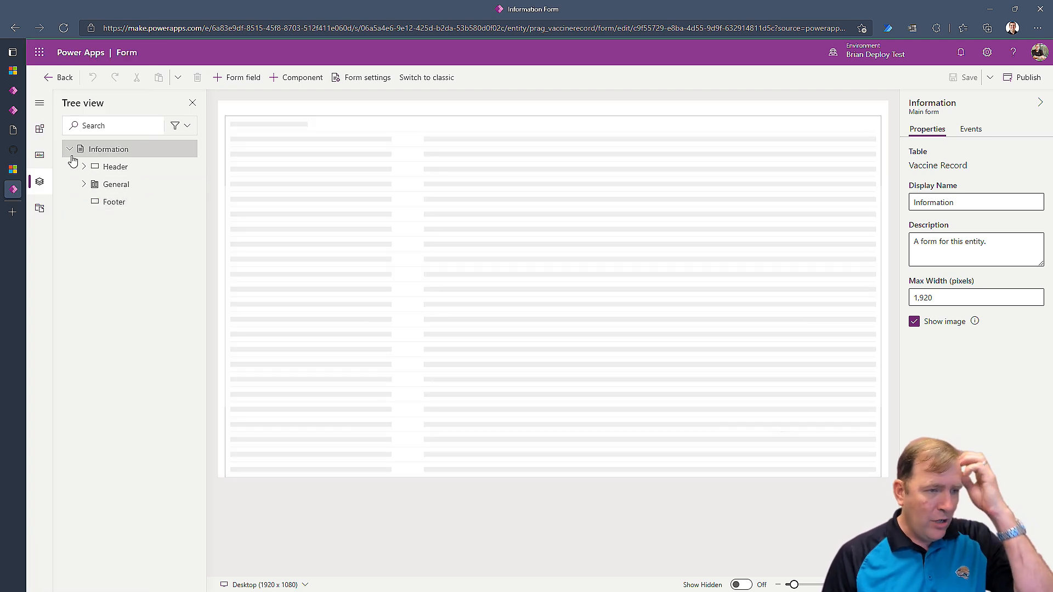
click(40, 157)
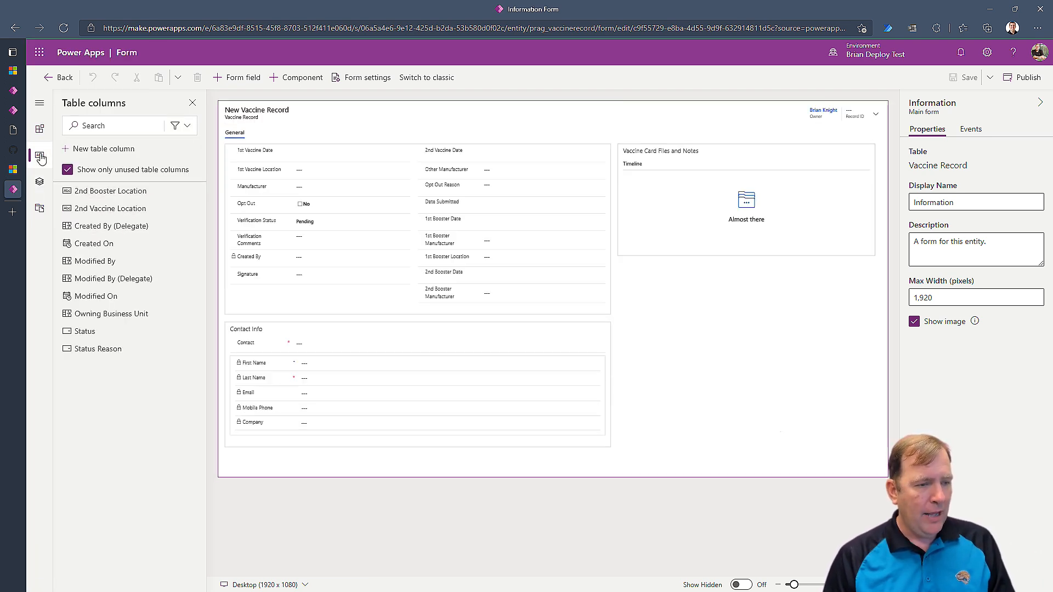
click(175, 125)
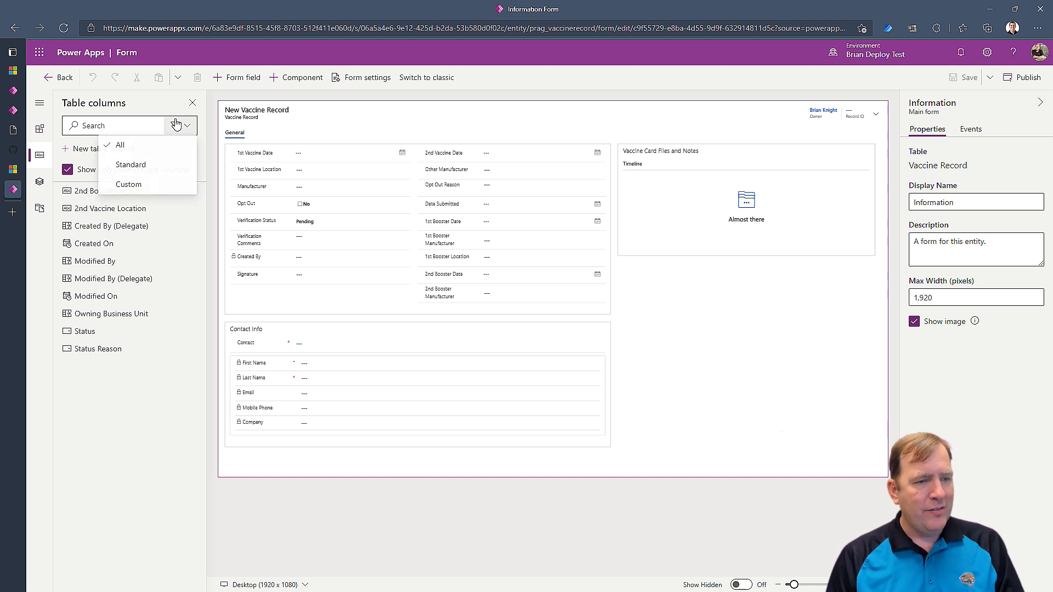
click(129, 186)
mouse_move(117, 197)
drag(116, 197, 464, 279)
drag(101, 190, 442, 299)
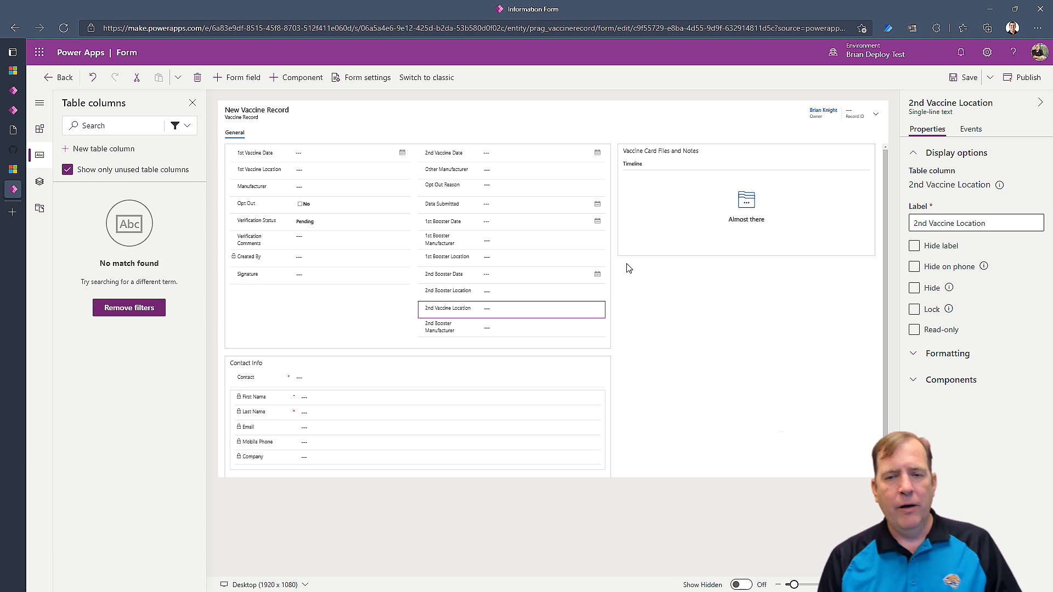
Save and publish the form, then go back to the forms list.
click(966, 77)
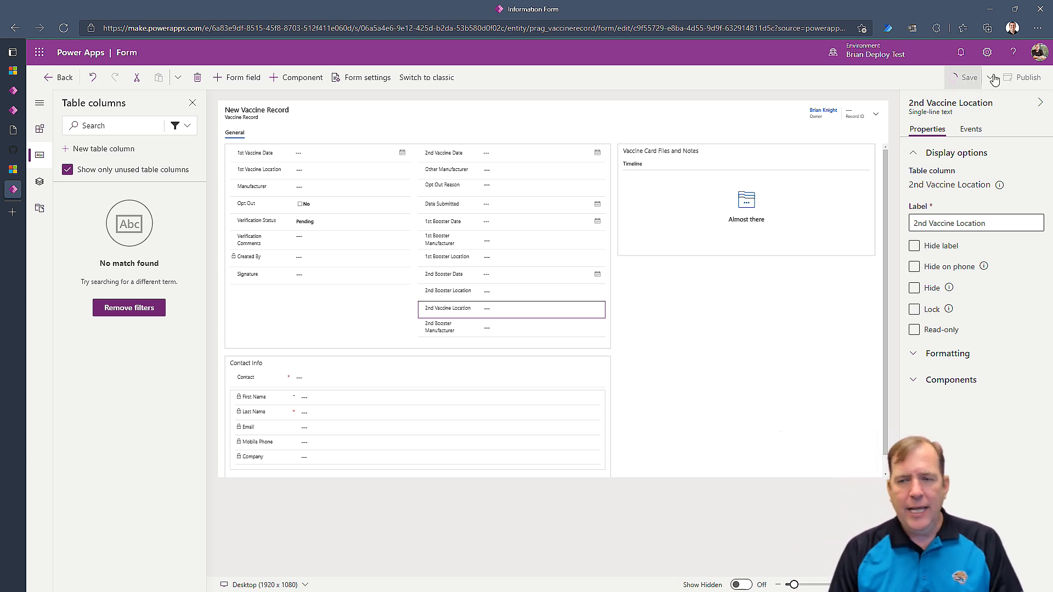
click(1025, 83)
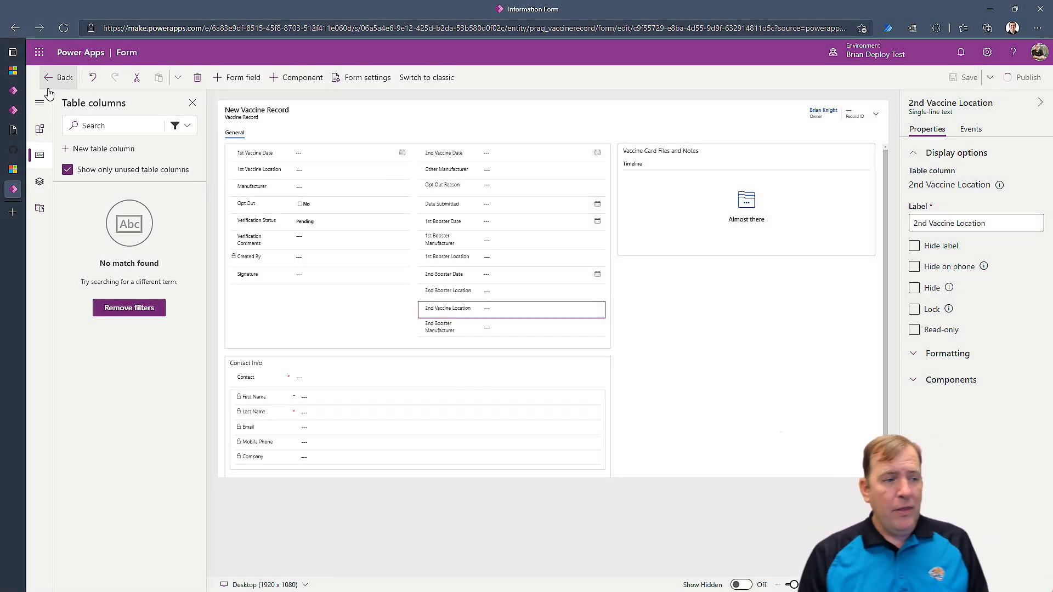
click(57, 81)
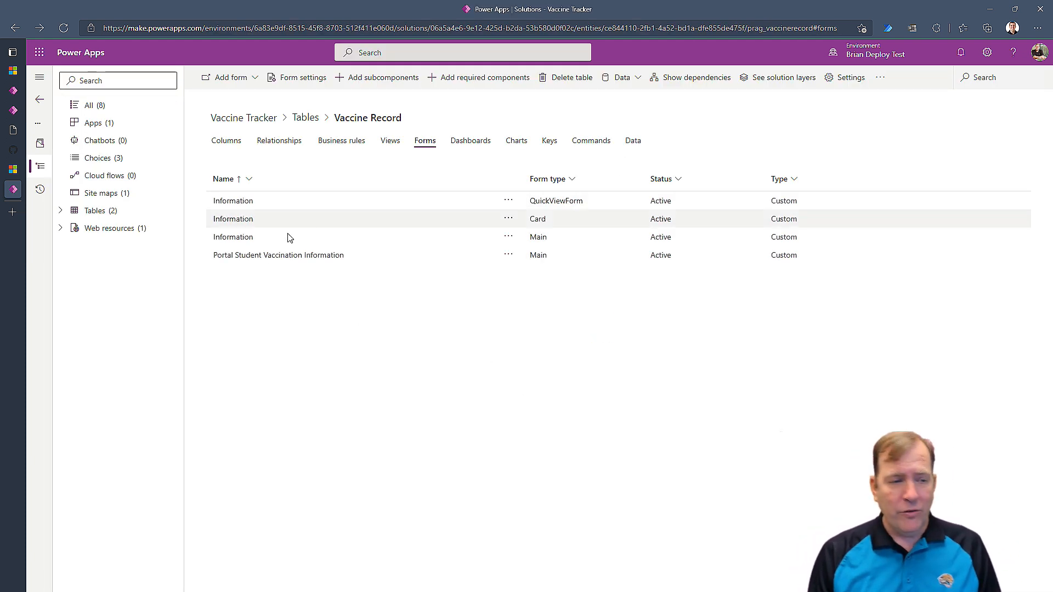
Open the Portal Student Vaccination Information form in a new editor tab.
click(507, 263)
click(507, 262)
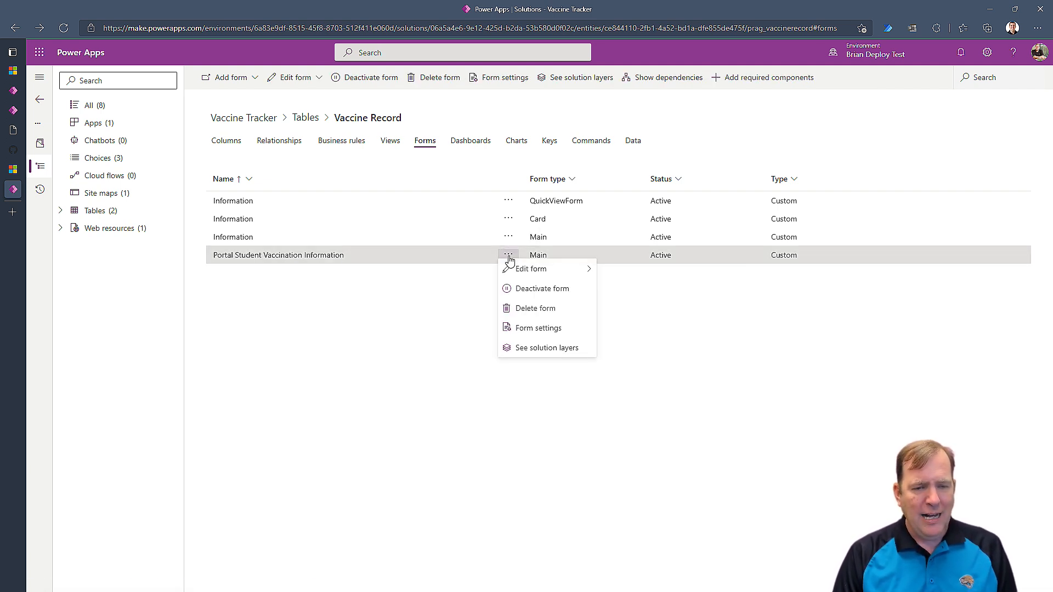
mouse_move(508, 269)
click(628, 278)
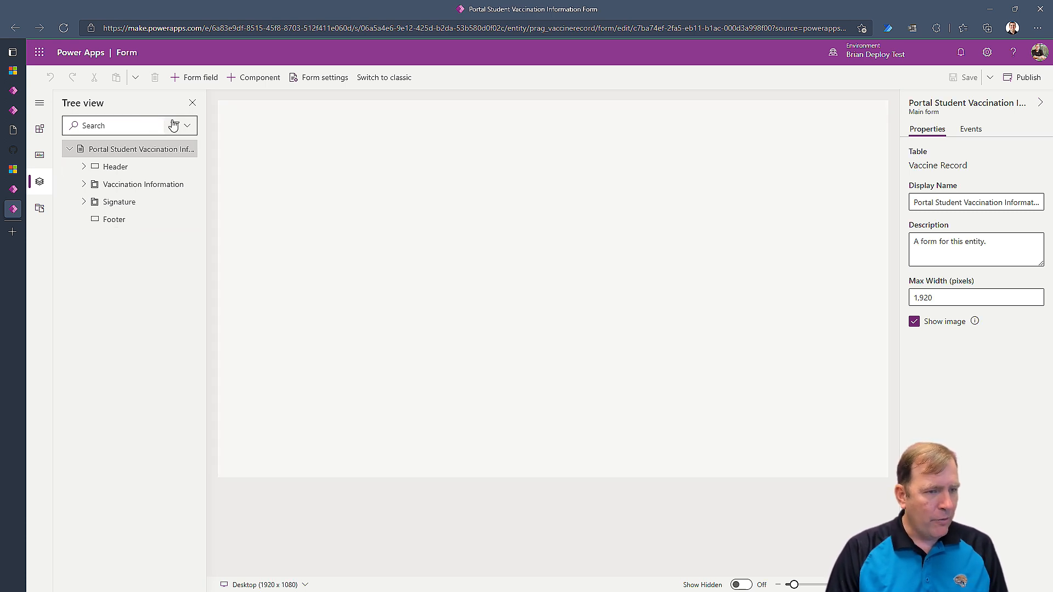
Show the form's table columns filtered to custom columns.
click(177, 125)
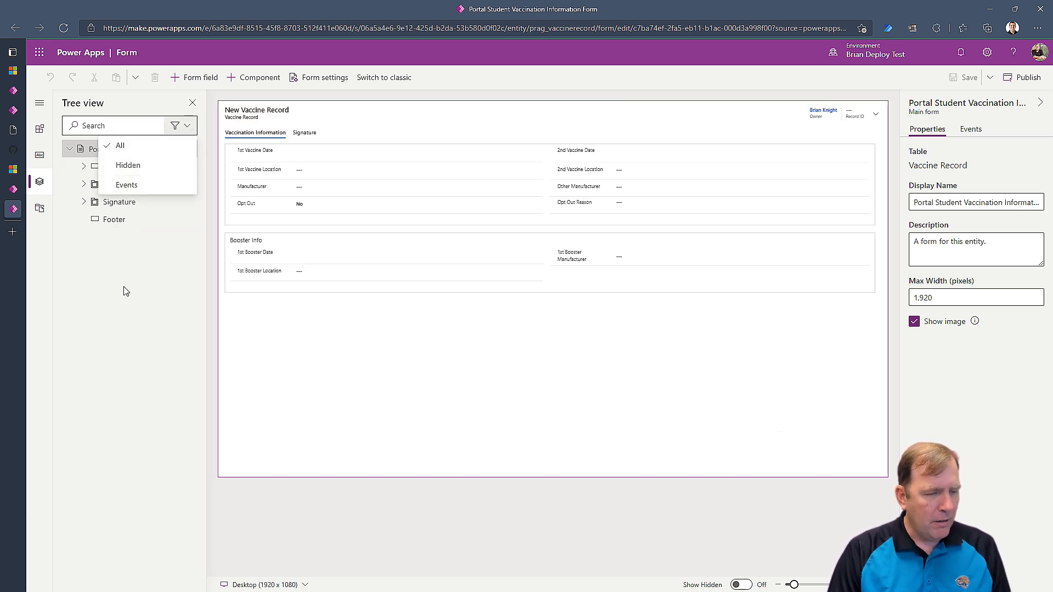
click(128, 299)
click(40, 154)
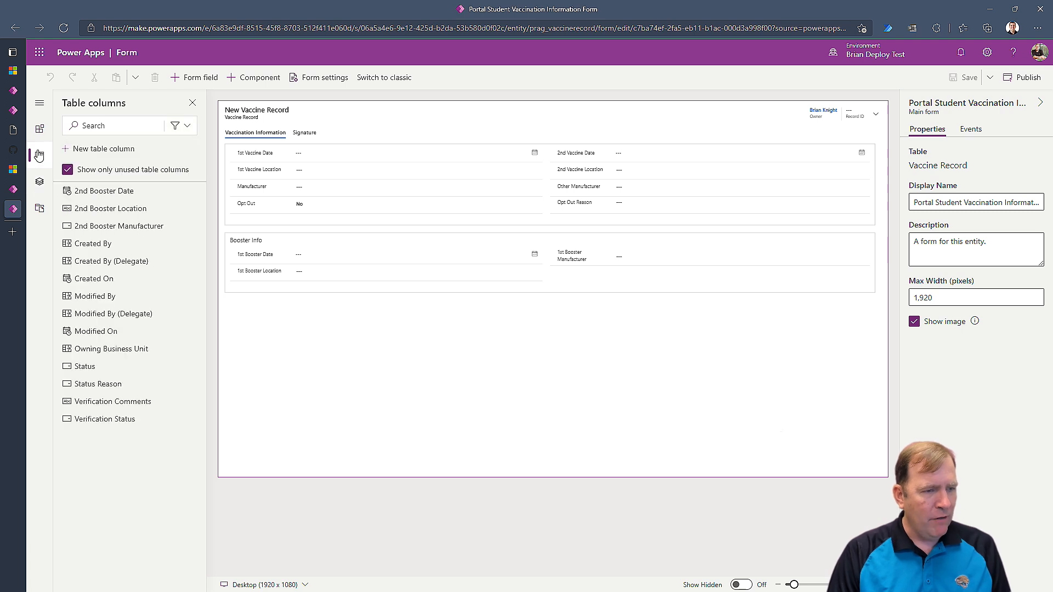
click(176, 126)
click(167, 183)
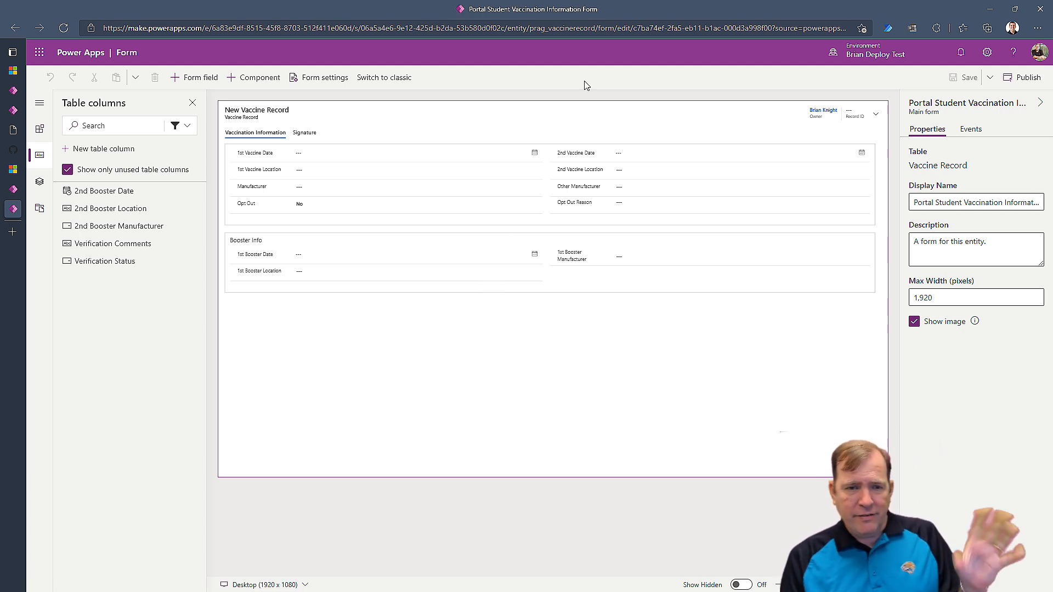
Inspect the Signature tab's attestation section label, then return to the completed import.
click(305, 135)
click(262, 159)
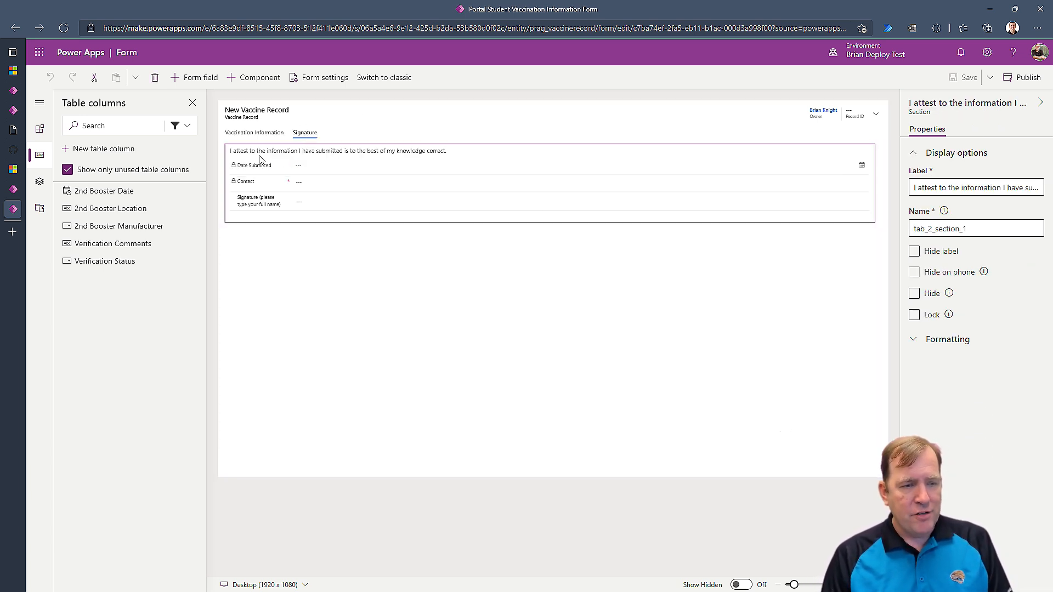
click(951, 187)
key(ctrl+a)
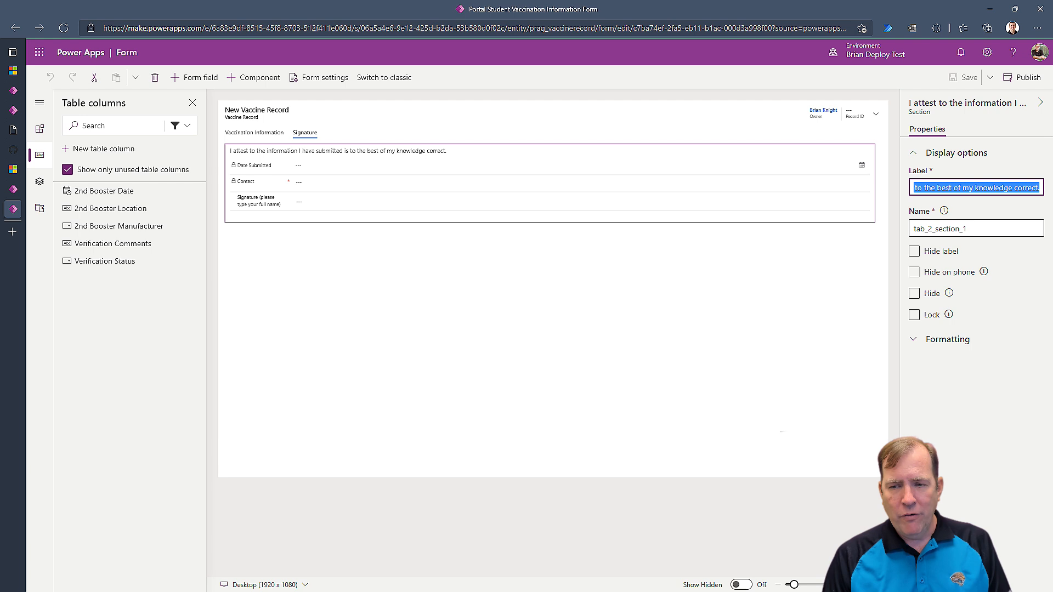
click(961, 185)
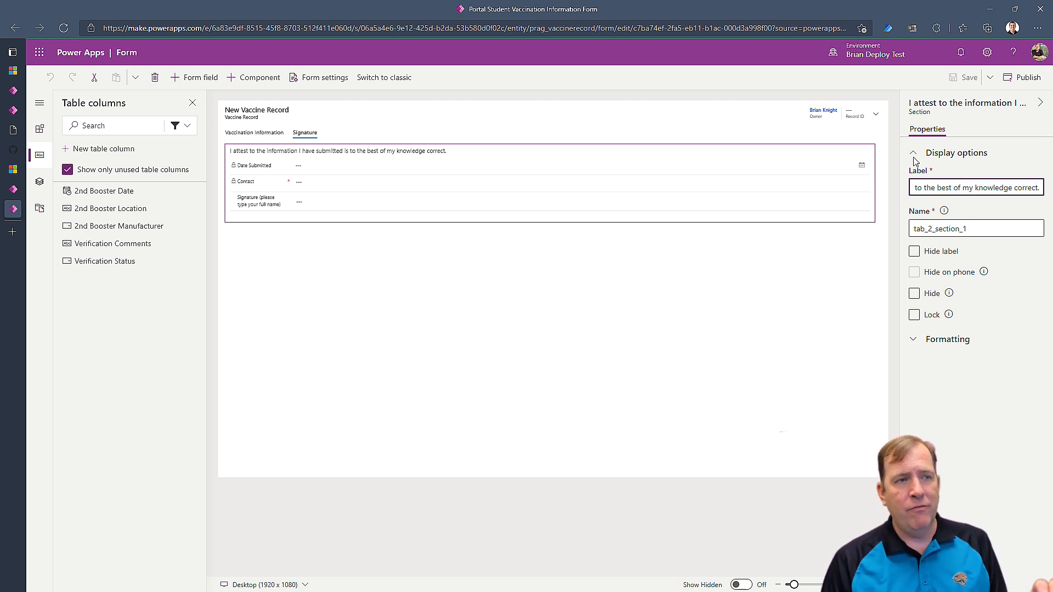
key(alt+Tab)
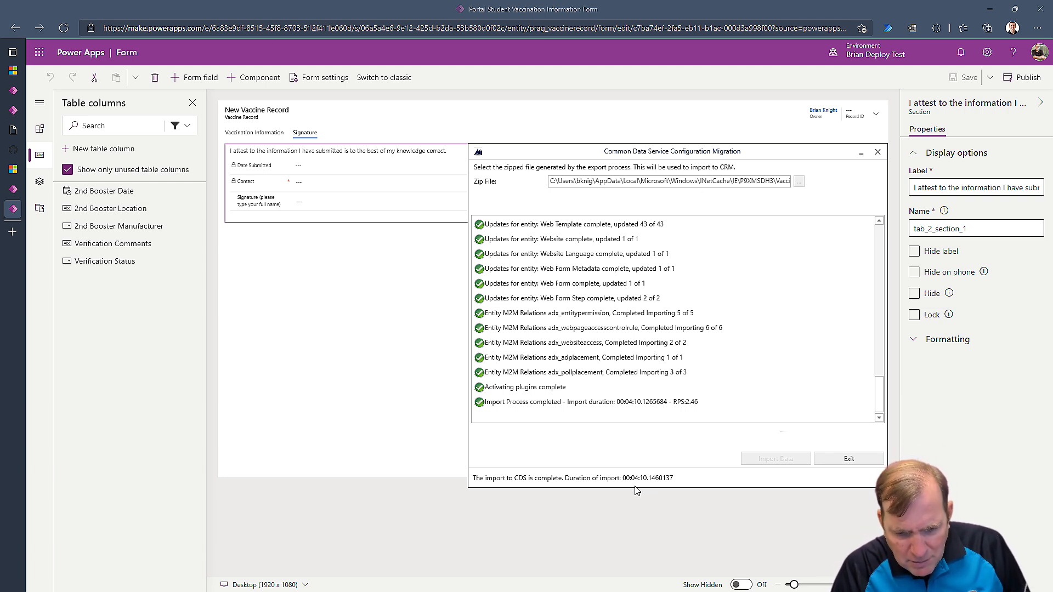
Dismiss the finished Configuration Migration import and return to the Vaccine Record forms list.
key(alt+Tab)
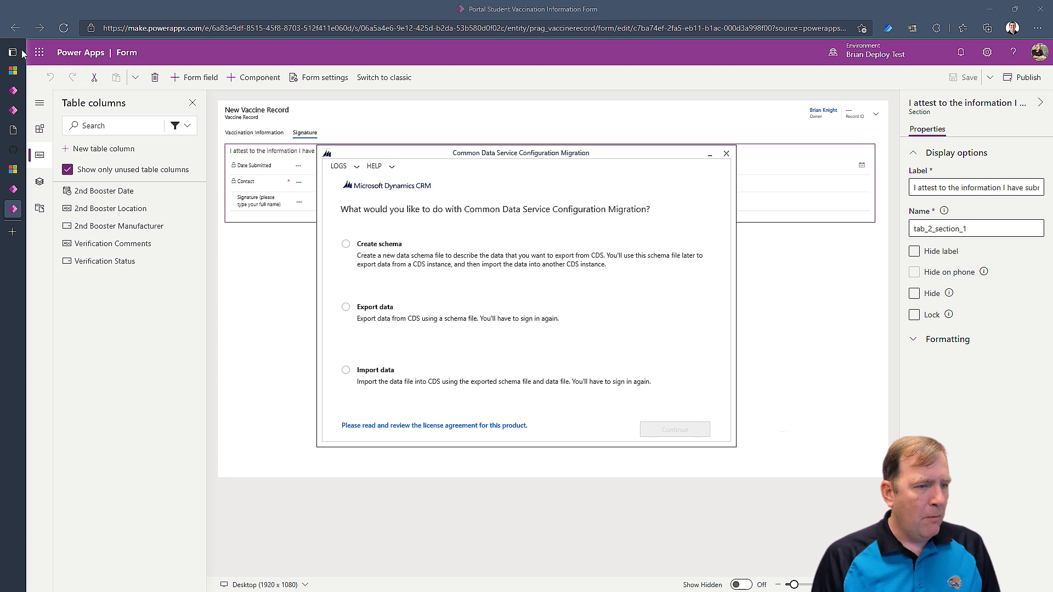
click(13, 192)
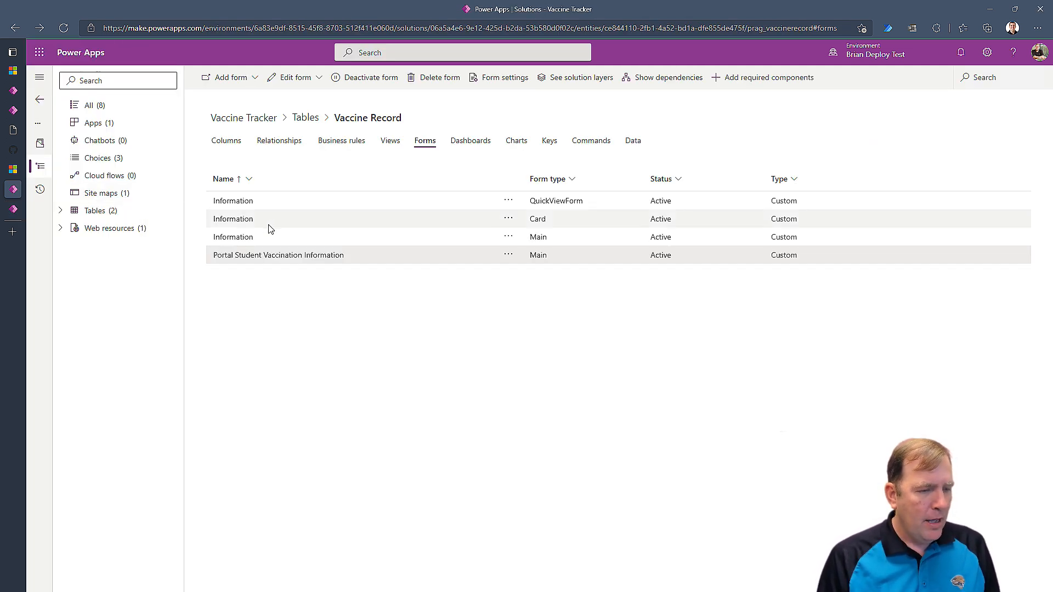
Review the portal, release and test-results tabs, close the form editor, then list Vaccine Record views.
click(11, 130)
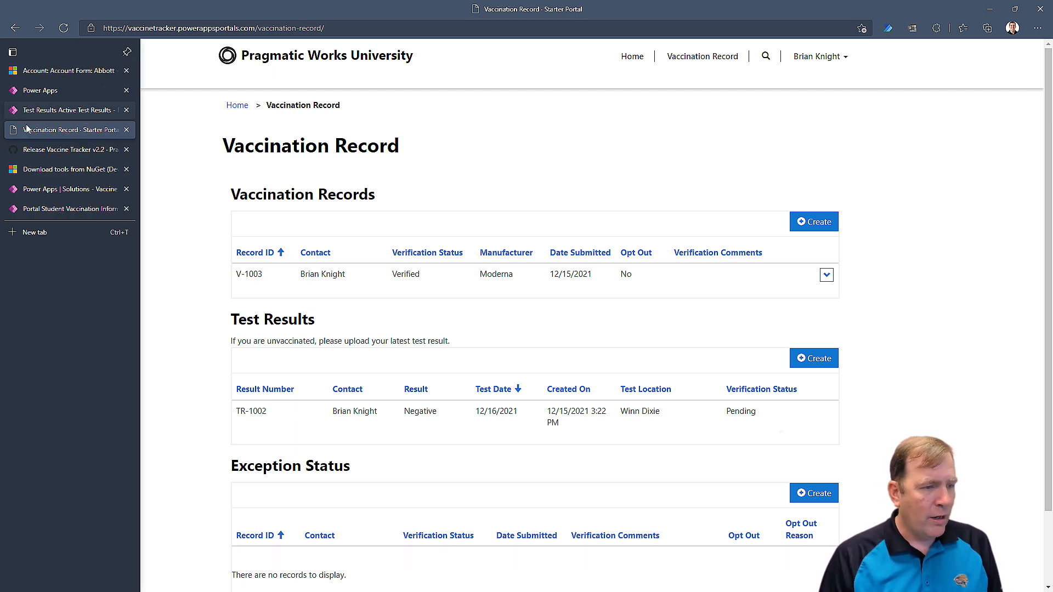
click(96, 152)
click(61, 113)
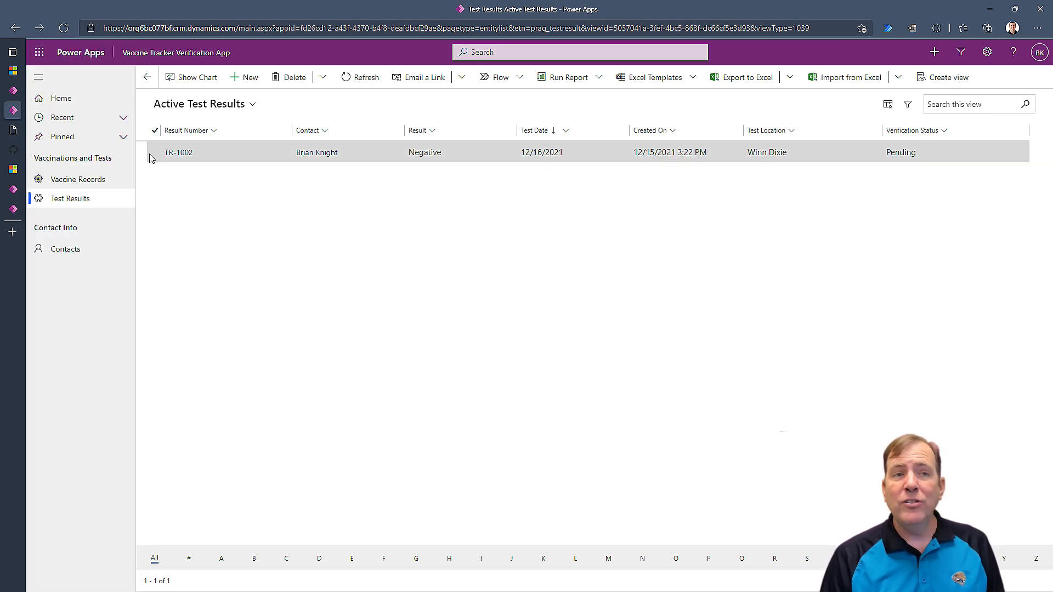
click(16, 213)
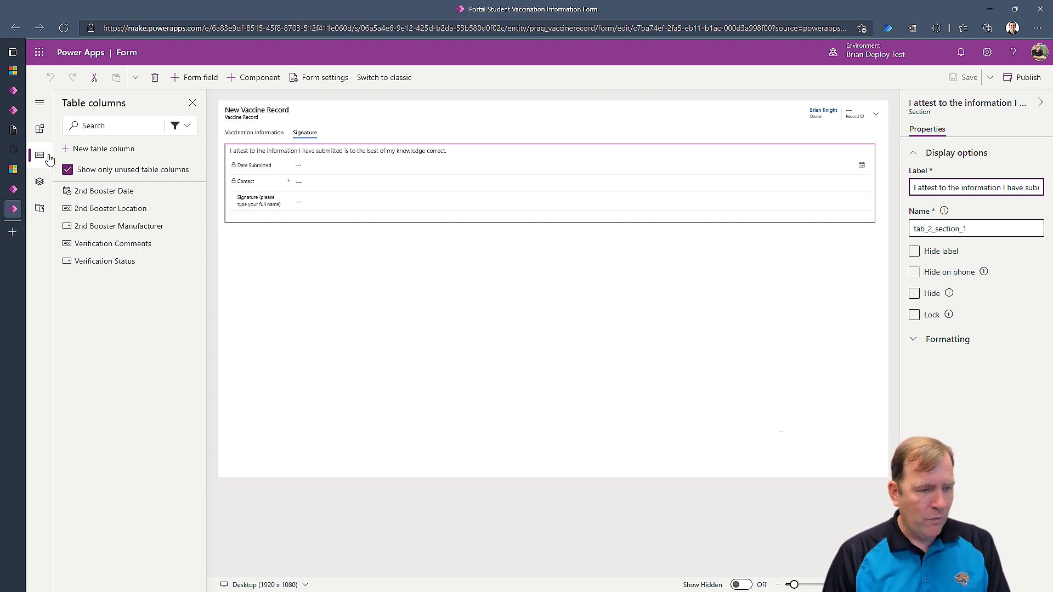
key(ctrl+w)
click(390, 142)
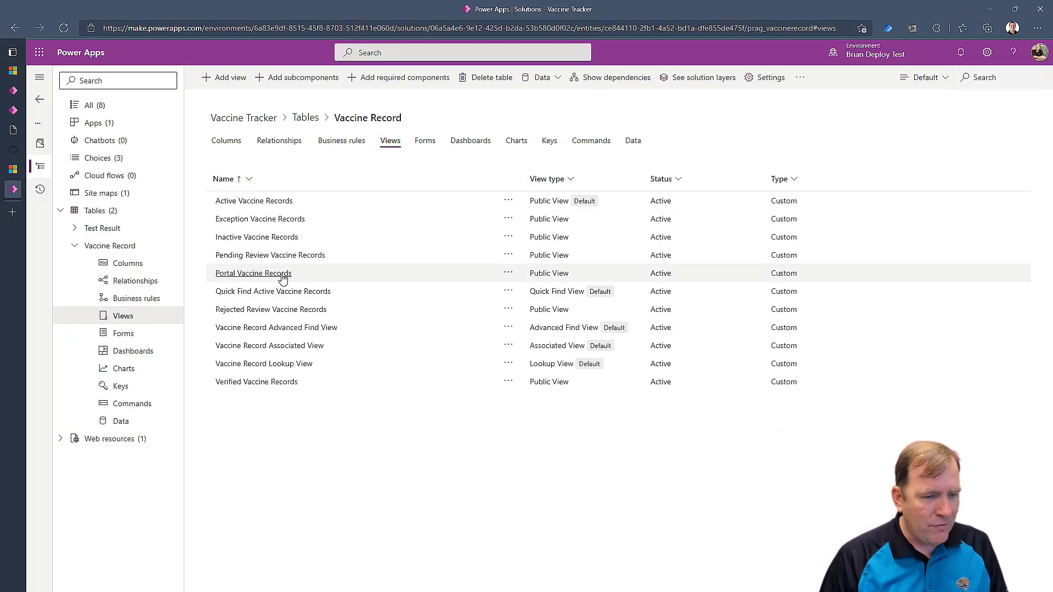
Inspect the Portal Vaccine Records view, reload the portal page, then return to the Solutions list.
click(282, 277)
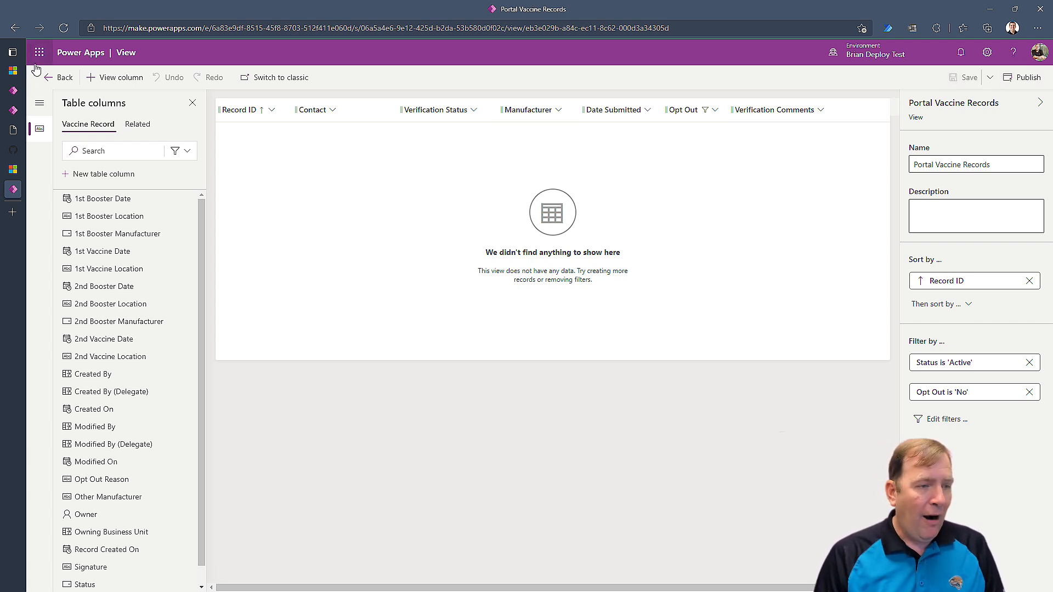
click(53, 79)
click(14, 131)
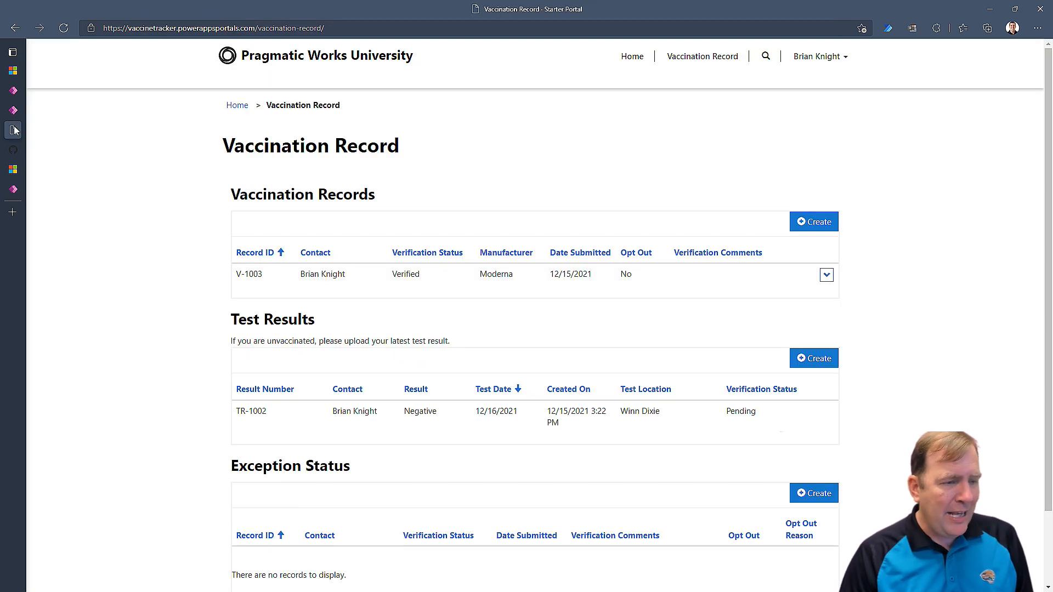
click(64, 28)
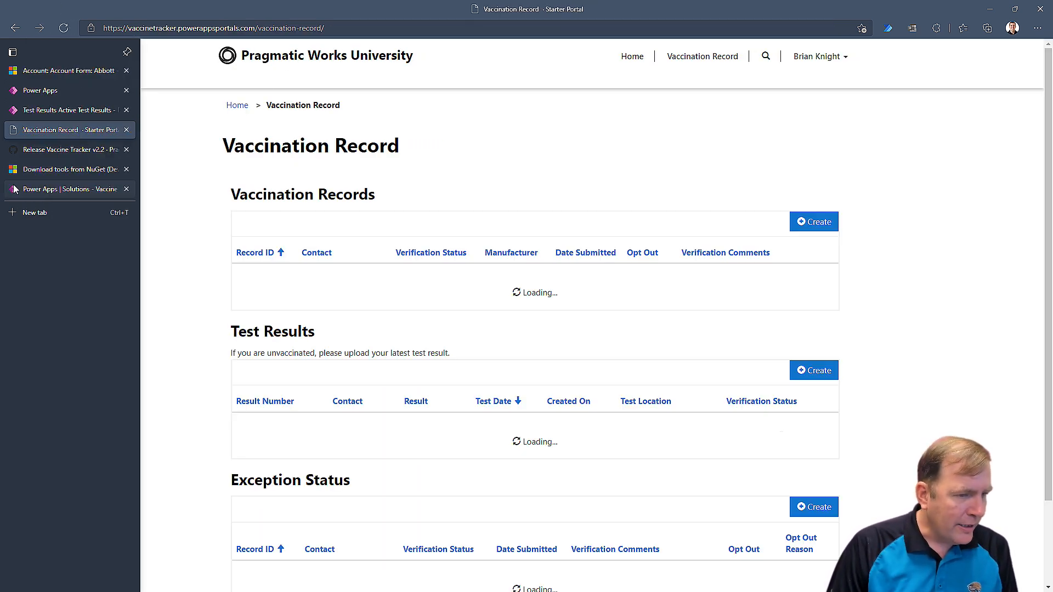
click(33, 190)
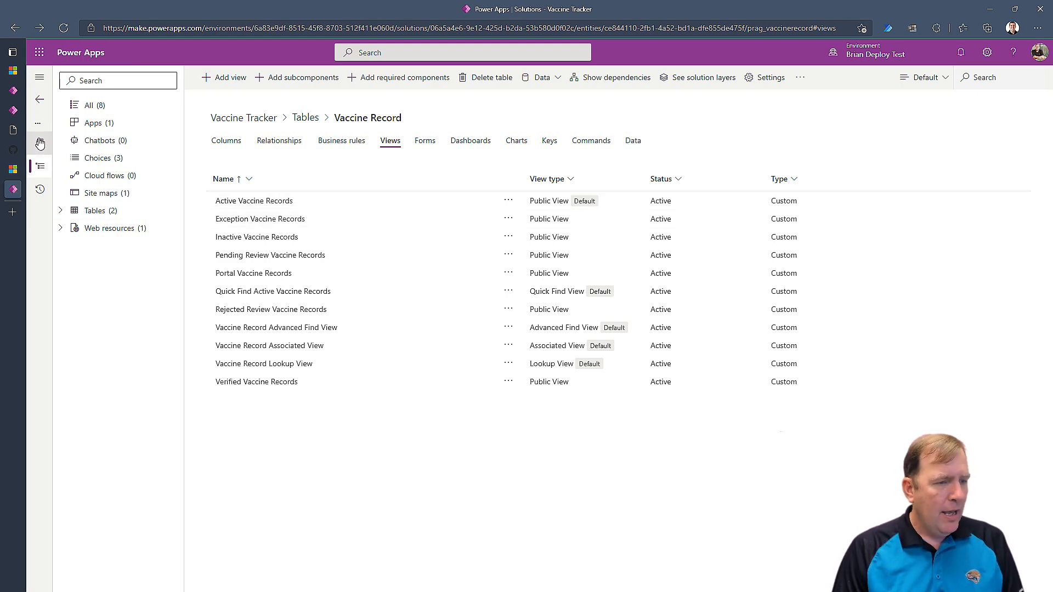
click(41, 97)
From Power Apps Home, open the Portal Vaccine Tracker Target site under Your apps.
click(45, 99)
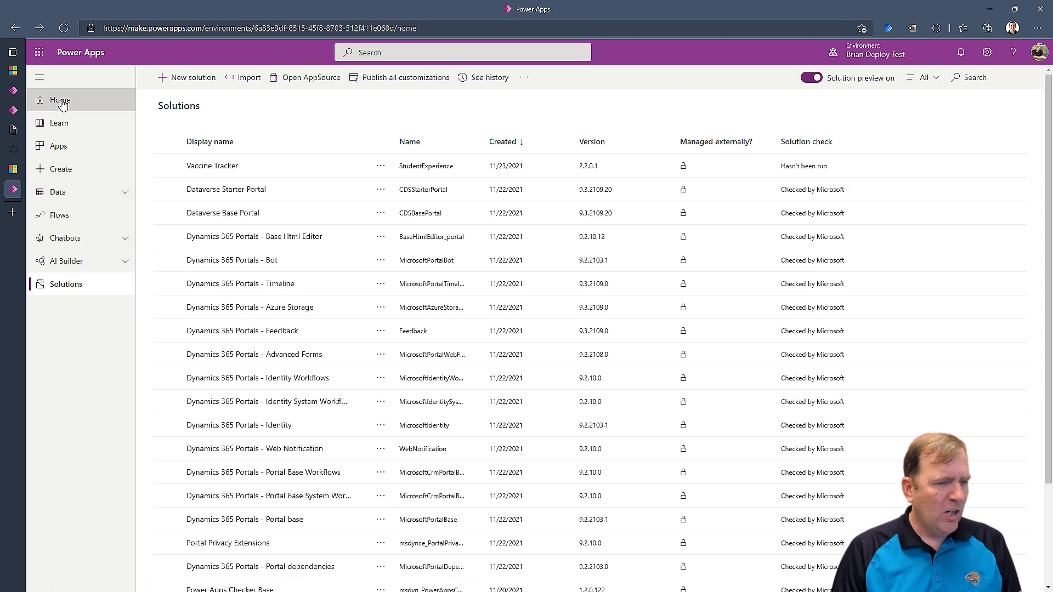
scroll(400, 329, down, 2)
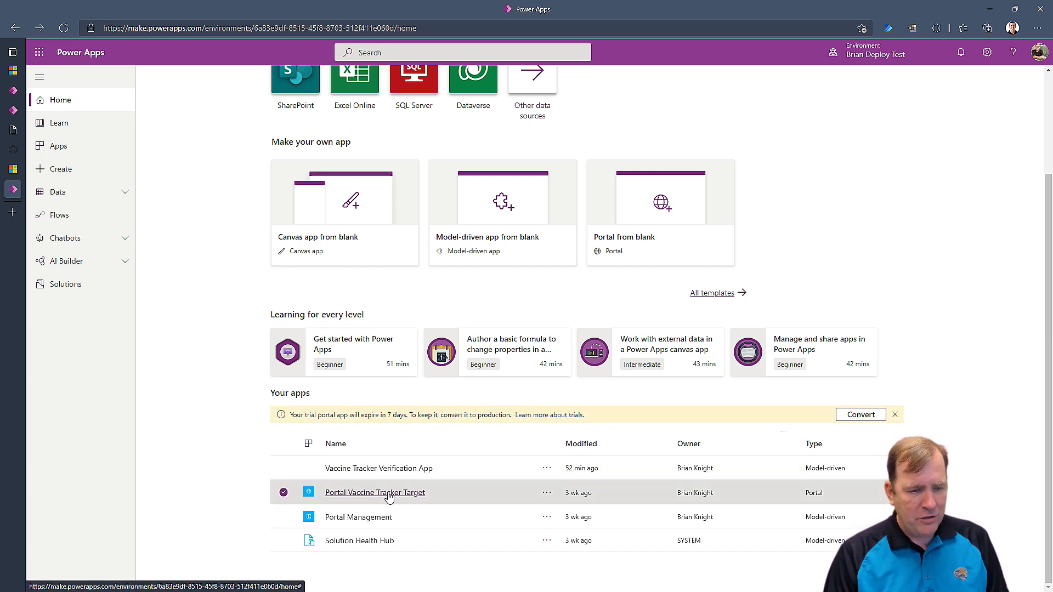
click(389, 494)
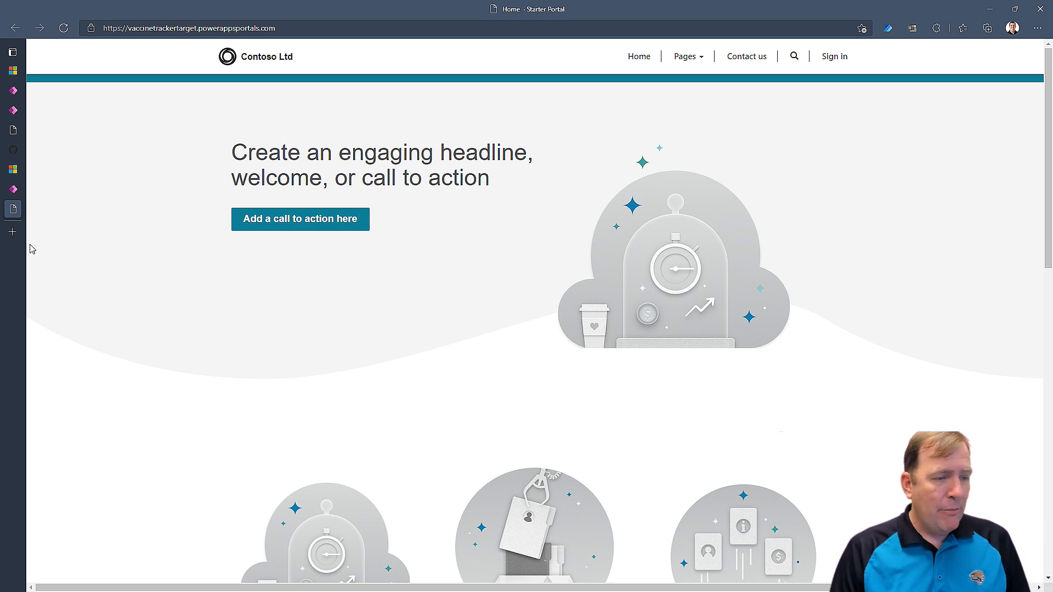
Back on Home, view the Portal Vaccine Tracker Target portal's details.
click(23, 193)
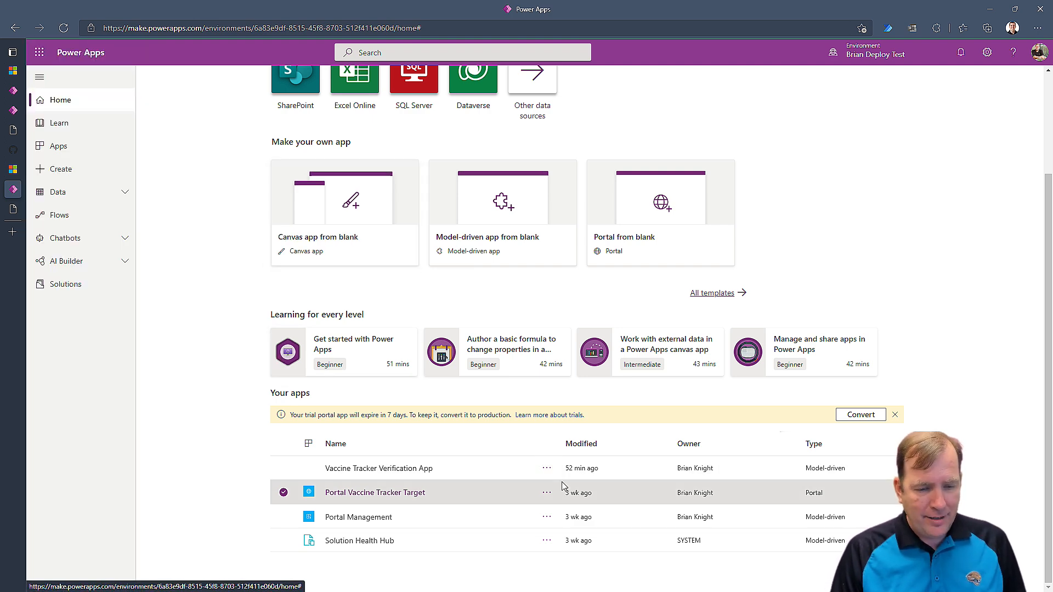
key(ctrl)
key(ctrl)
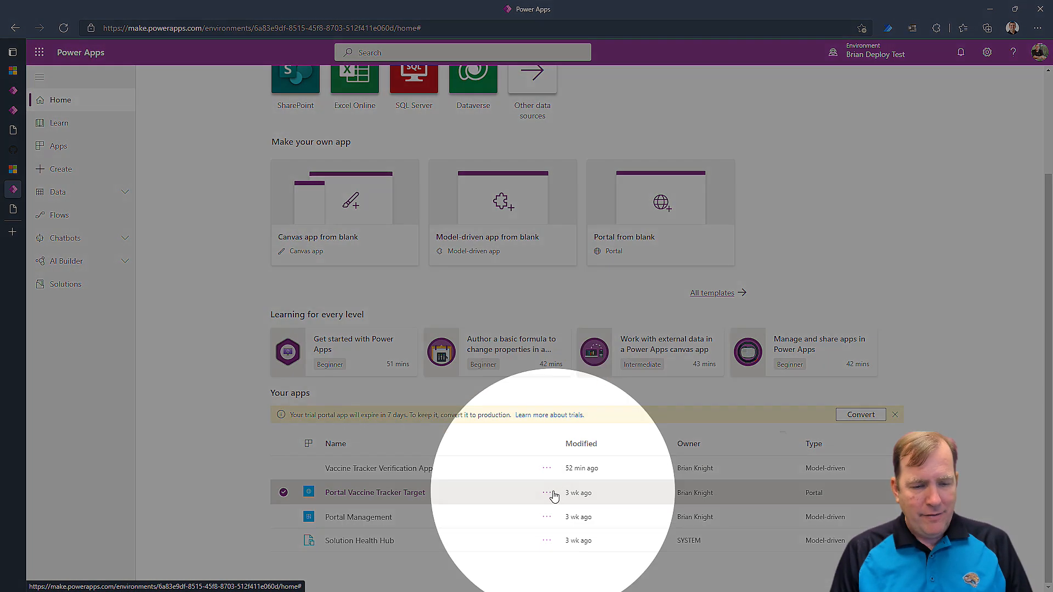
click(553, 495)
click(554, 495)
click(549, 493)
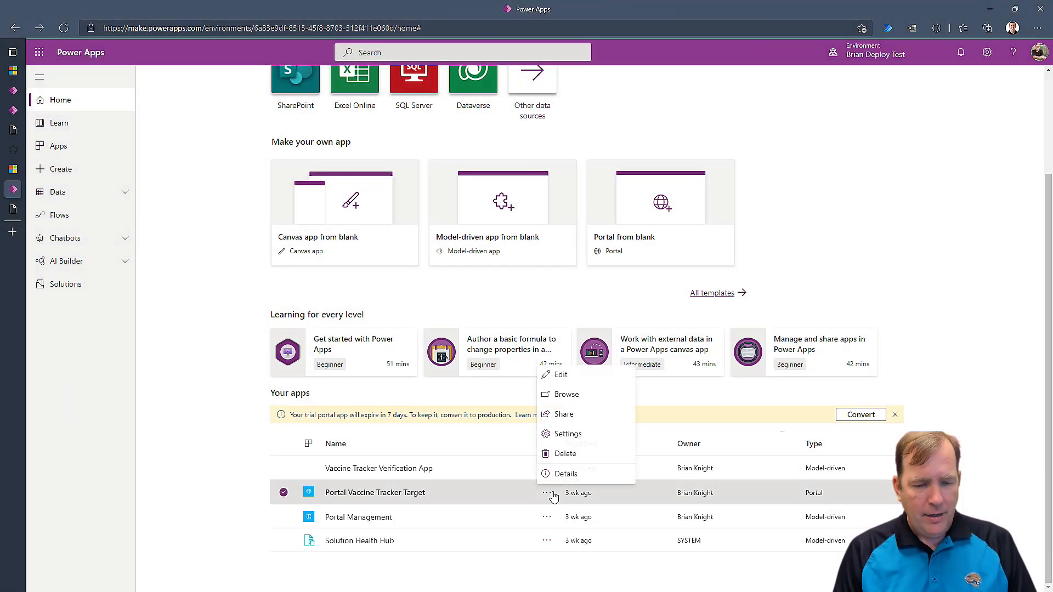
click(581, 477)
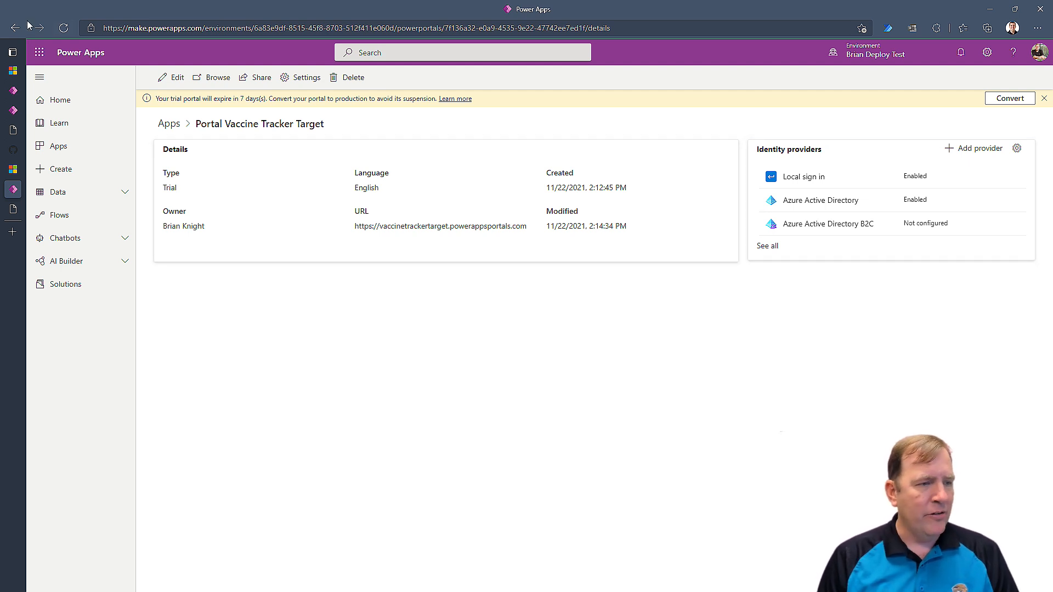
Open Settings for Portal Vaccine Tracker Target and go to its administration page.
click(11, 29)
scroll(549, 455, down, 2)
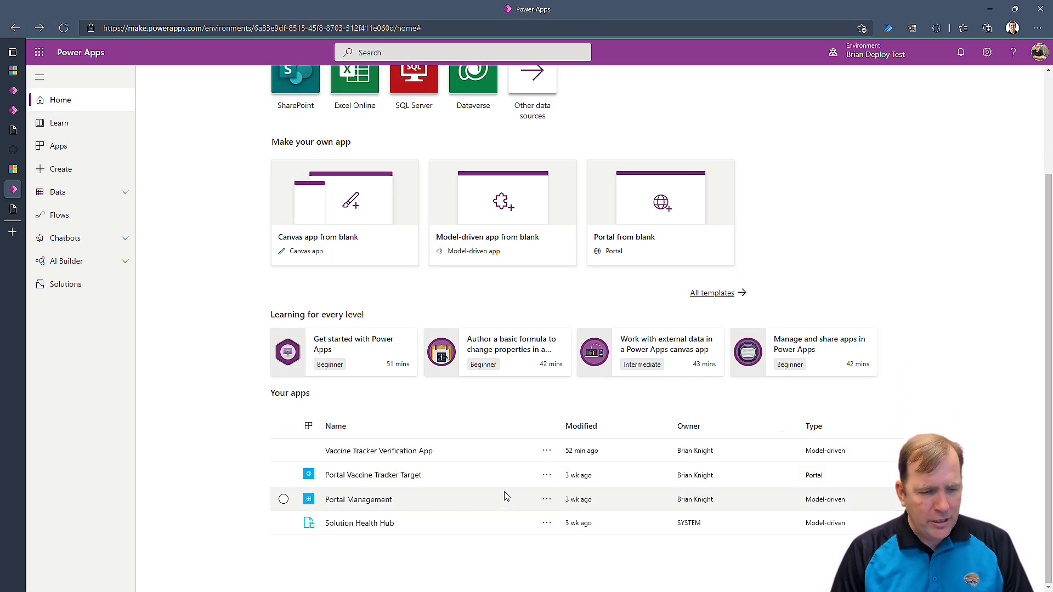
click(552, 485)
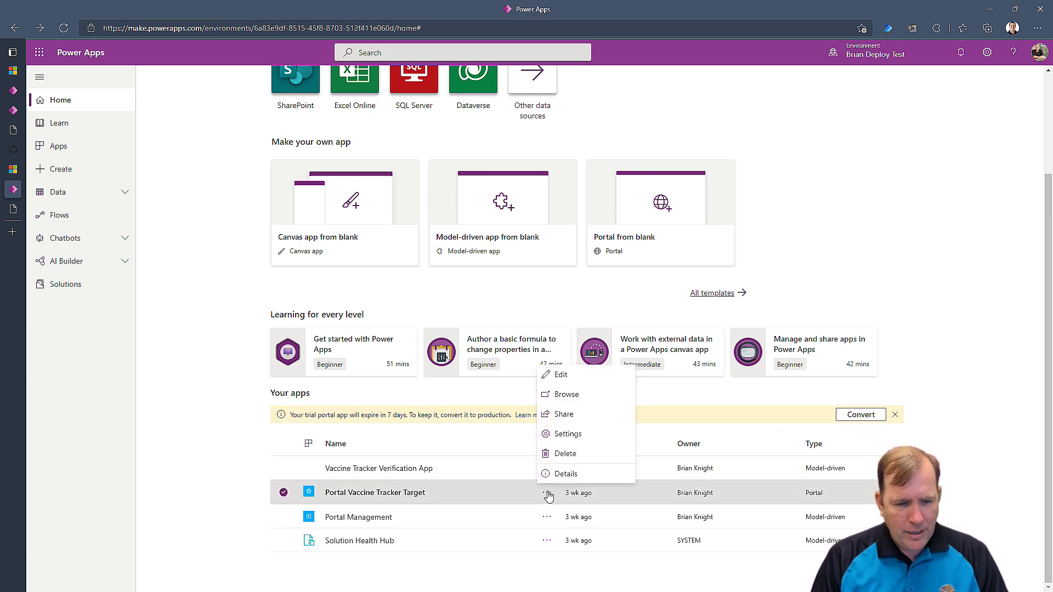
click(616, 440)
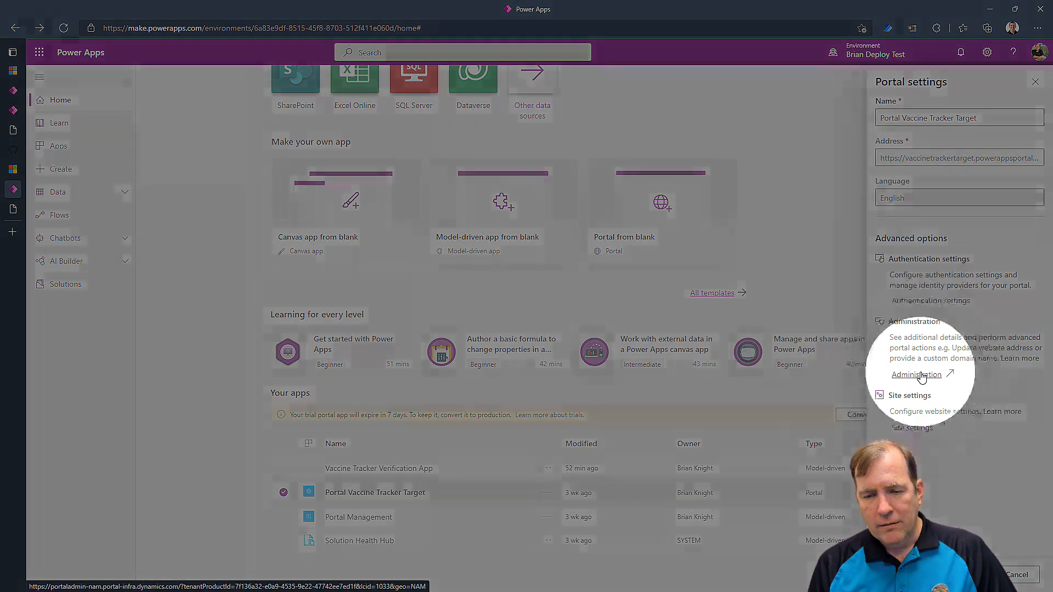
click(922, 376)
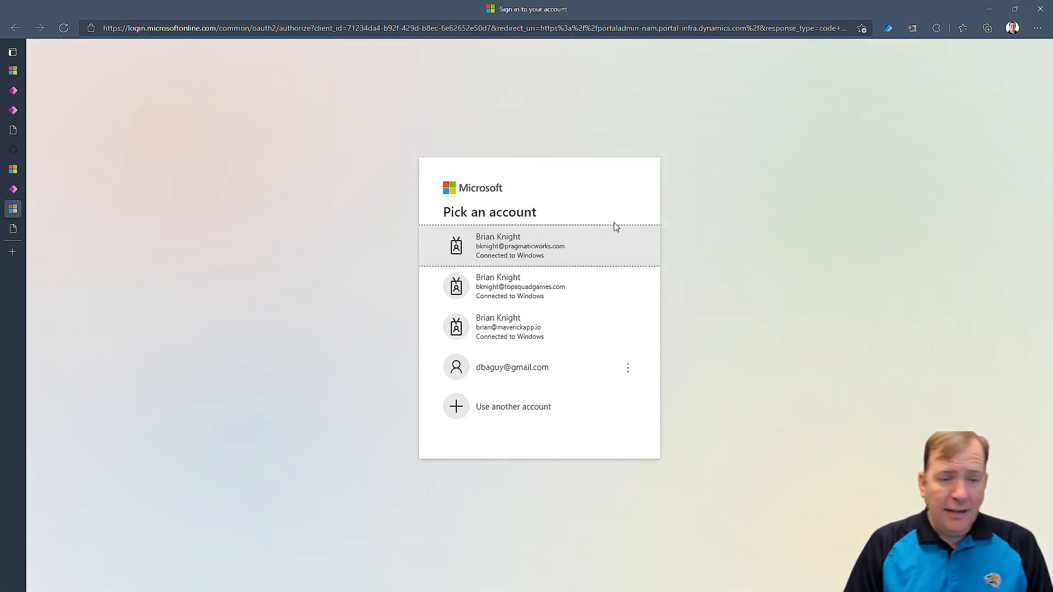
Sign in with the work account, select Starter Portal as the website record, and Update.
click(500, 244)
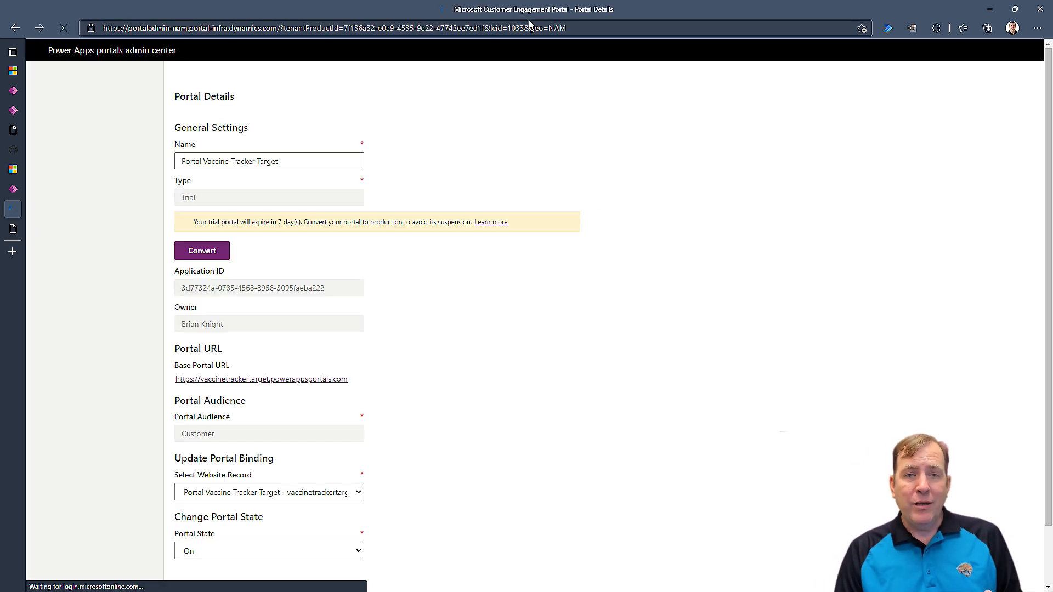
scroll(406, 235, down, 2)
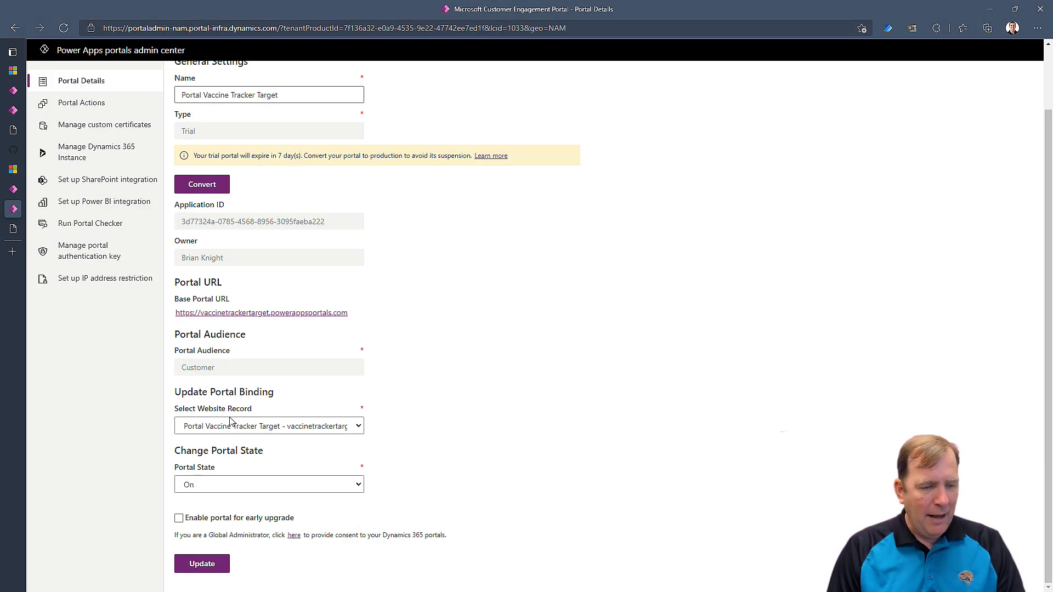
click(254, 427)
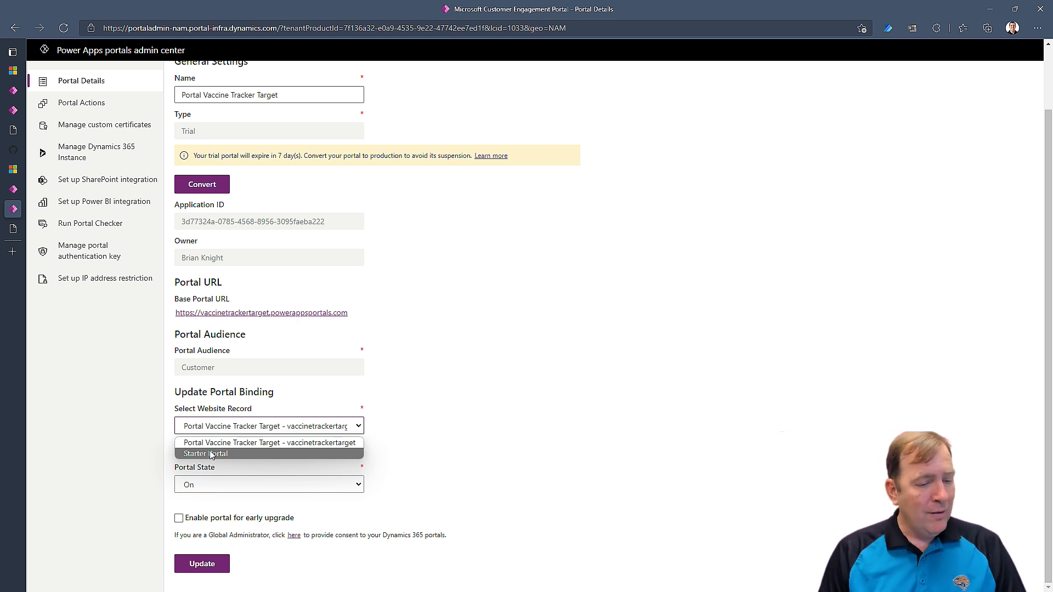
click(211, 454)
click(212, 563)
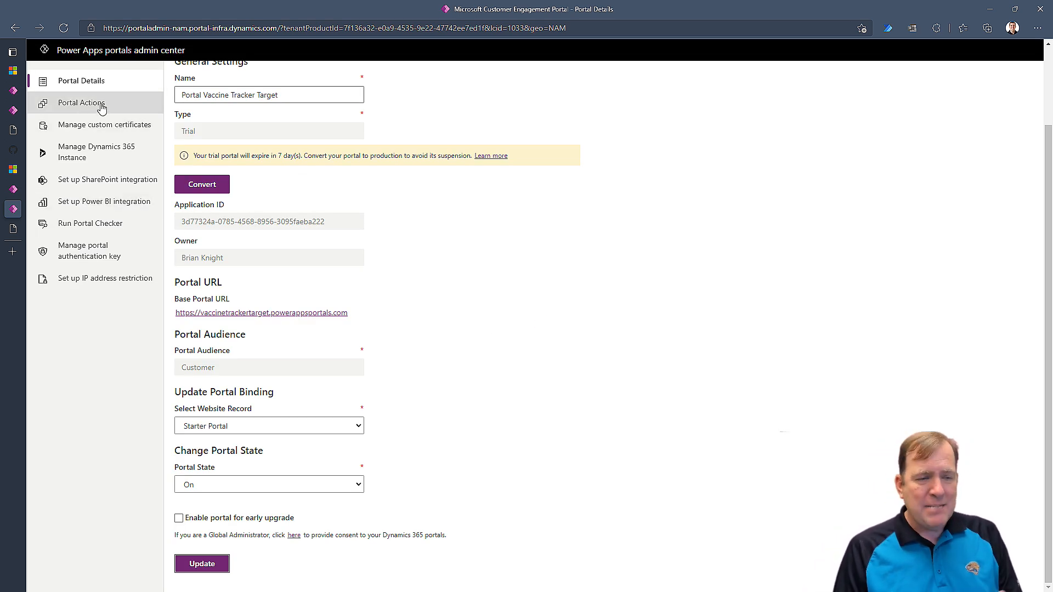
Reload the live portal to check the binding, then close the site and Portal settings.
mouse_move(14, 189)
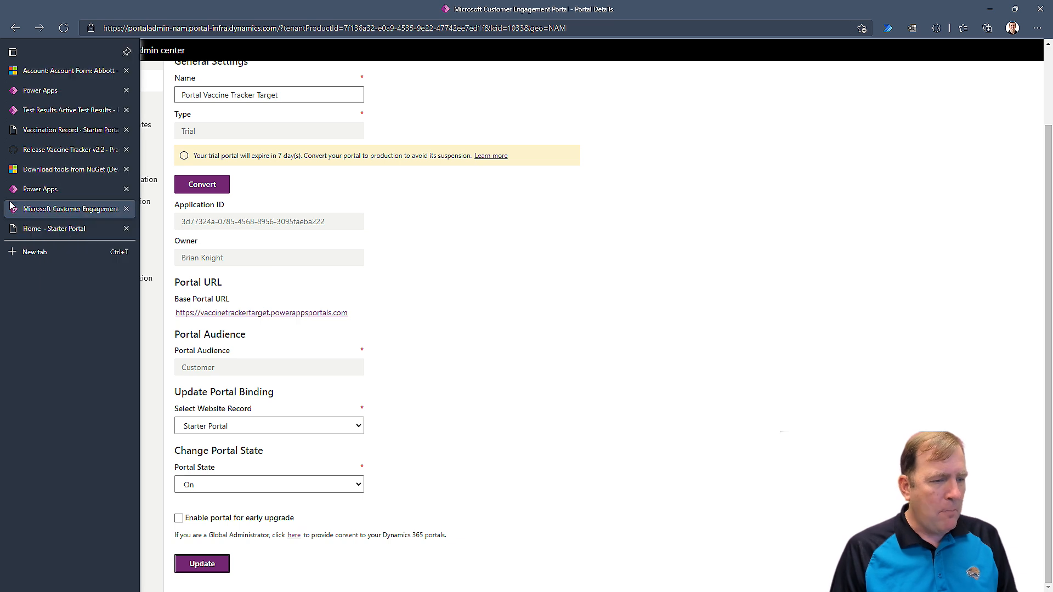
click(66, 189)
mouse_move(19, 245)
click(49, 228)
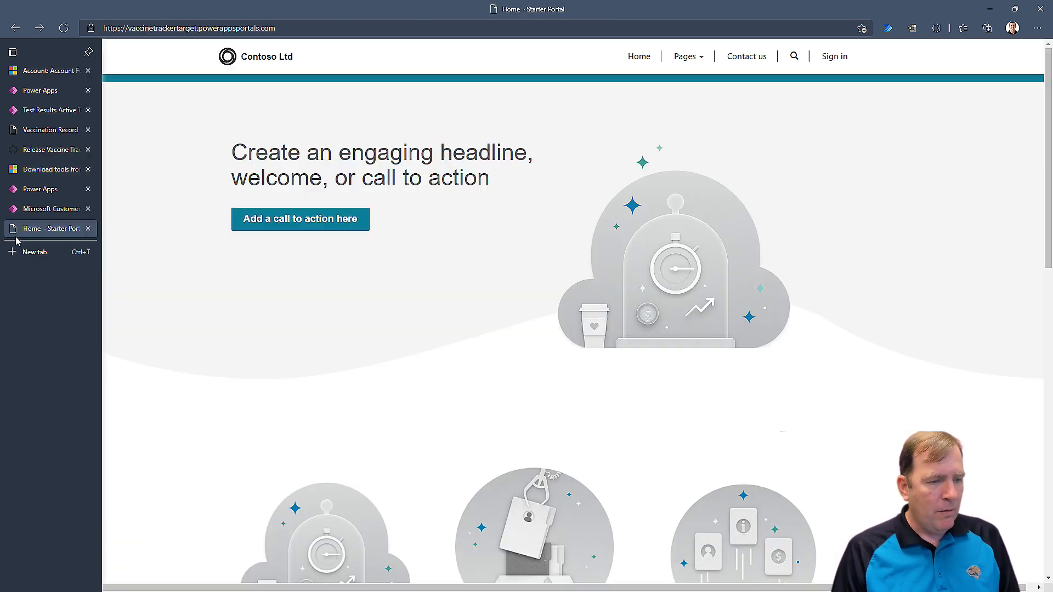
click(63, 27)
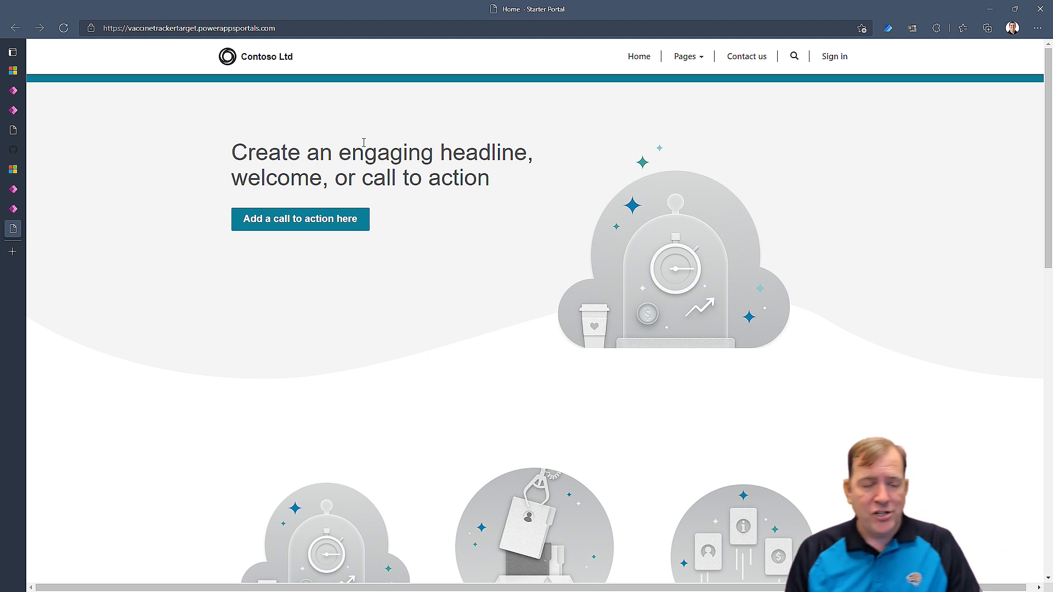
key(ctrl+w)
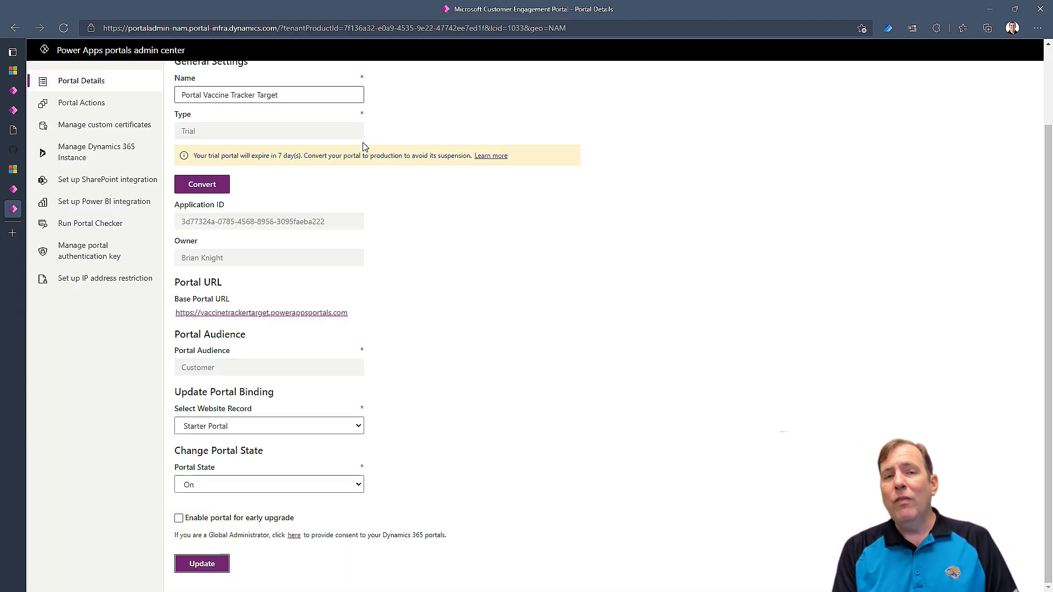
click(16, 192)
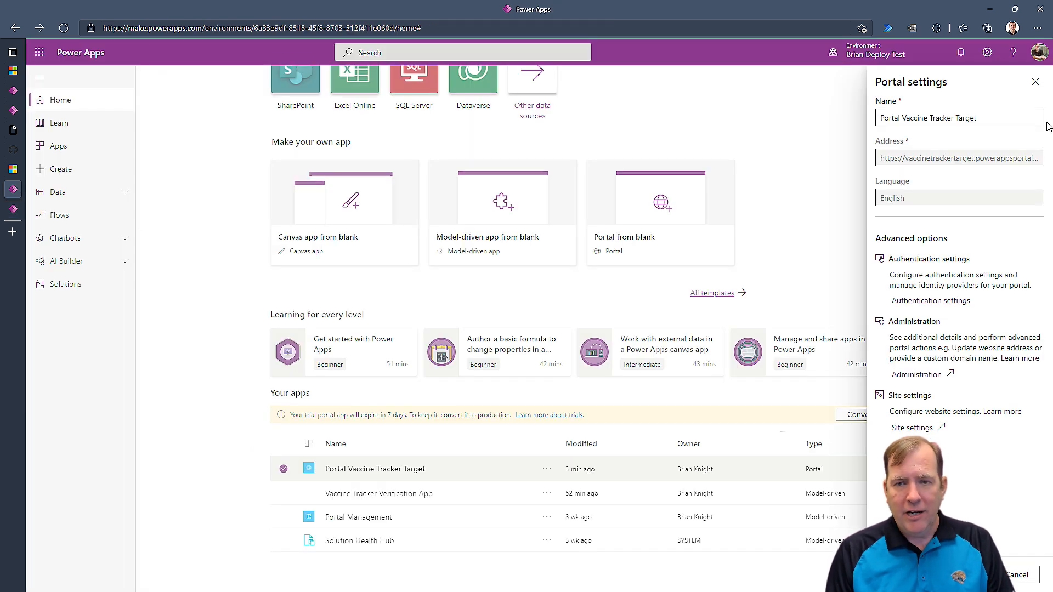
click(1035, 83)
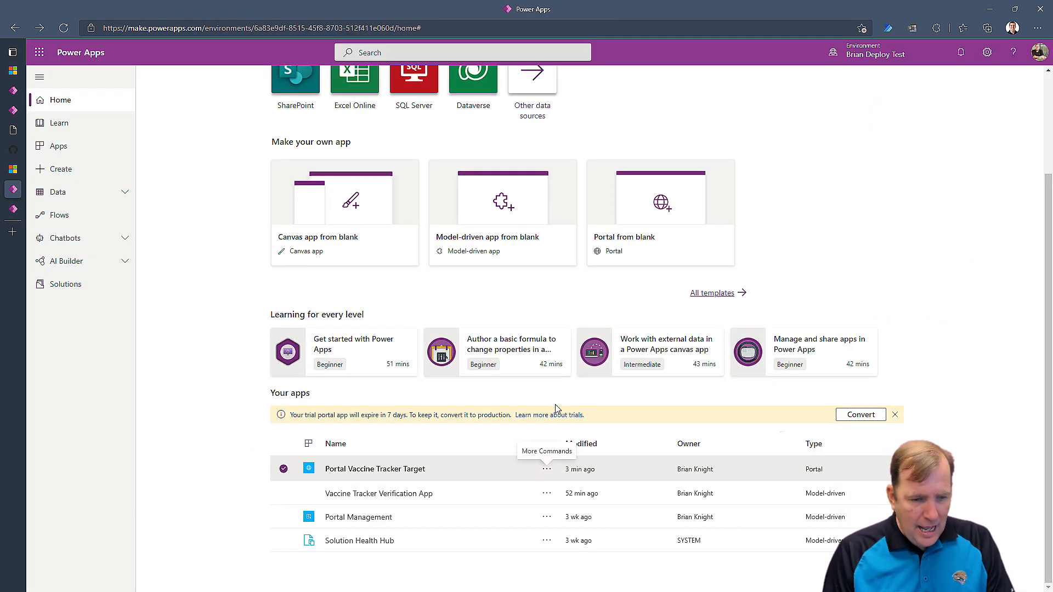
click(547, 469)
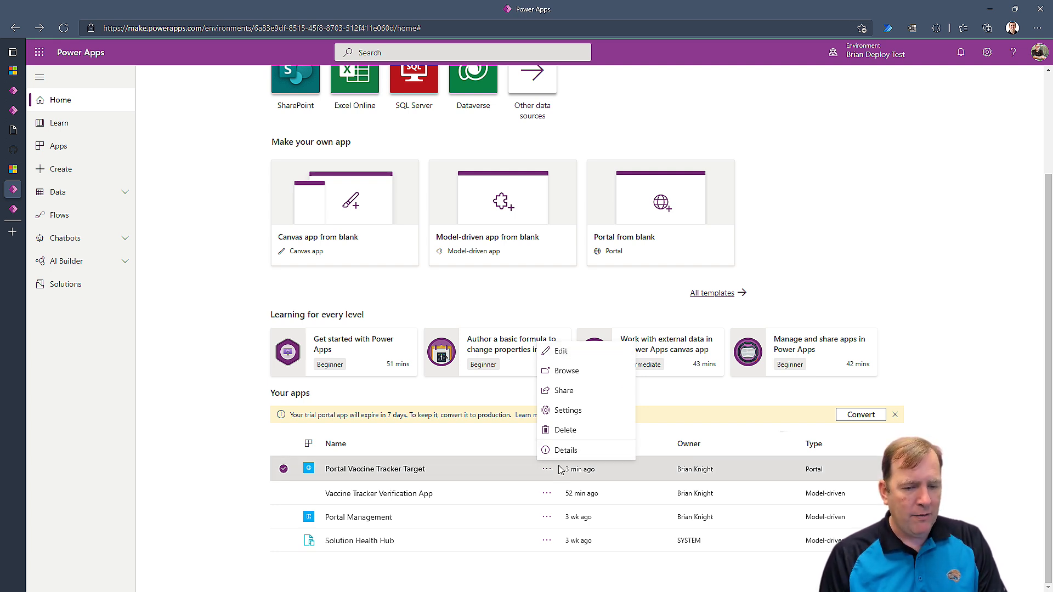
Choose Edit for Portal Vaccine Tracker Target to open it in portals Studio.
click(581, 358)
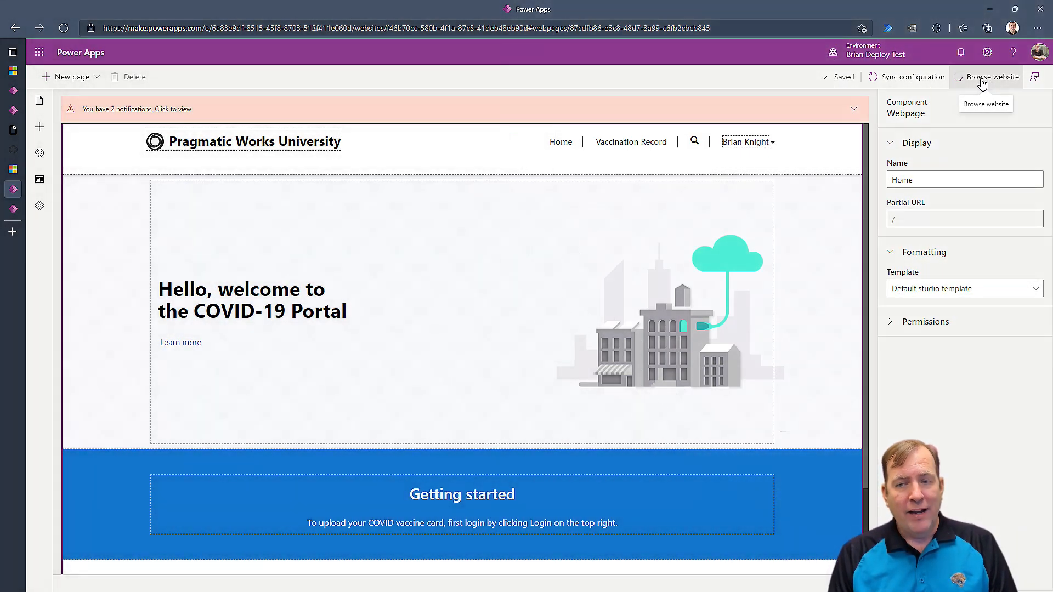
Preview the live site, reapply the binding Update in the admin center, recheck, and return to Studio.
click(987, 80)
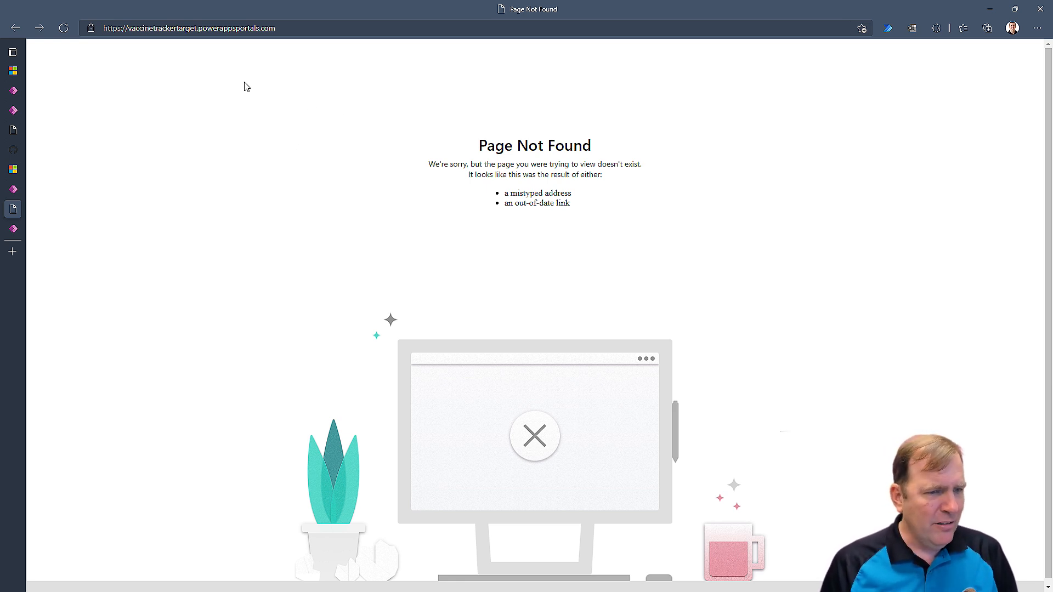
click(26, 236)
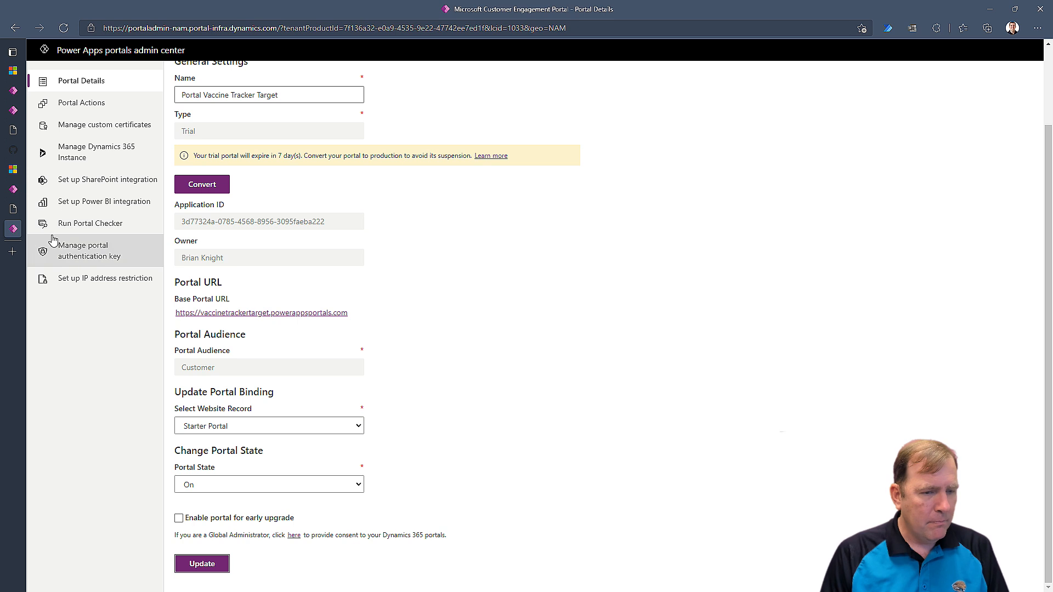
click(202, 565)
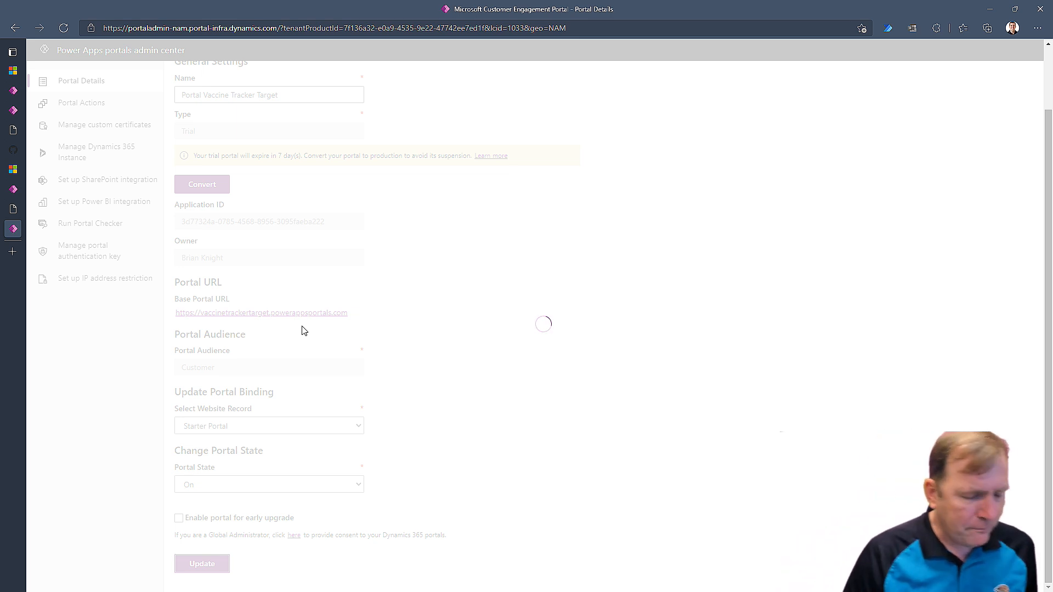
click(12, 211)
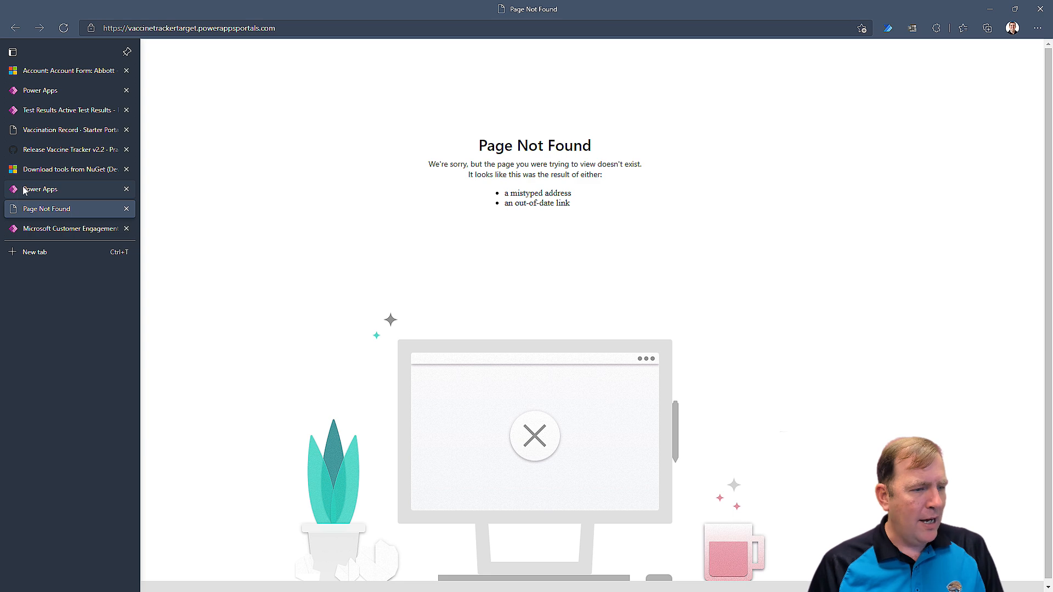
click(23, 189)
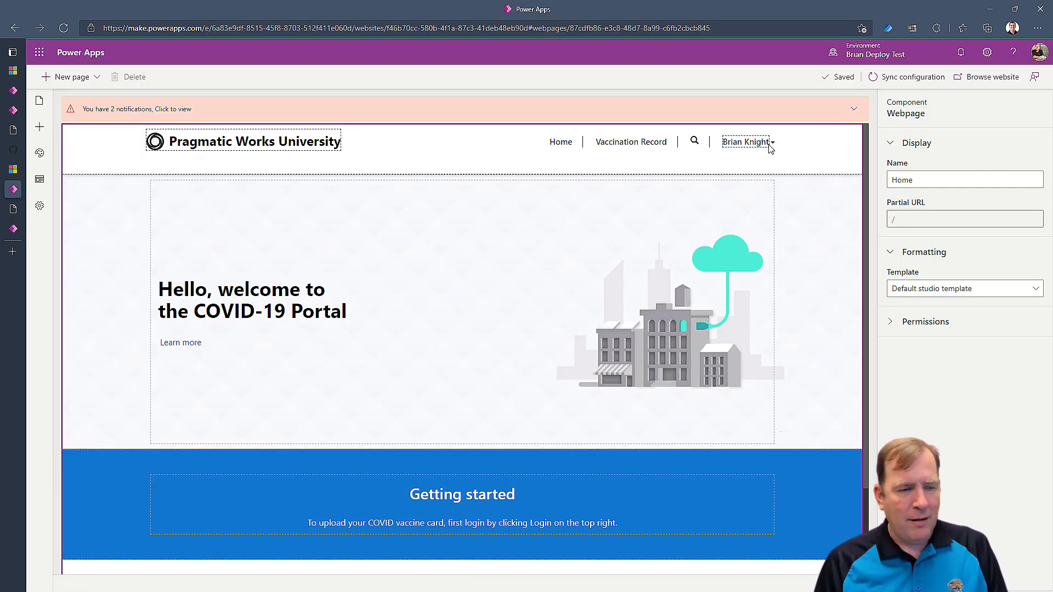
Replace 'Works' with 'My Company' to make the title Pragmatic My Company University, then sync configuration.
click(209, 144)
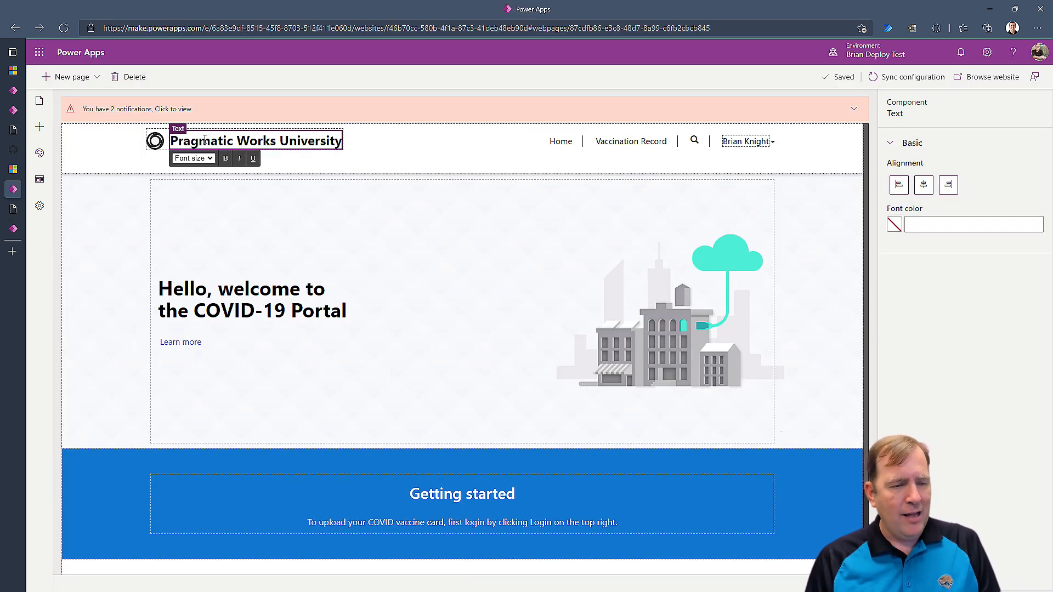
drag(216, 139, 257, 140)
click(277, 139)
triple_click(284, 140)
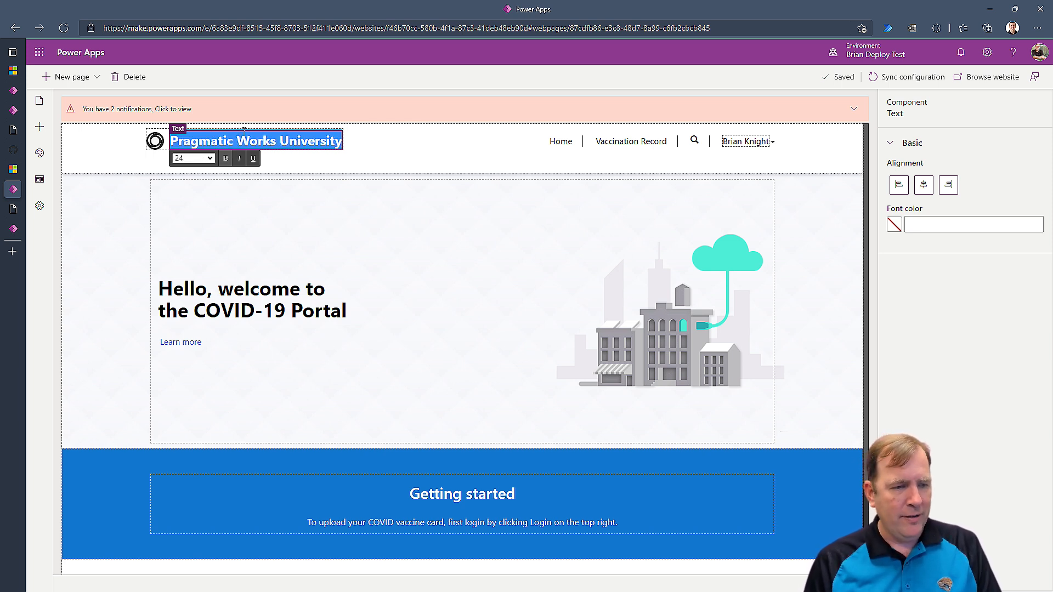
double_click(245, 141)
text(My Company)
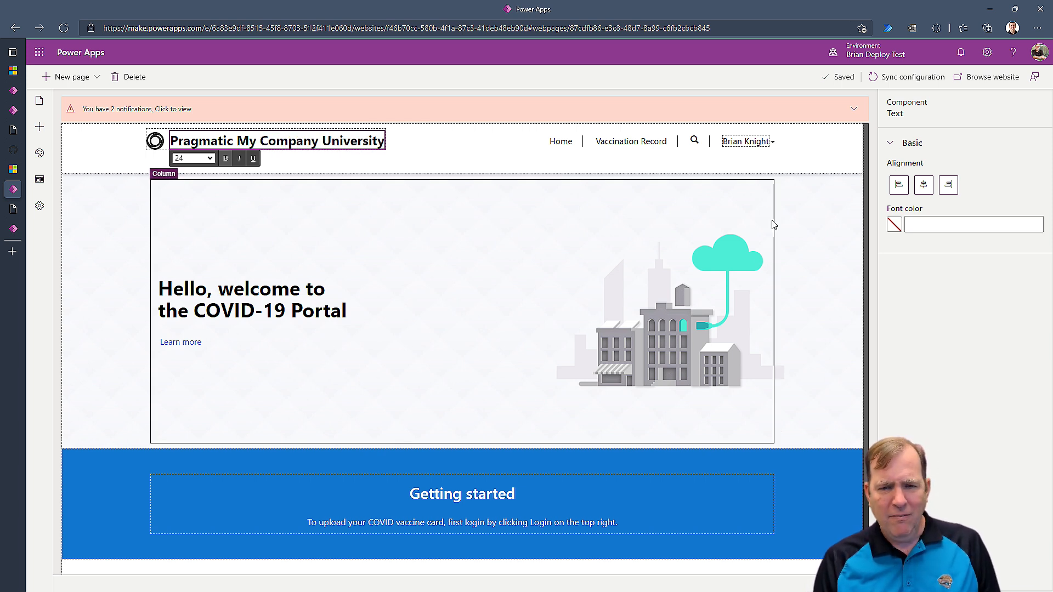
click(807, 259)
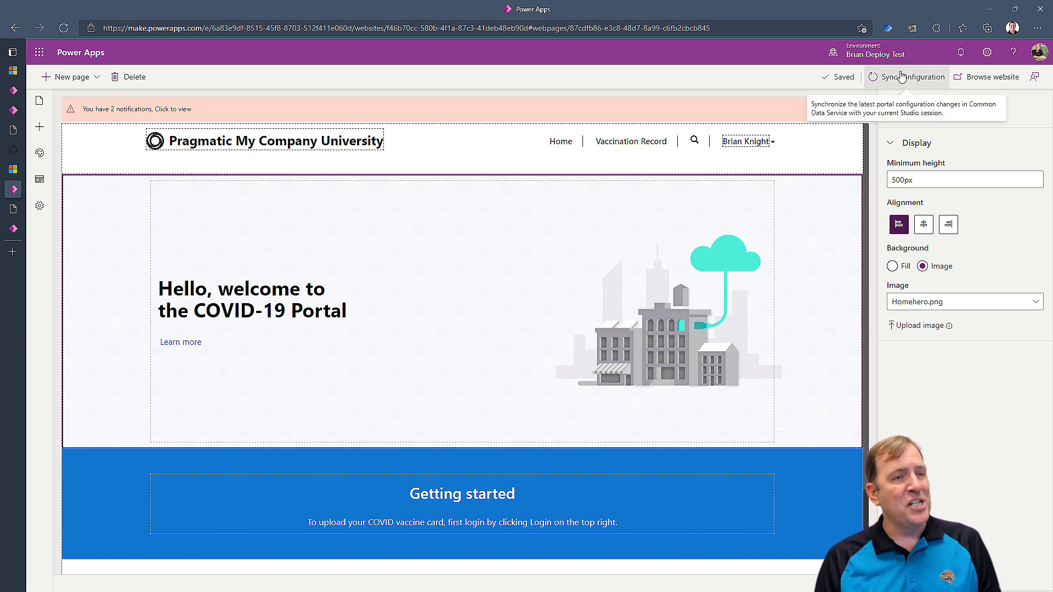
click(900, 77)
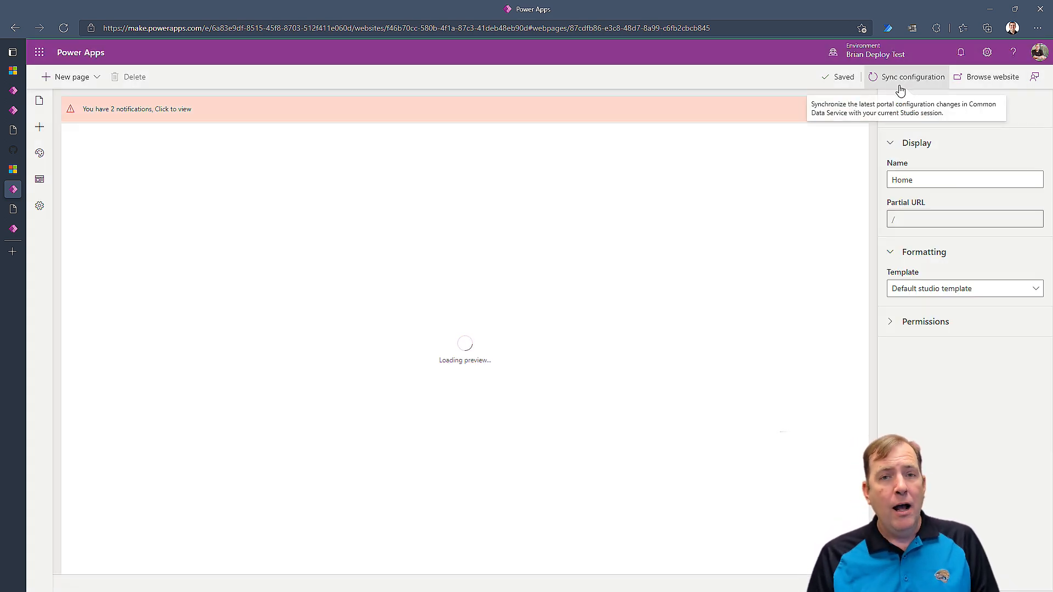
Browse the live rebranded portal and go to its Sign in page.
click(1002, 81)
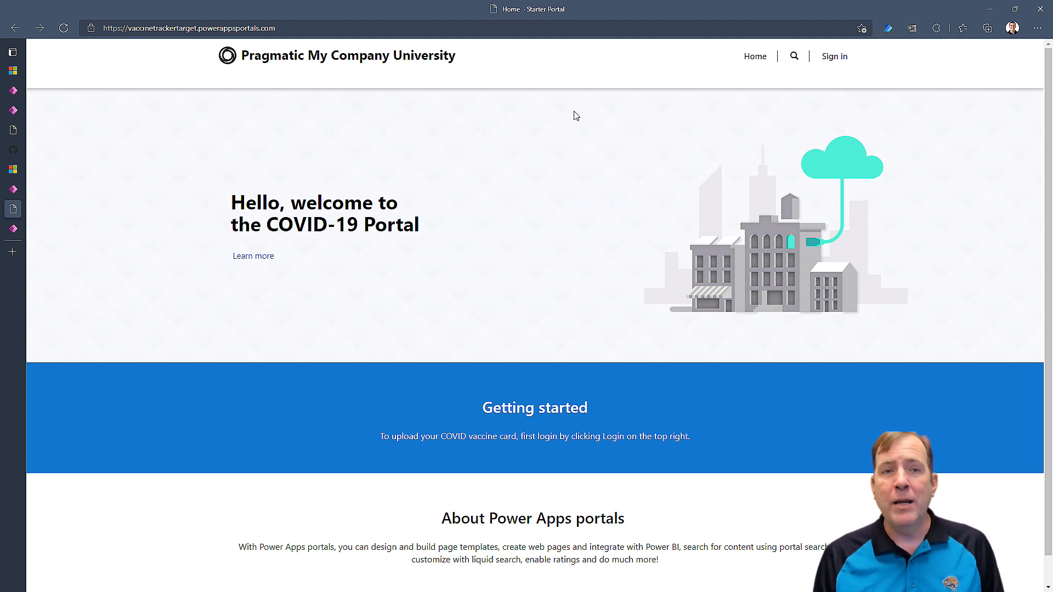
click(840, 62)
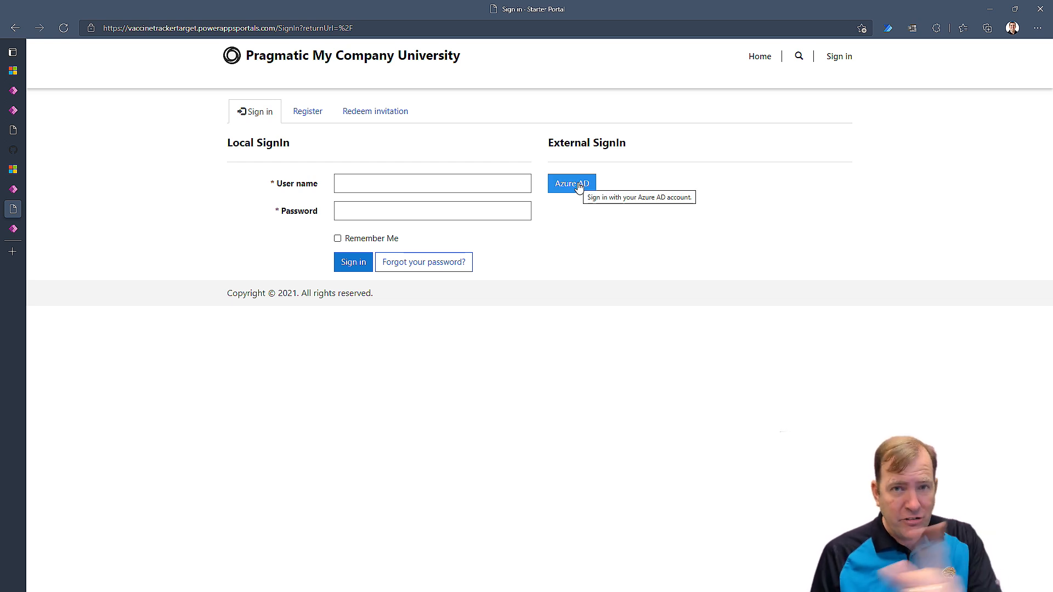
Sign in via Azure AD with the work account, consenting for the organisation and accepting permissions.
click(579, 186)
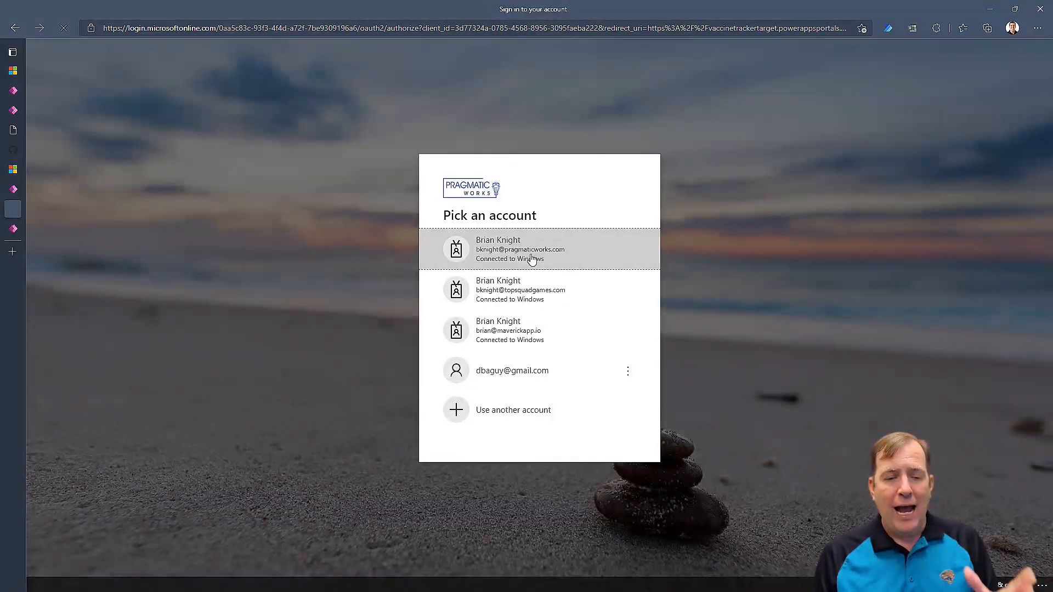
click(533, 259)
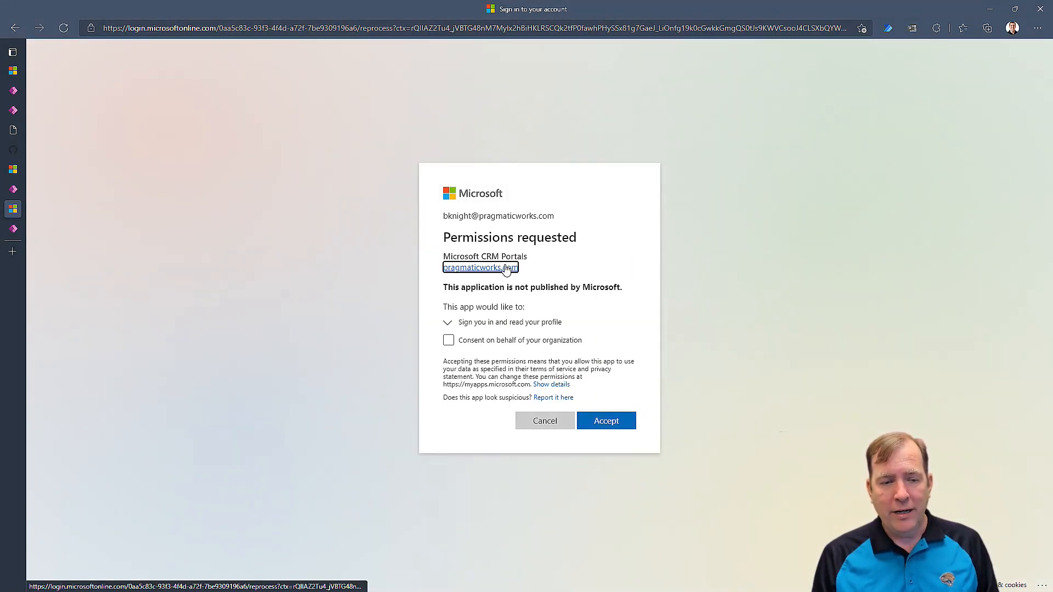
click(508, 344)
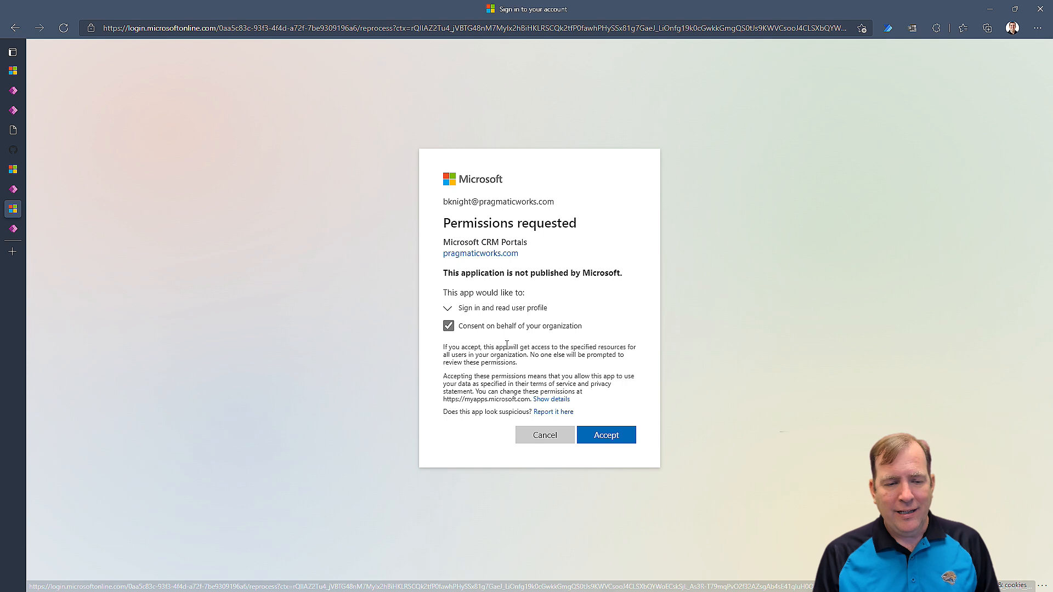
click(615, 436)
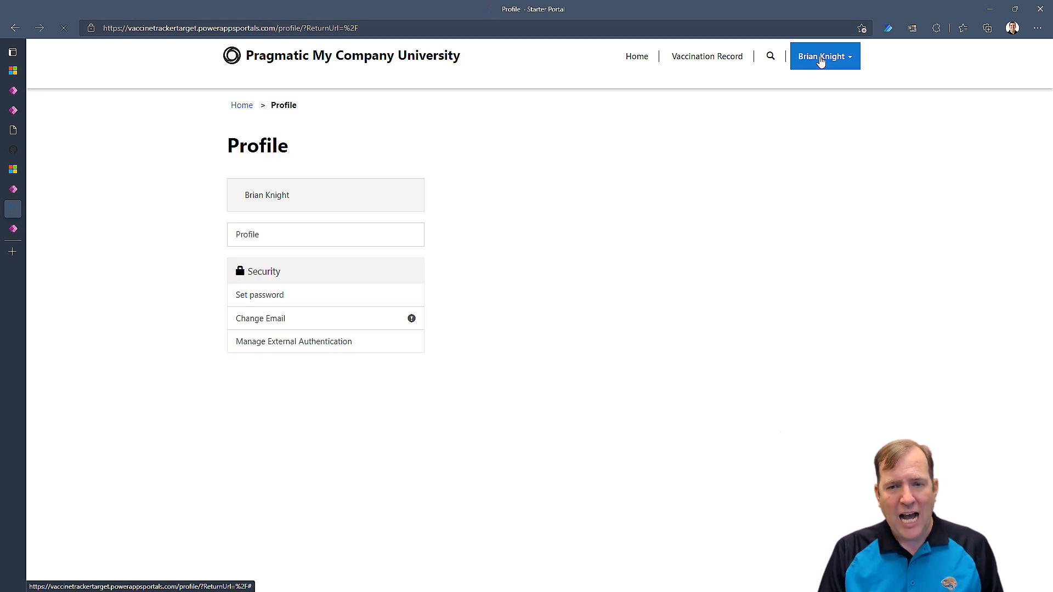
Open the portal's Vaccination Record page, glance at the editor and admin center tabs, then return to it.
click(713, 57)
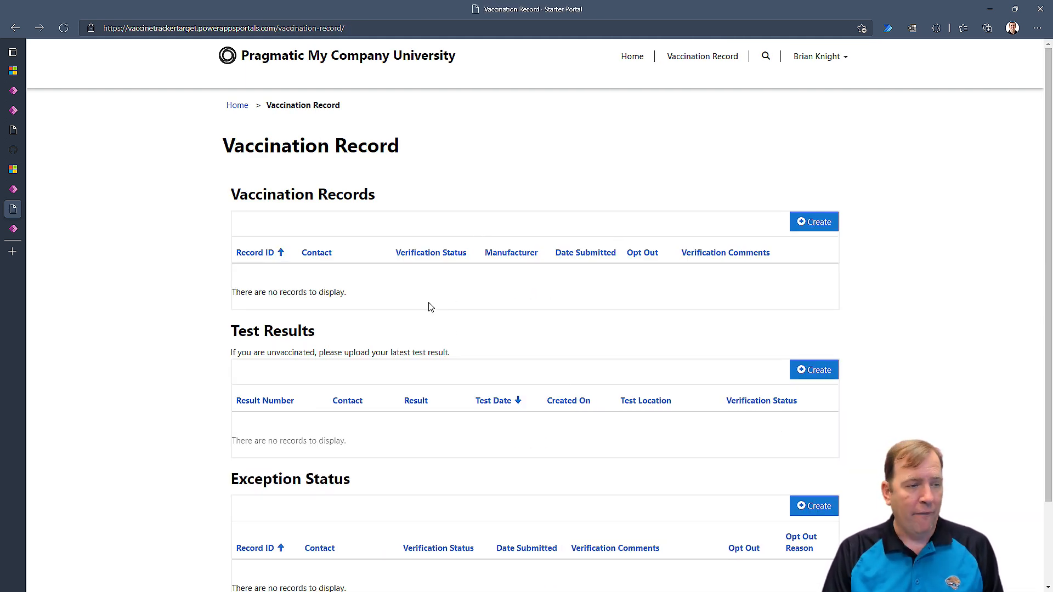
click(14, 189)
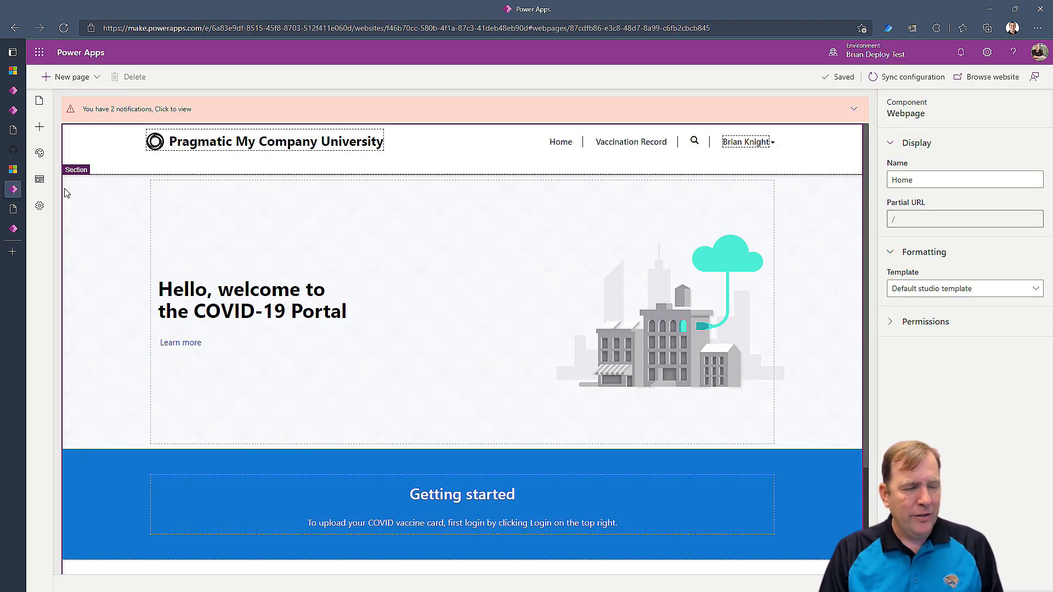
click(14, 229)
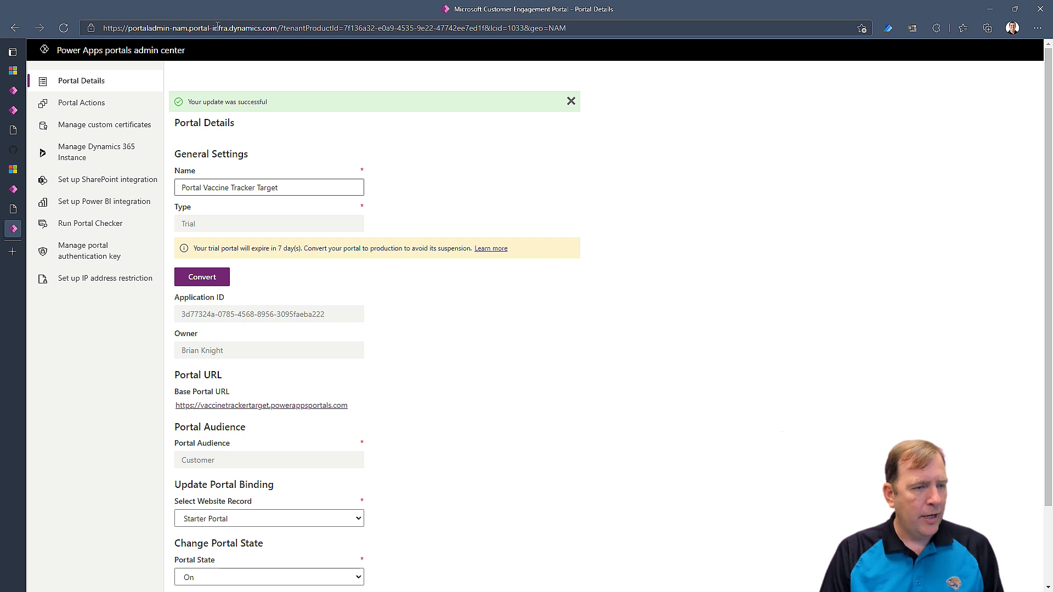
click(14, 130)
Switch Power Apps from the home page to the deploy test environment.
click(13, 111)
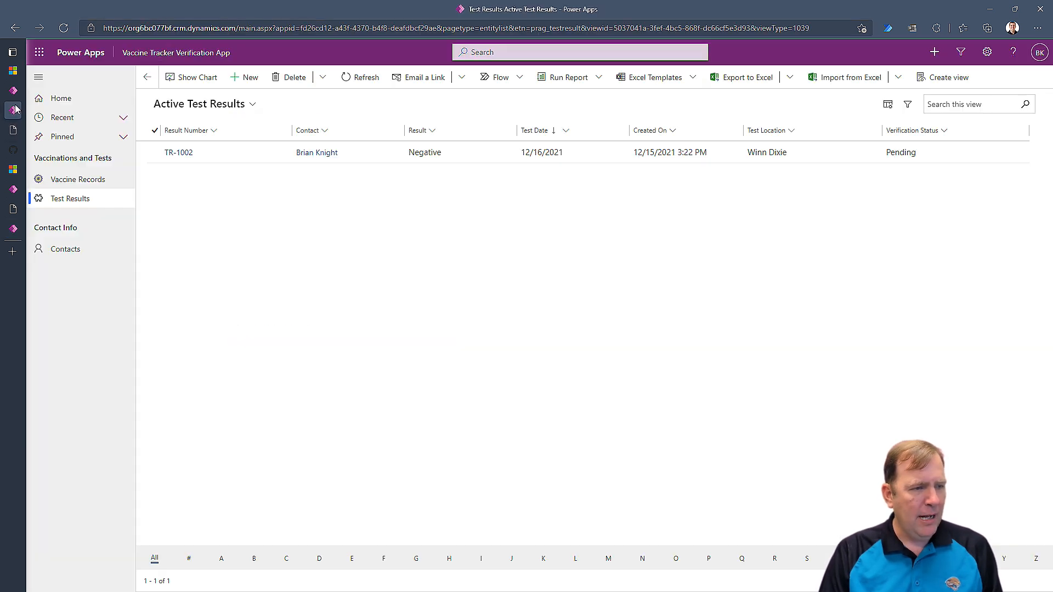
click(14, 91)
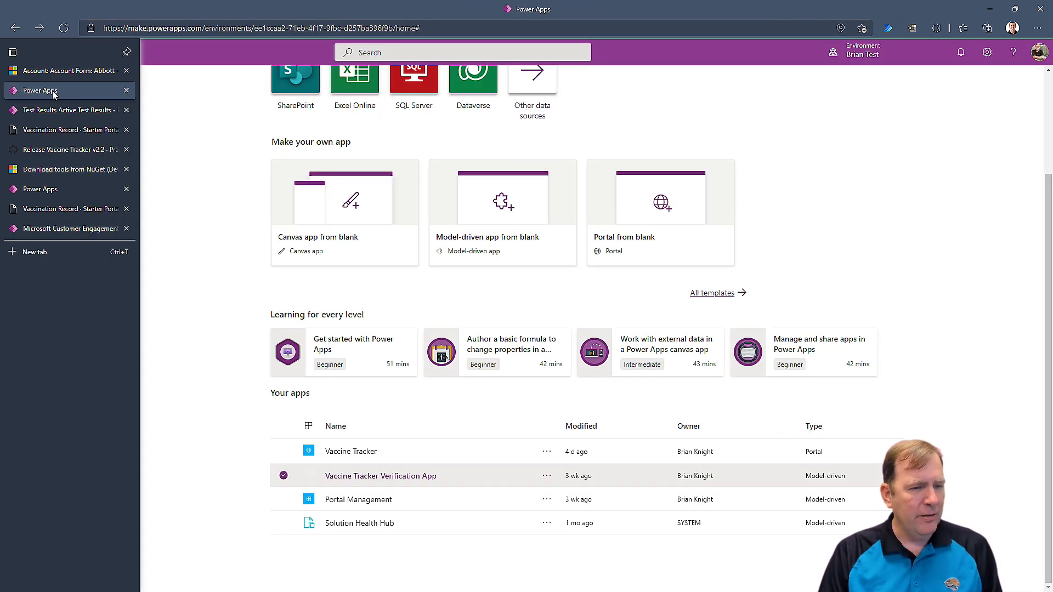
click(854, 51)
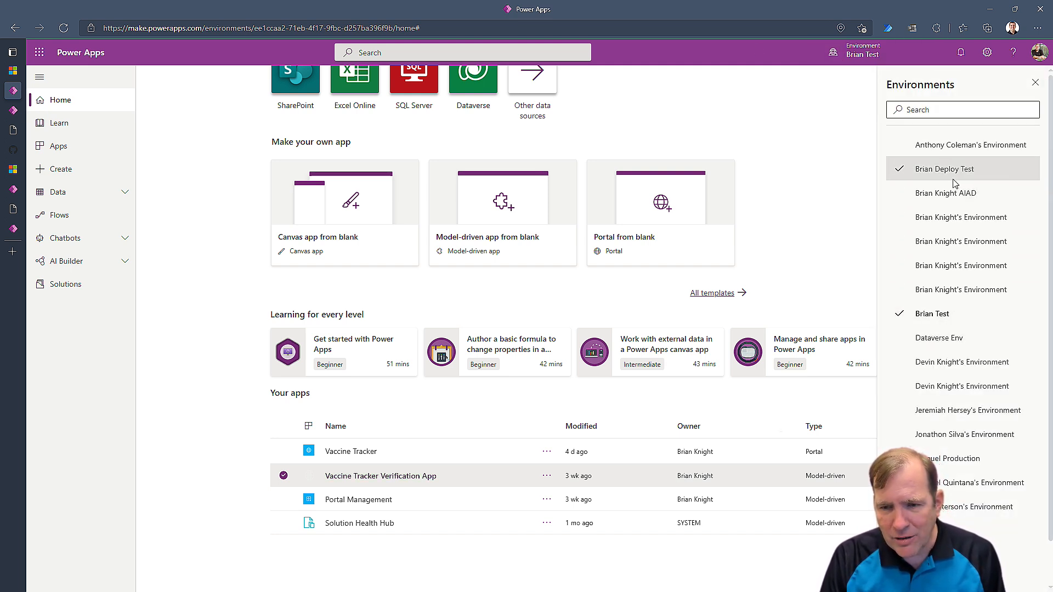
scroll(939, 236, down, 1)
click(944, 125)
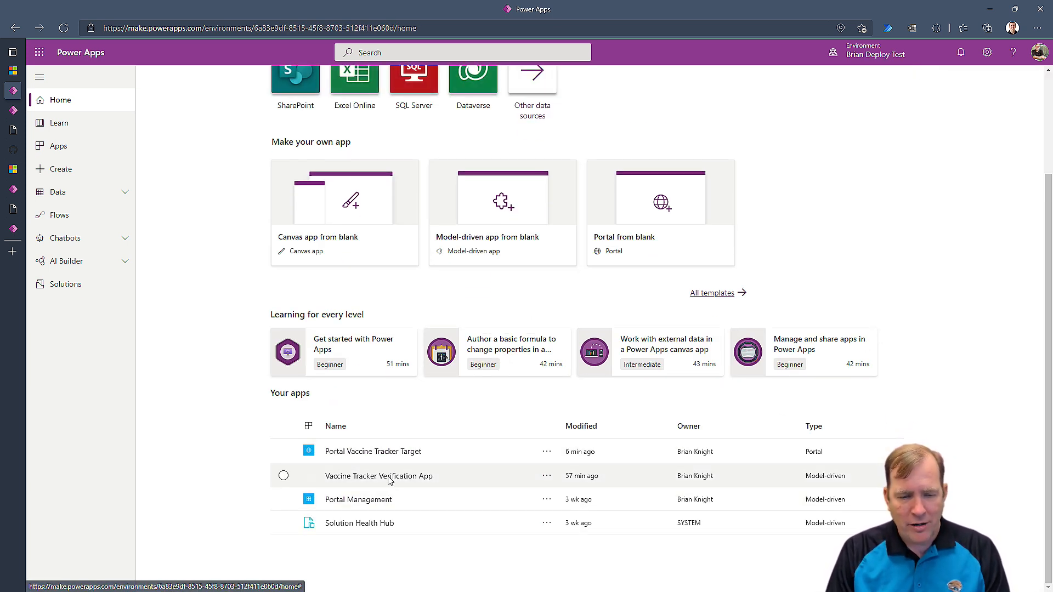
Try running the Vaccine Tracker Verification App, then go to the Solutions list.
click(427, 475)
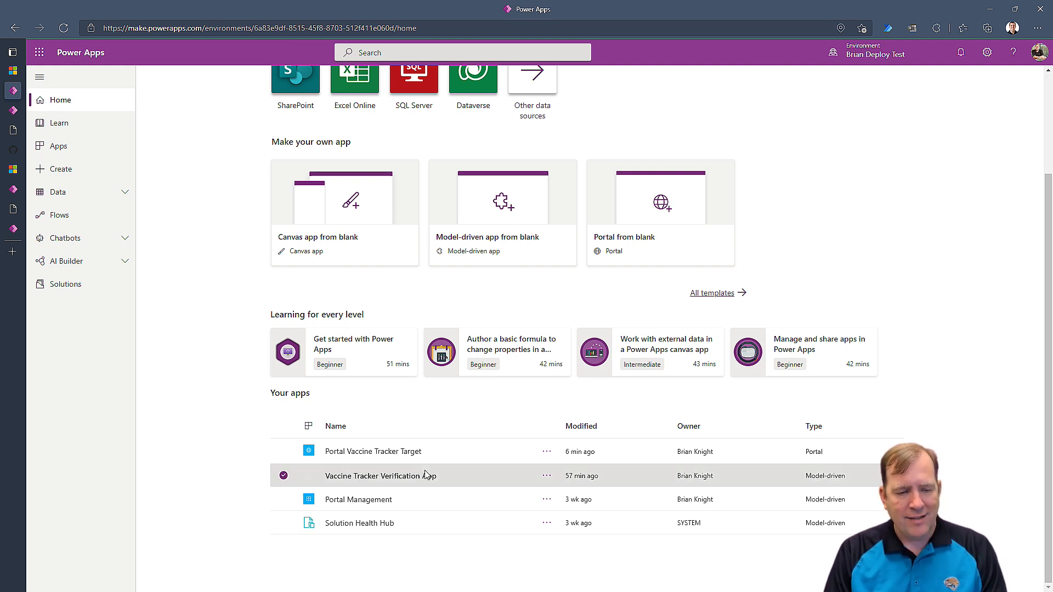
click(548, 482)
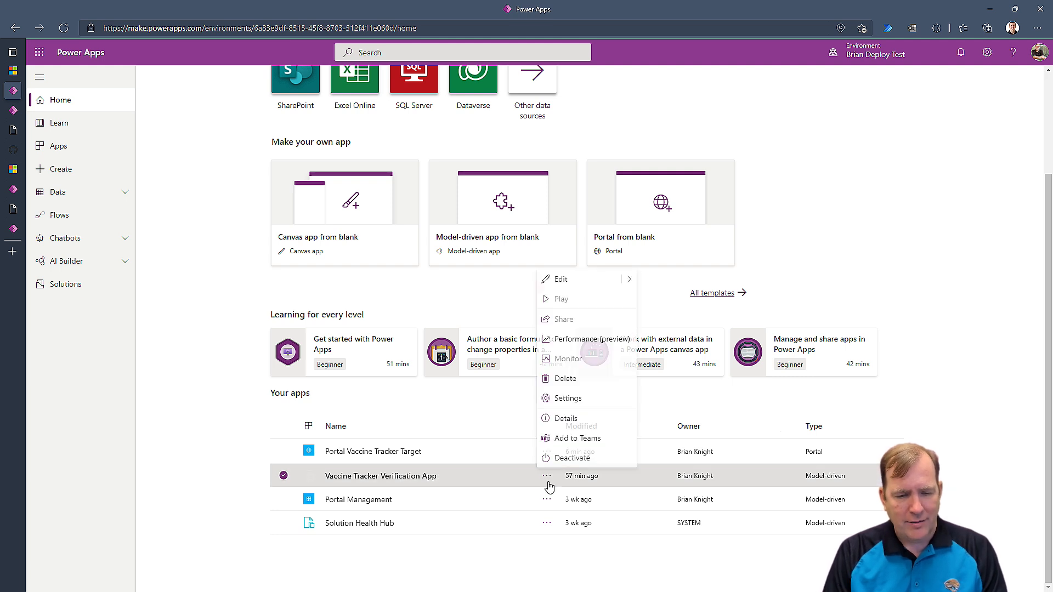
click(548, 299)
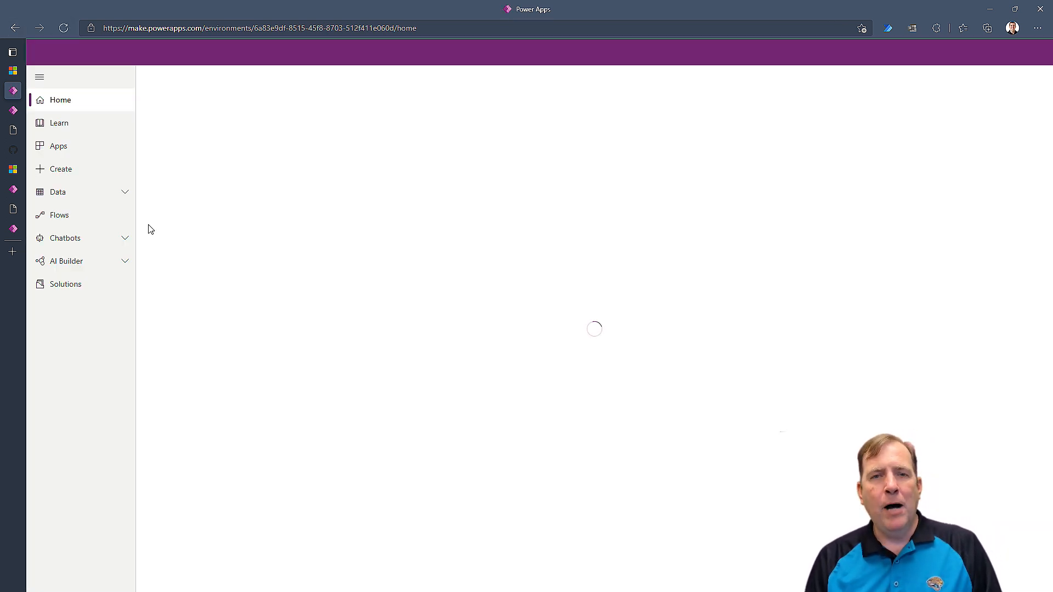
scroll(252, 419, down, 2)
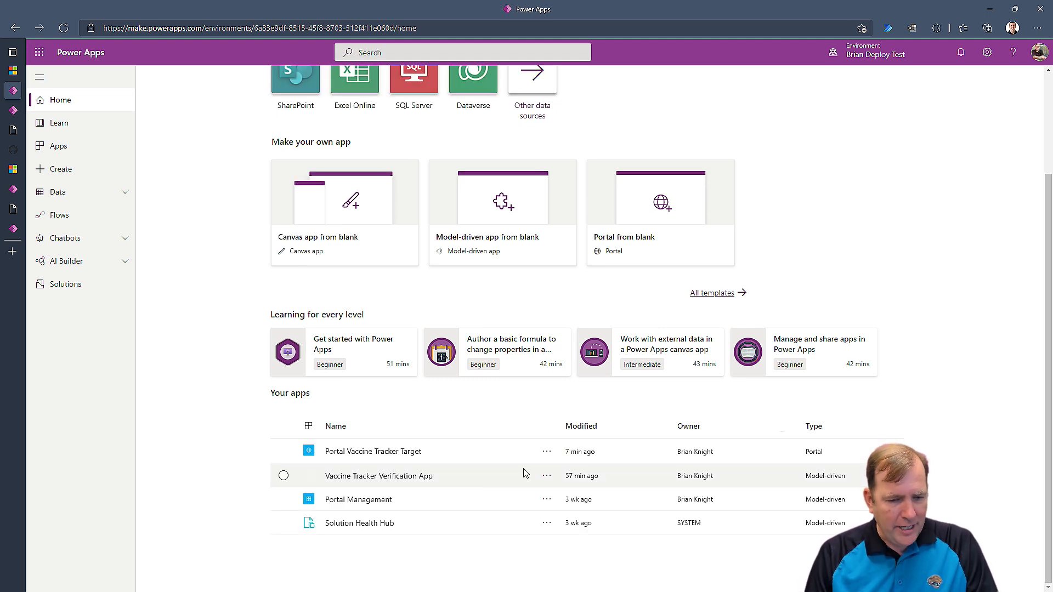
click(548, 477)
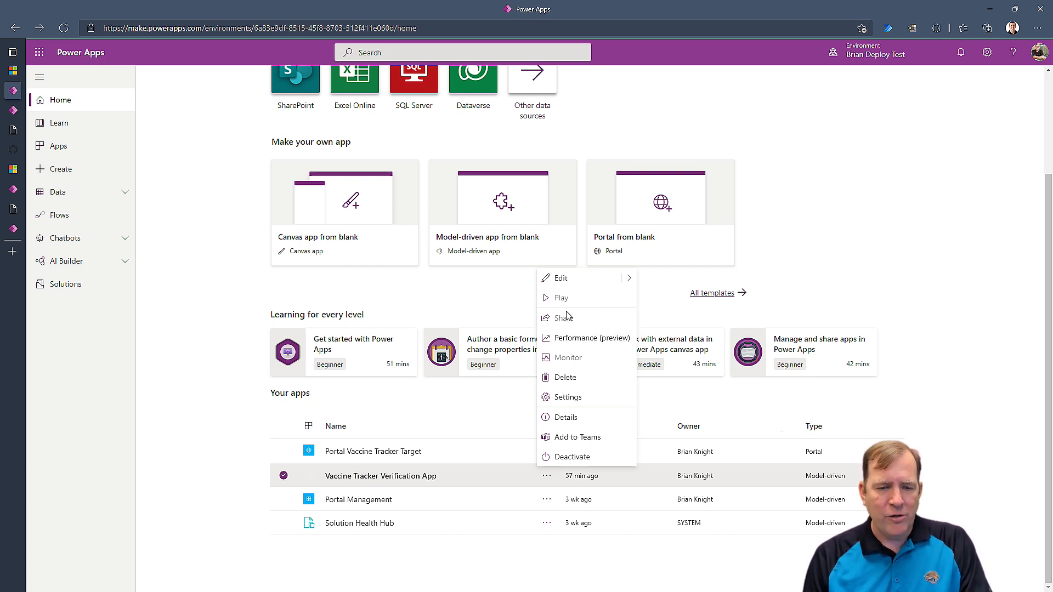
click(82, 284)
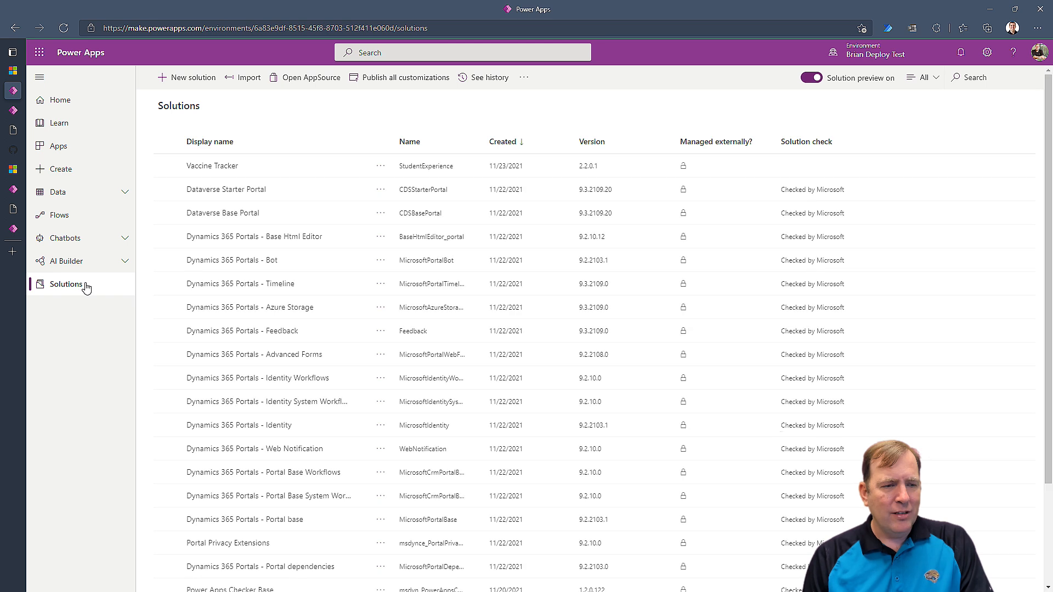
Publish all customizations in the Vaccine Tracker solution, then return to Solutions.
click(226, 168)
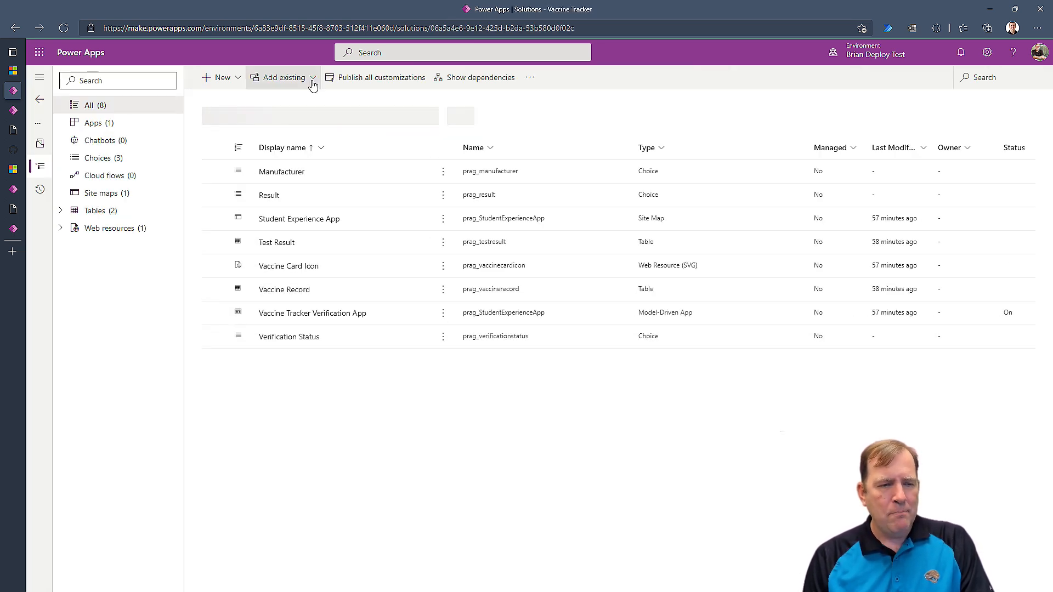
click(354, 79)
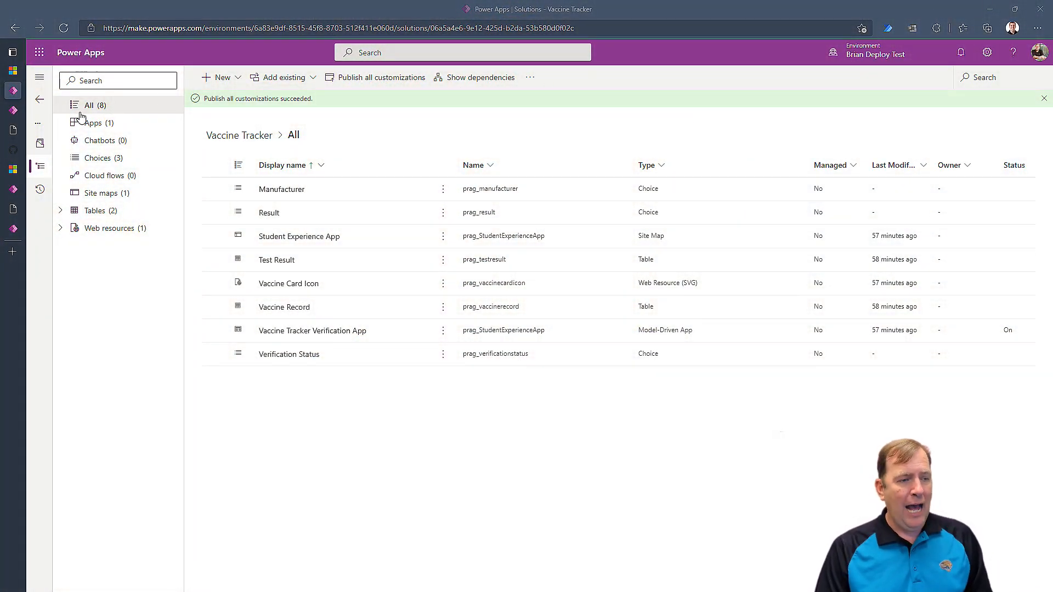
mouse_move(22, 117)
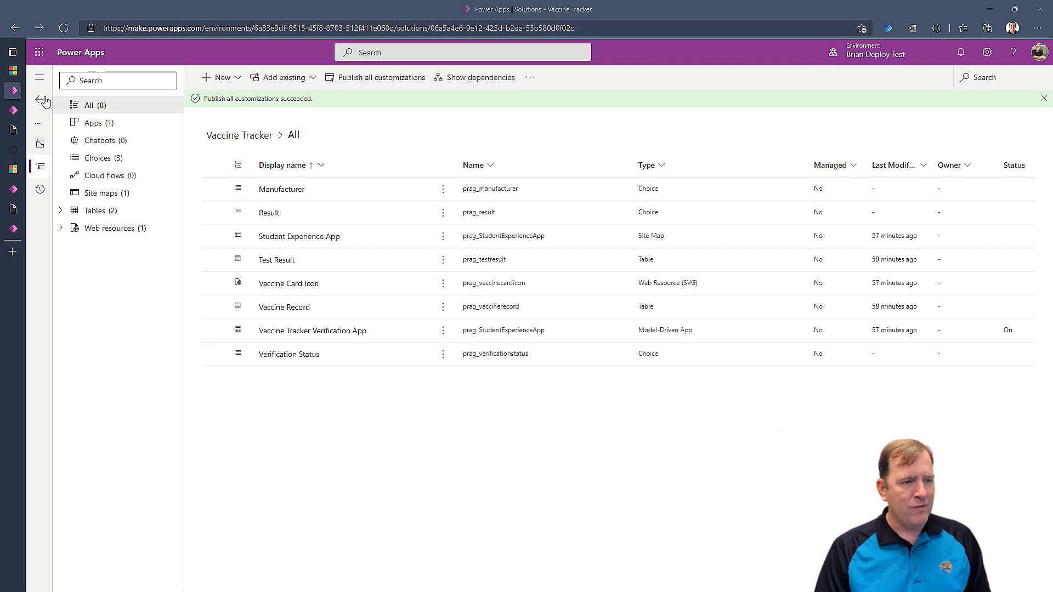
click(43, 101)
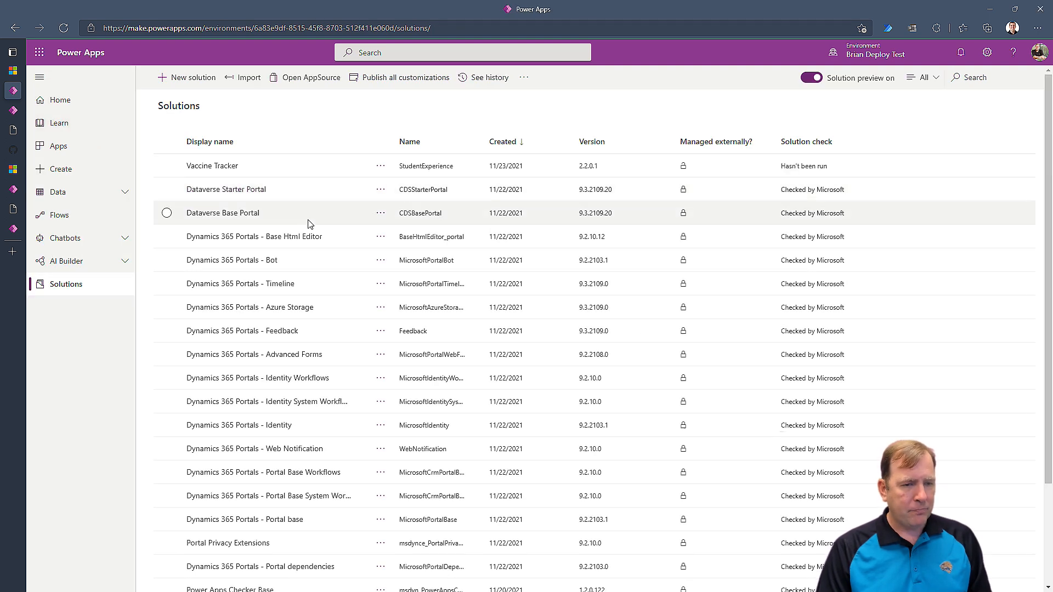
Launch the Vaccine Tracker Verification App from Home and view its Test Results, then Contacts.
click(76, 110)
scroll(483, 417, down, 2)
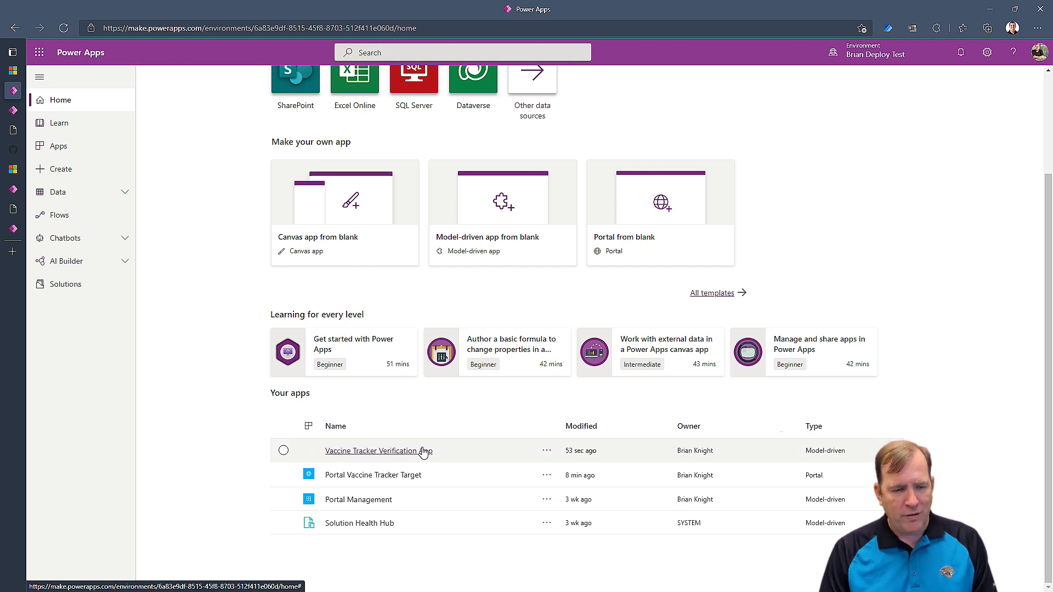
click(423, 452)
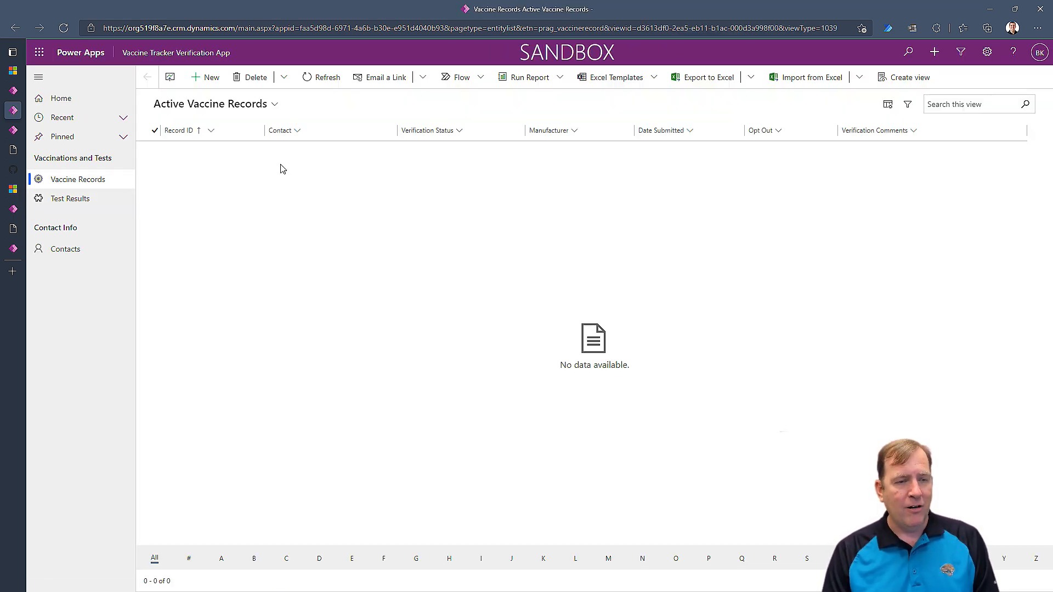
click(81, 198)
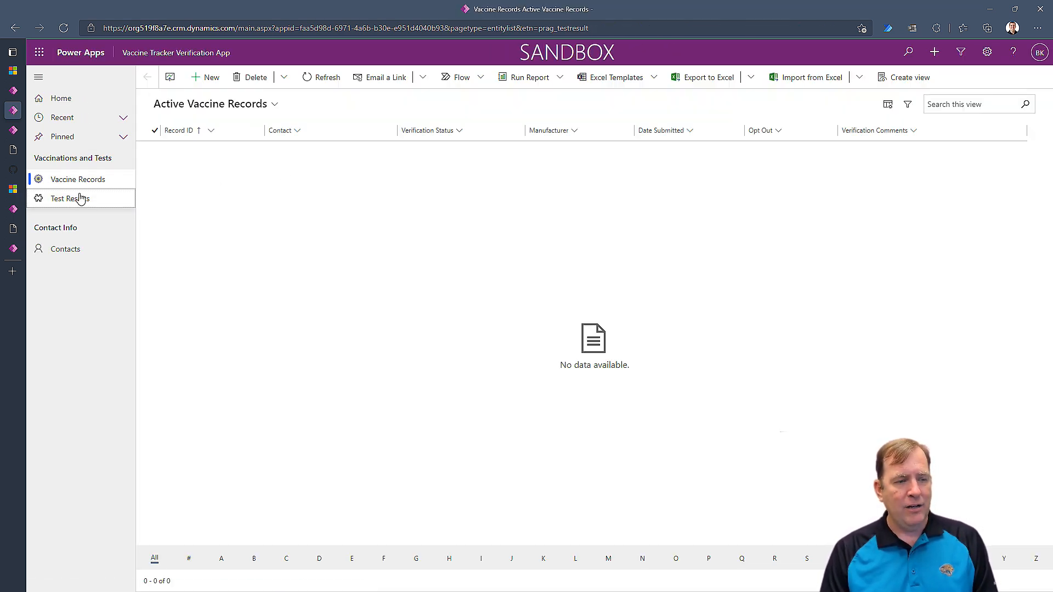
click(78, 251)
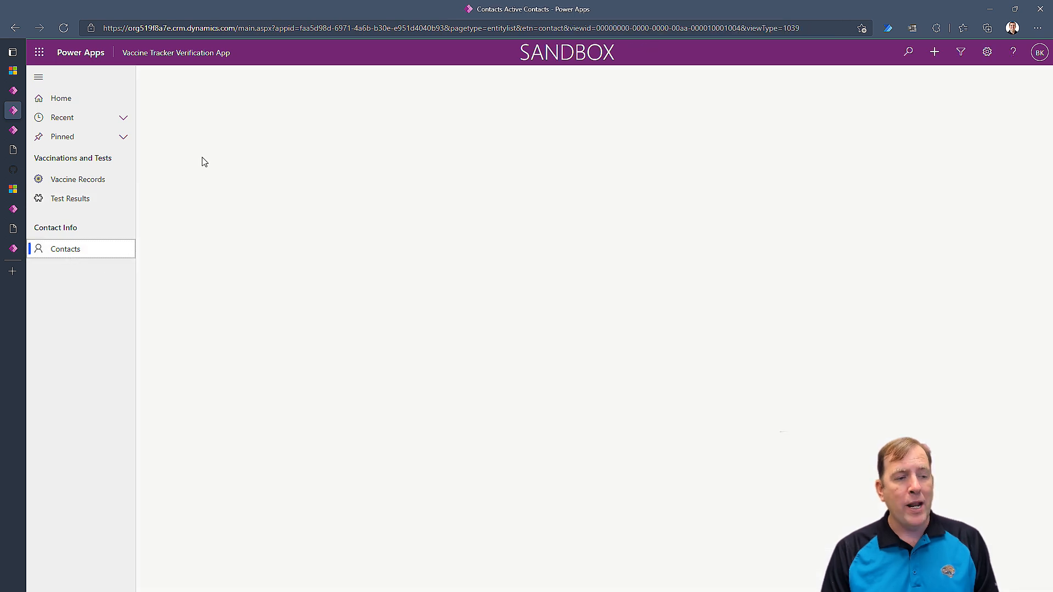